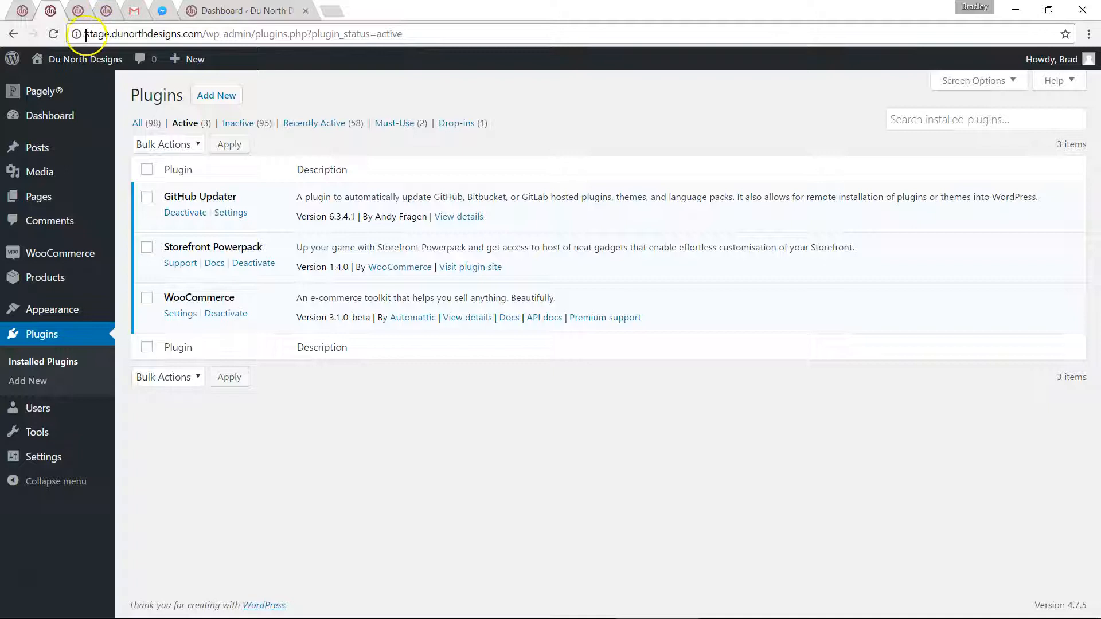
In the Storefront layout options of the Follow Your Arrow 8-20 Leggings product, set Product Details to Full Width and Gallery to Hide
left_click_drag(85, 36, 175, 33)
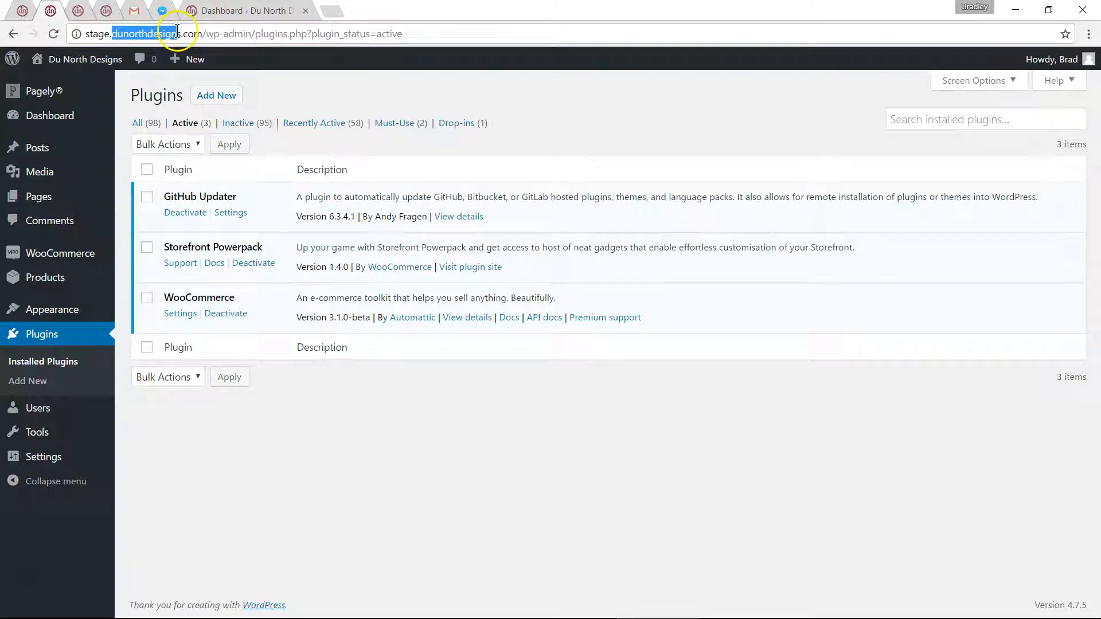
left_click(110, 11)
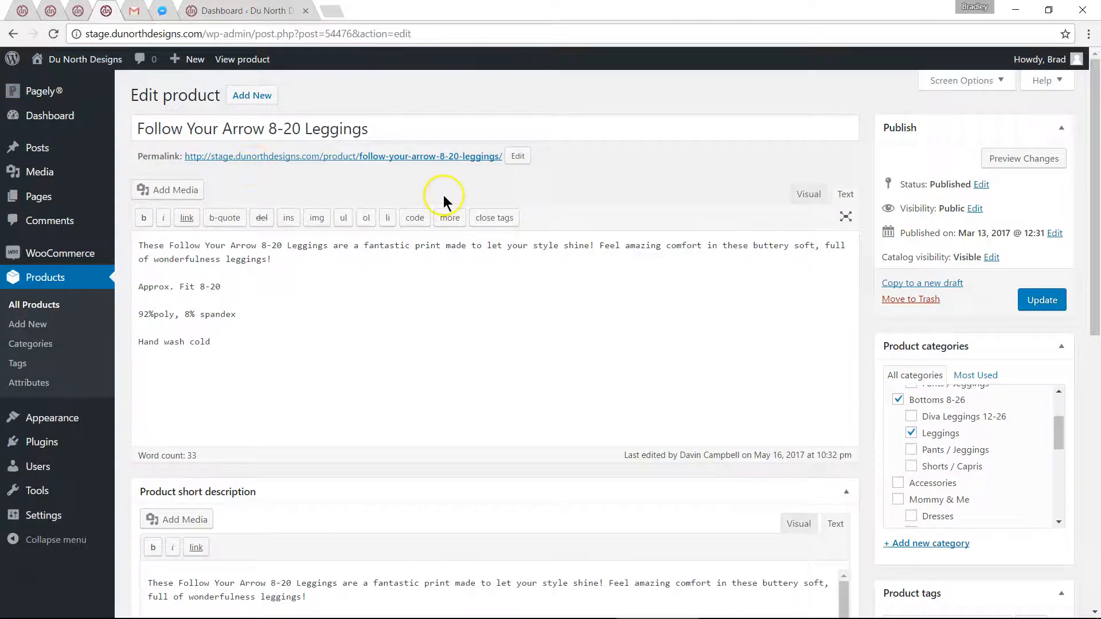
scroll(444, 200, "down", 4)
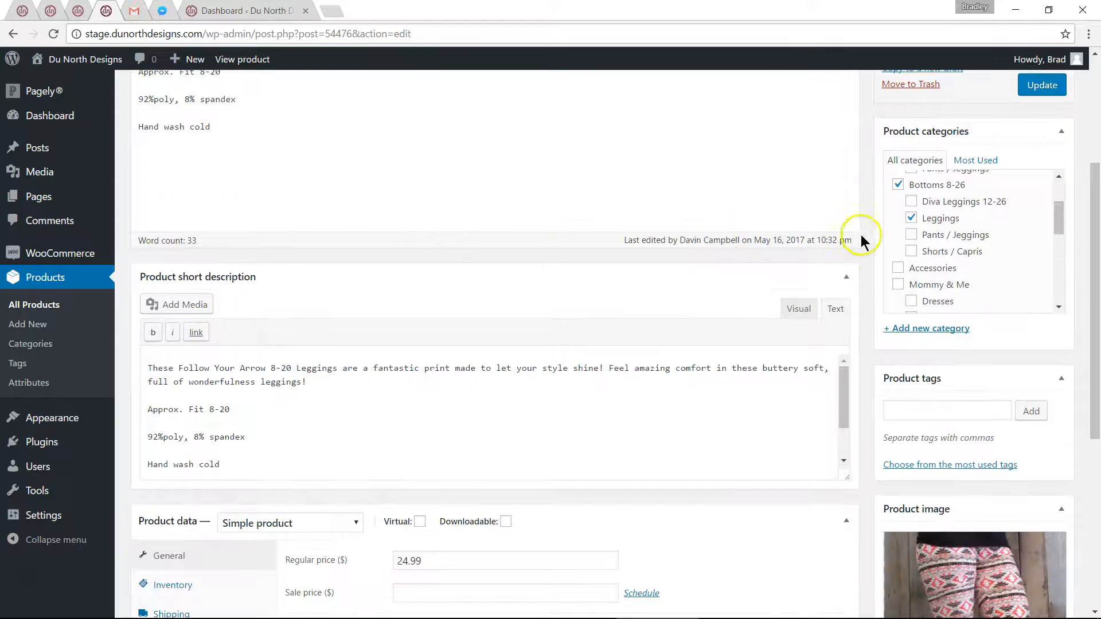
scroll(862, 238, "down", 5)
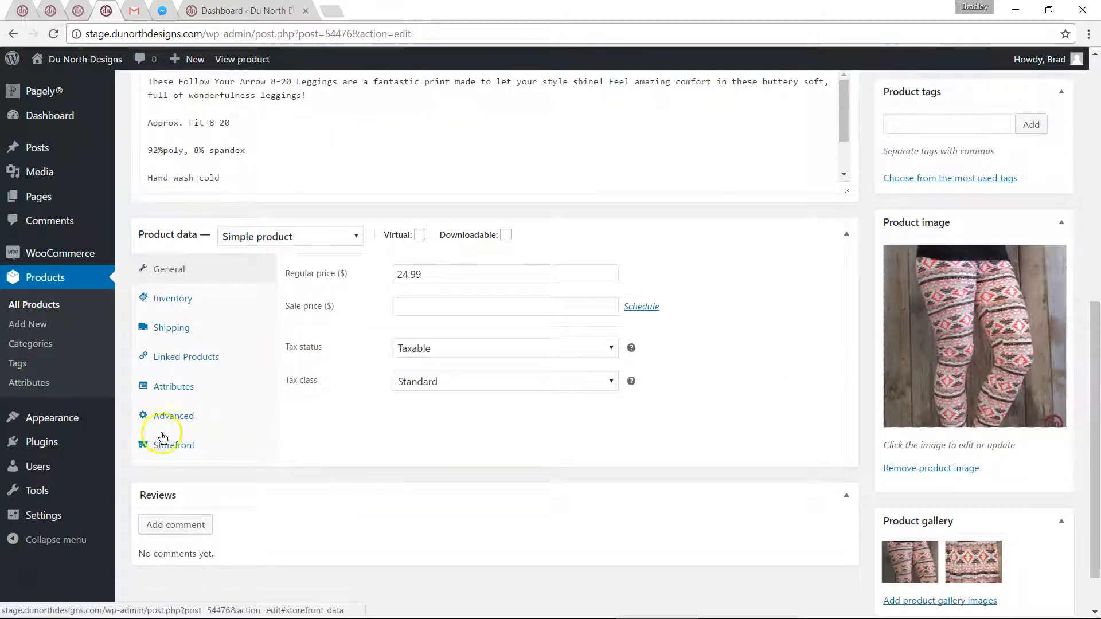
left_click(169, 453)
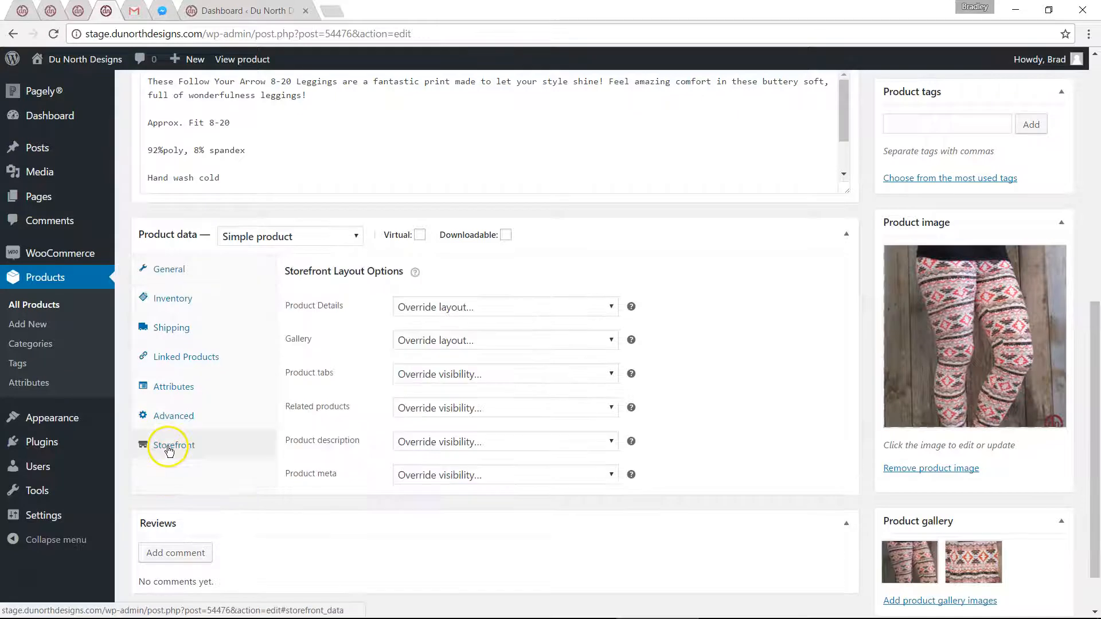
left_click(544, 305)
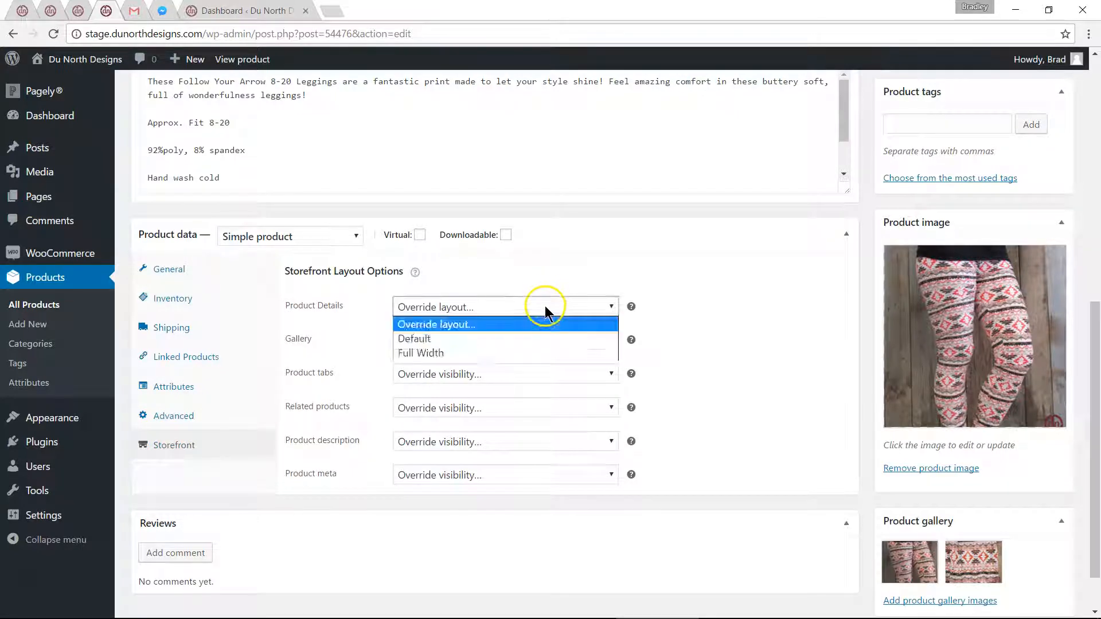
left_click(529, 350)
left_click(530, 342)
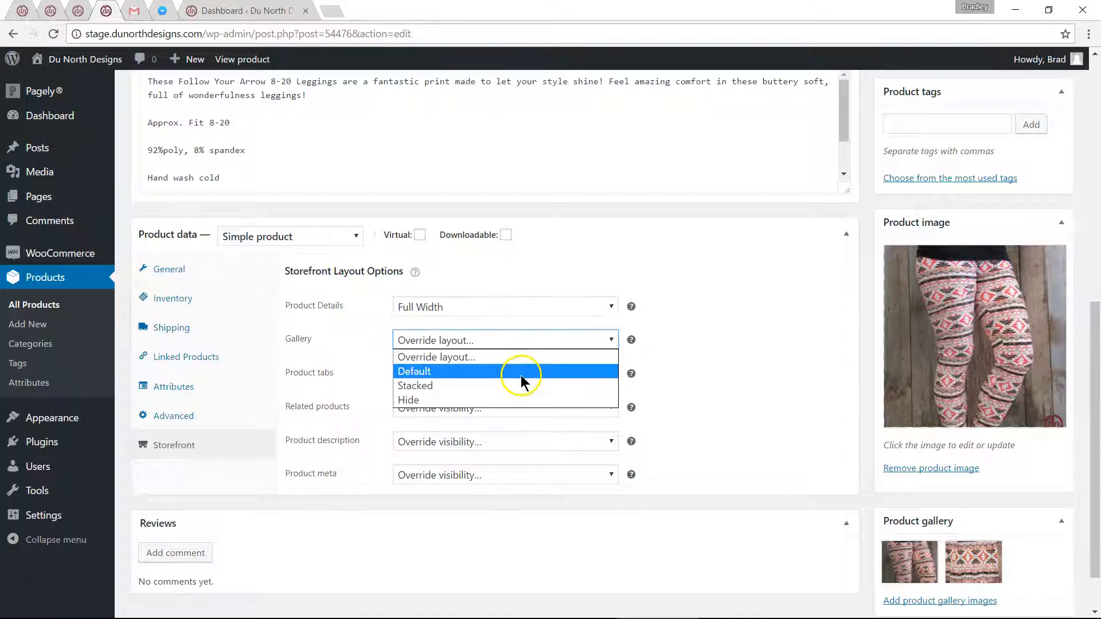
left_click(510, 400)
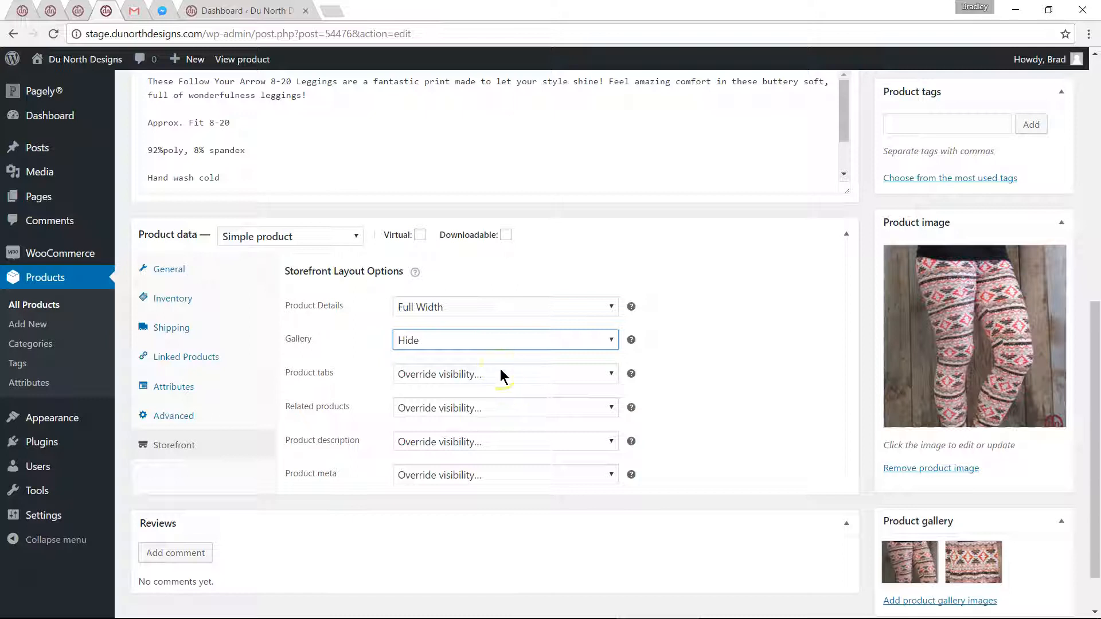
Set the product description to Show, and set the product meta, related products and product tabs to Hide
left_click(489, 442)
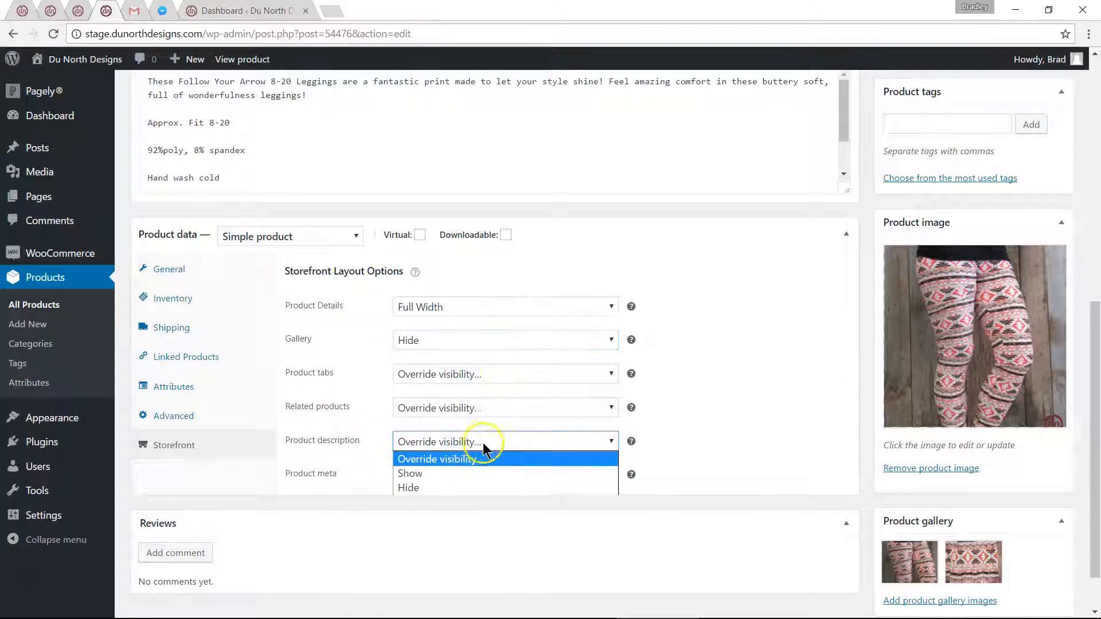
left_click(480, 476)
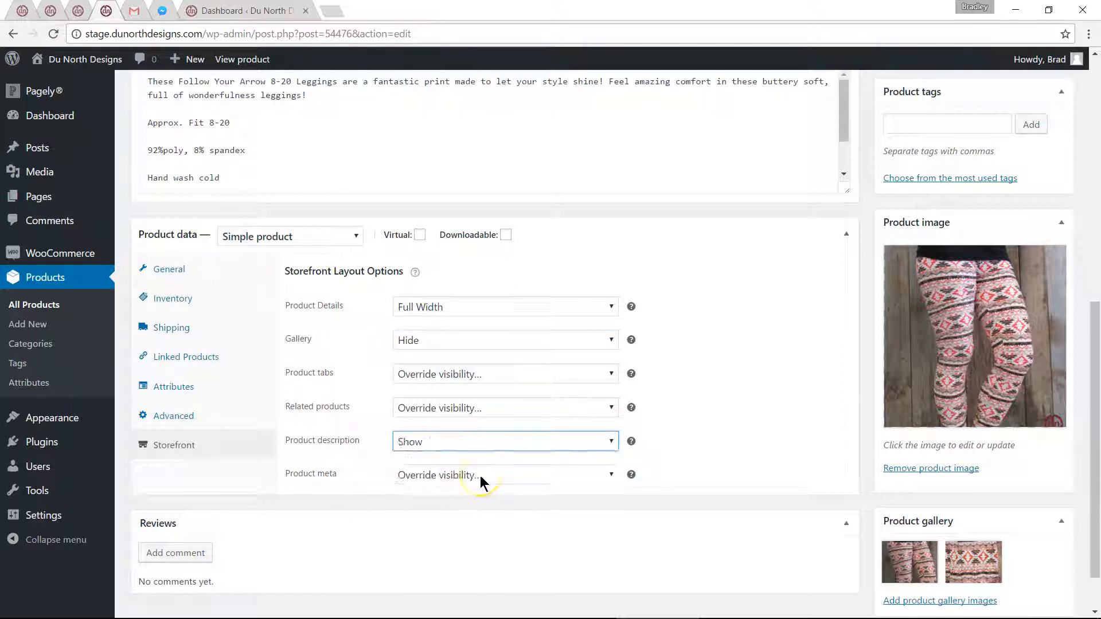
left_click(531, 478)
left_click(521, 521)
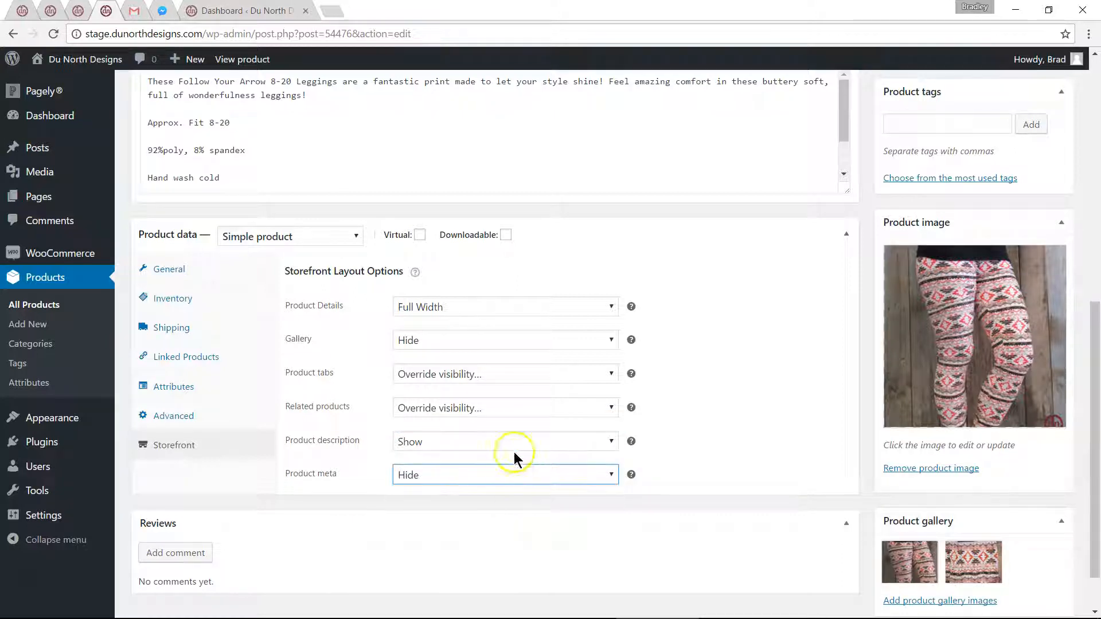
left_click(515, 408)
left_click(515, 453)
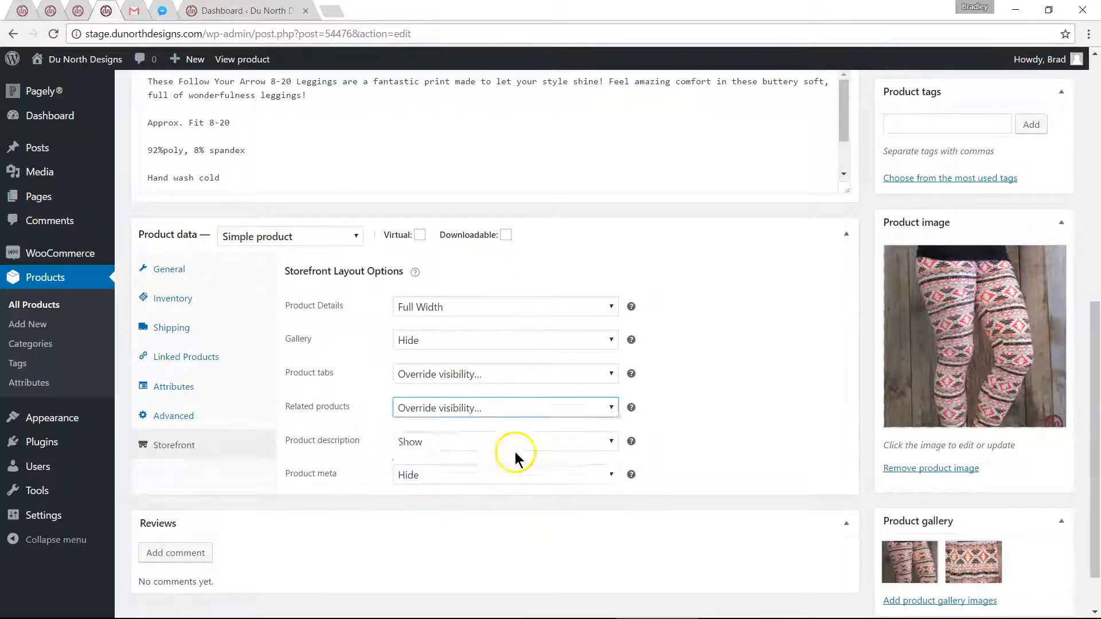
left_click(512, 374)
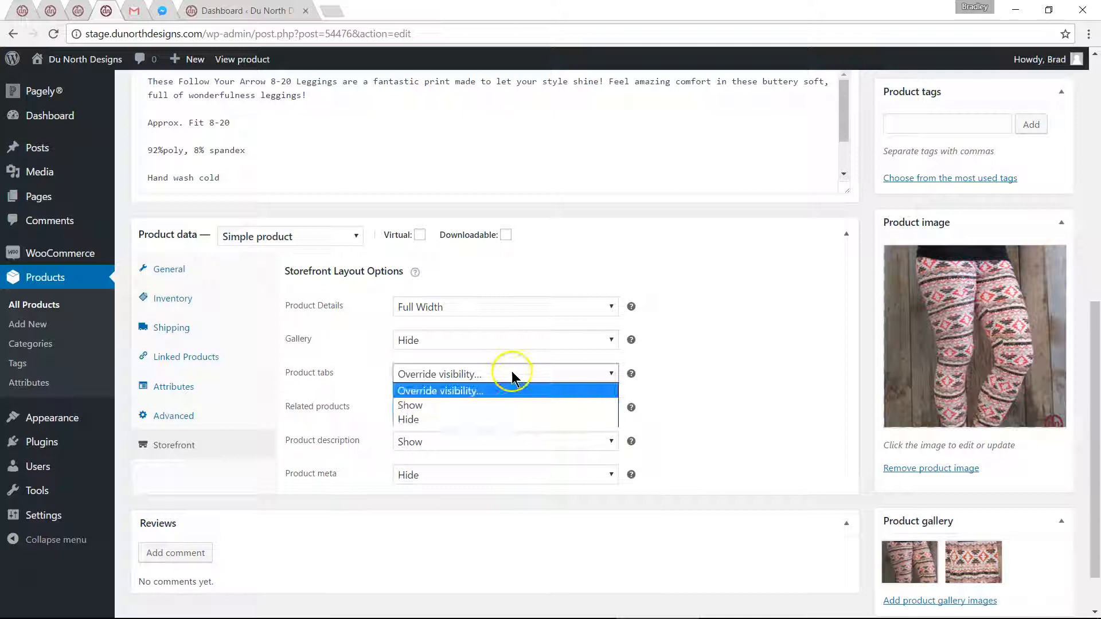
left_click(508, 420)
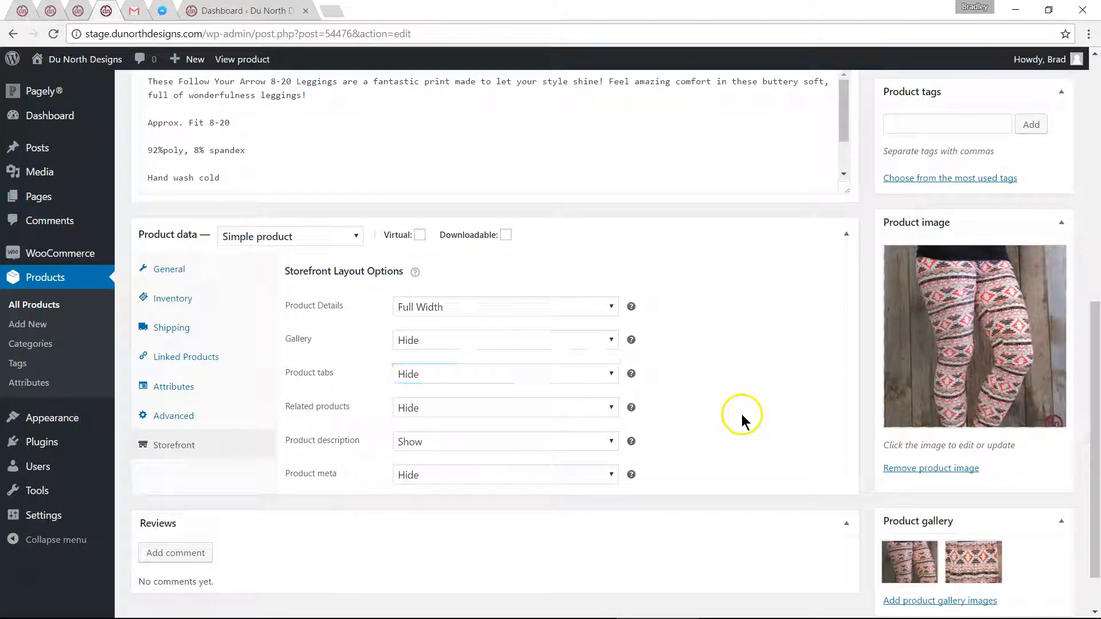
Update the leggings product, examine its storefront page down to the footer, and close that page
scroll(873, 390, "up", 9)
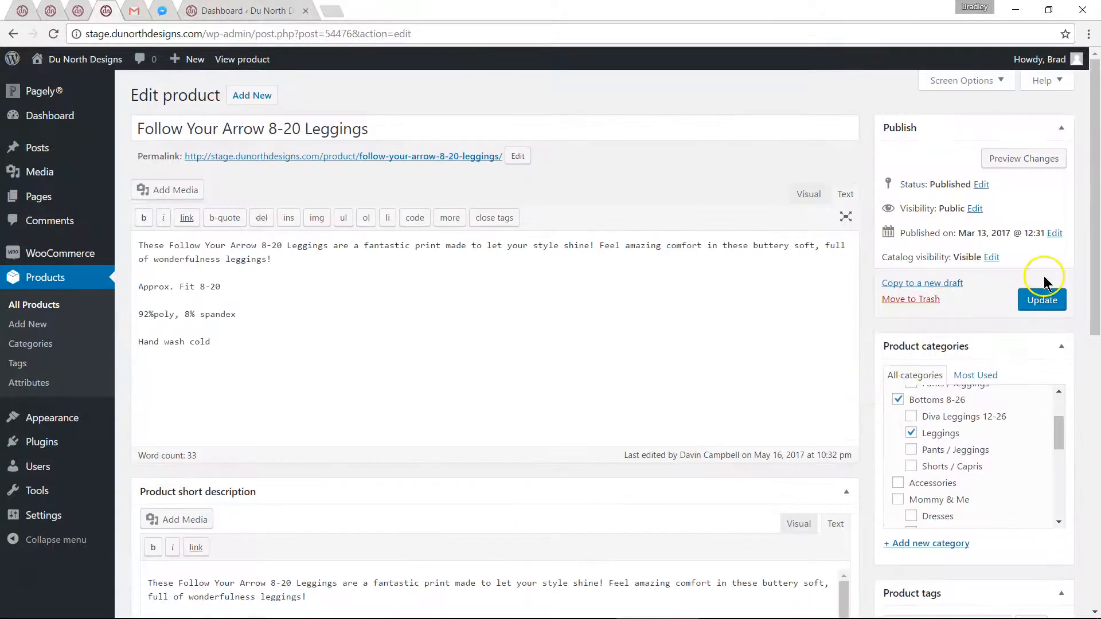
left_click(1049, 303)
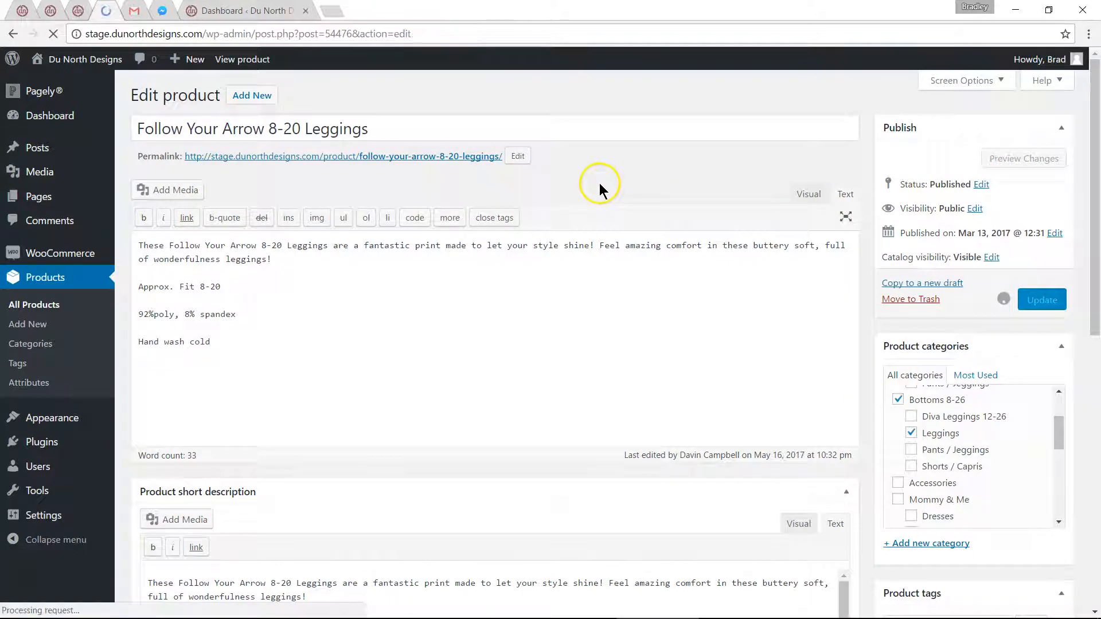
middle_click(244, 126)
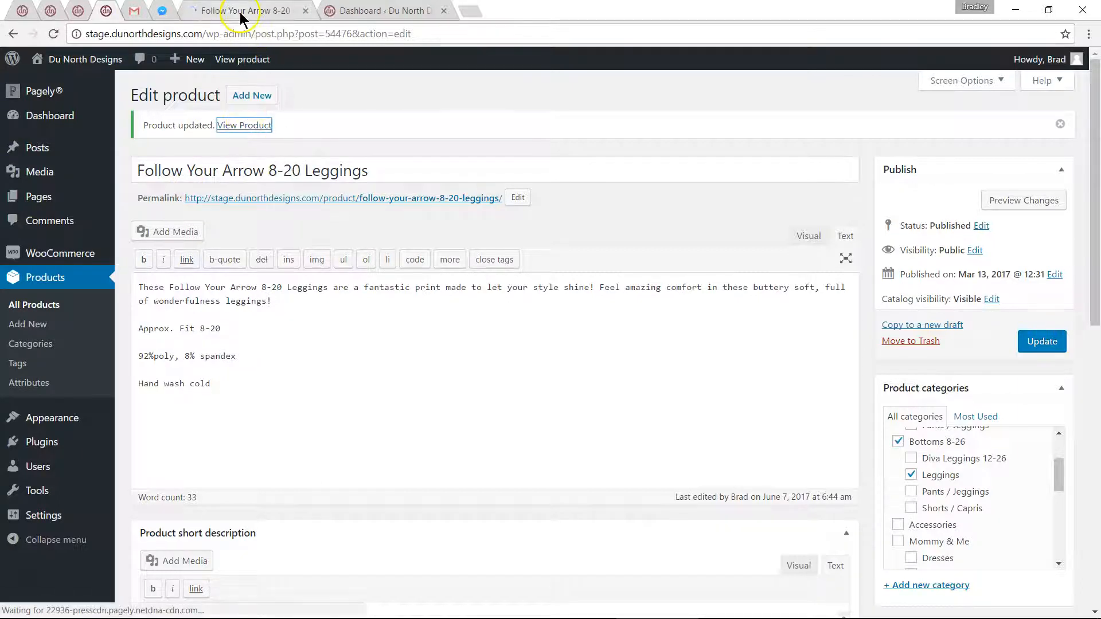
left_click(240, 12)
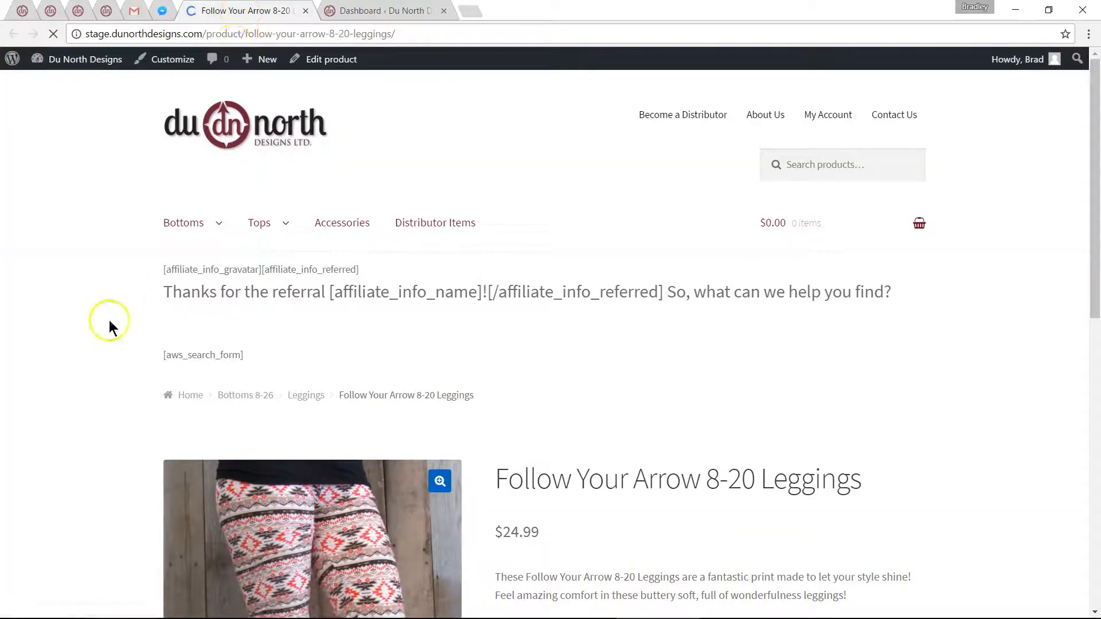
scroll(115, 298, "down", 9)
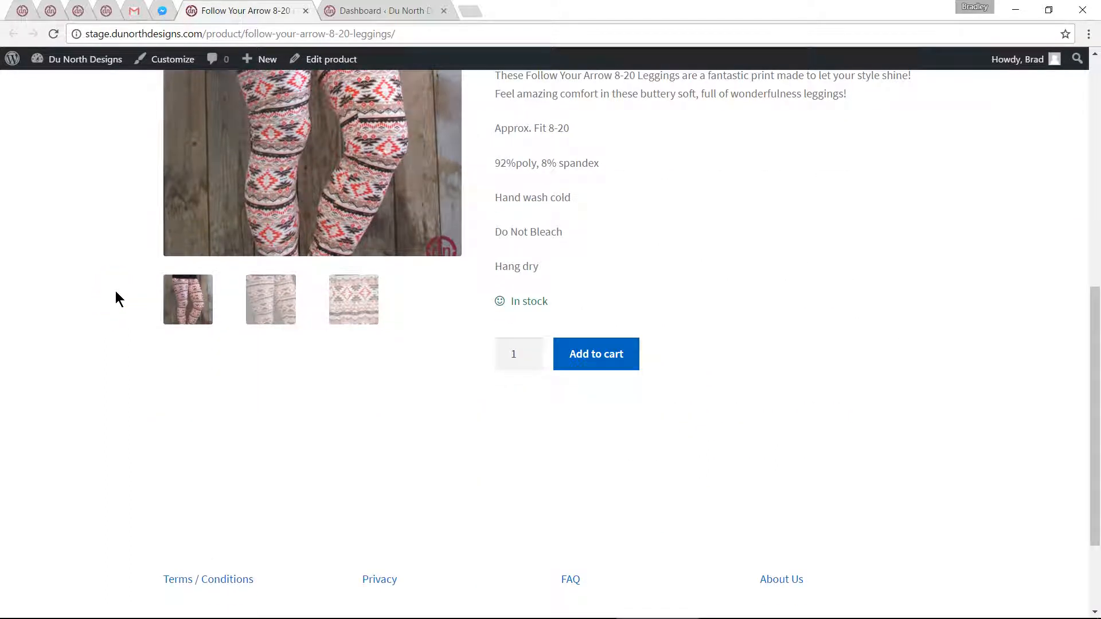
scroll(115, 291, "down", 3)
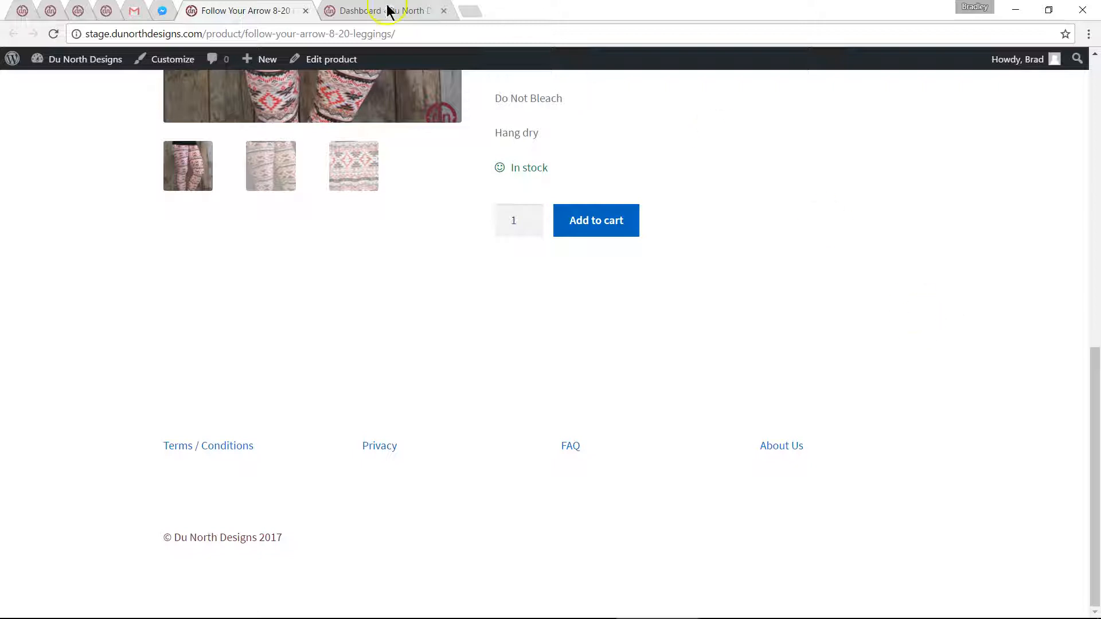
left_click(307, 12)
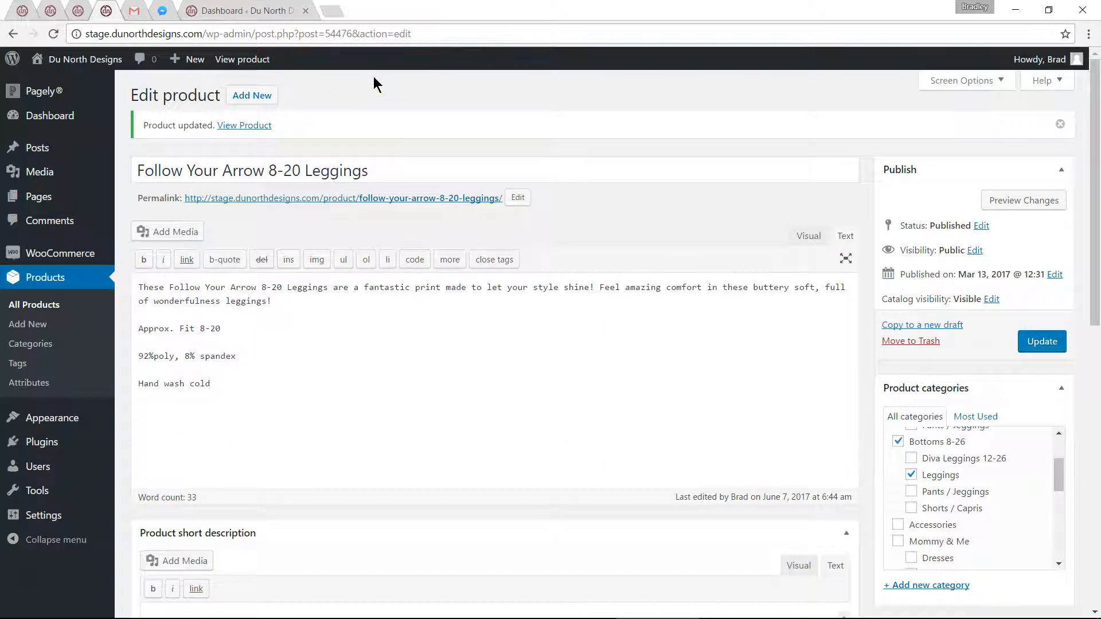
Switch to the live dunorthdesigns.com admin and open the DuNorth Mountain Summit product for editing
left_click(278, 11)
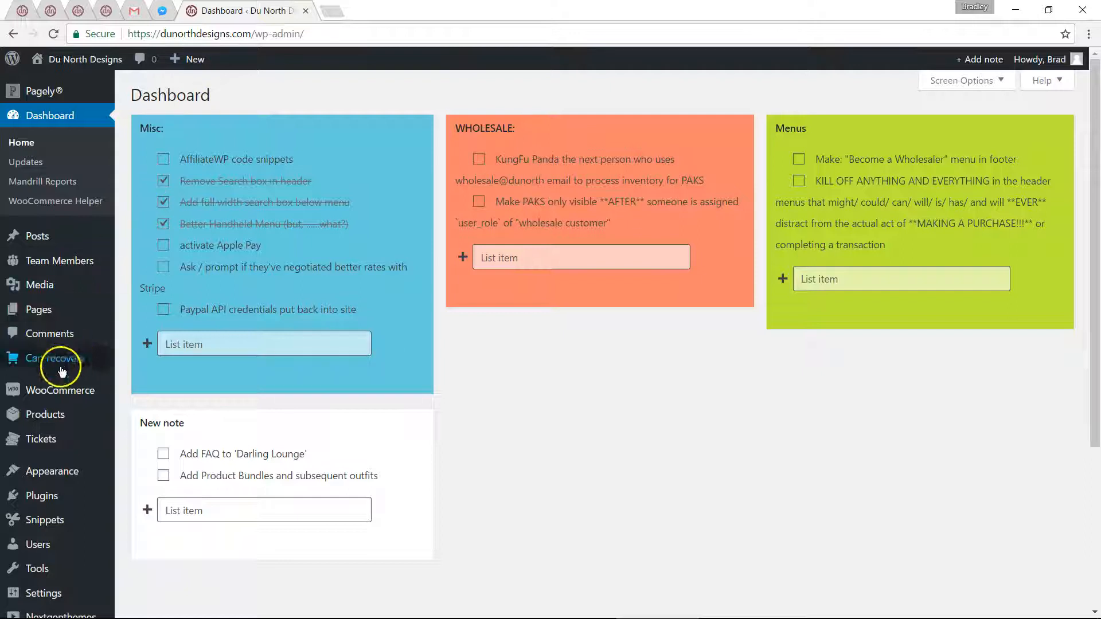
mouse_move(28, 447)
mouse_move(34, 417)
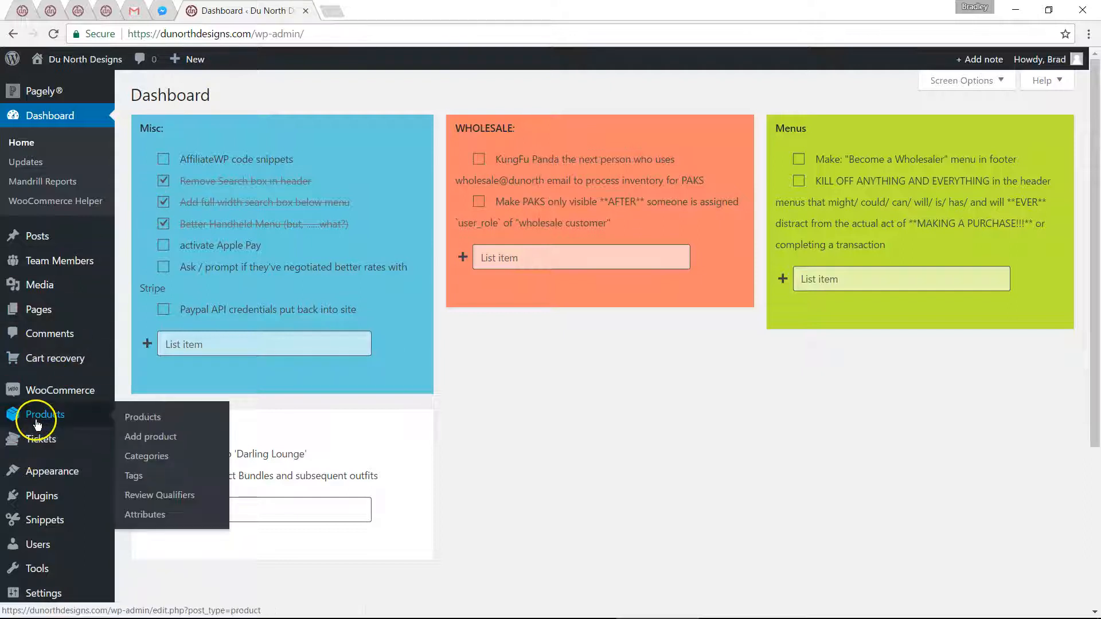
left_click(137, 420)
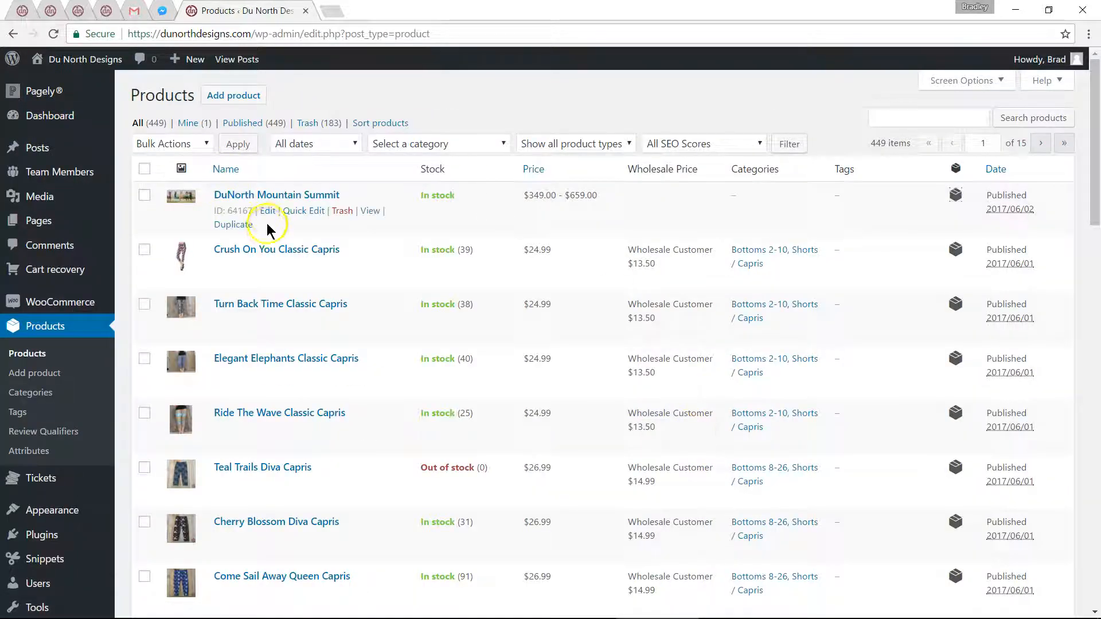
left_click(268, 213)
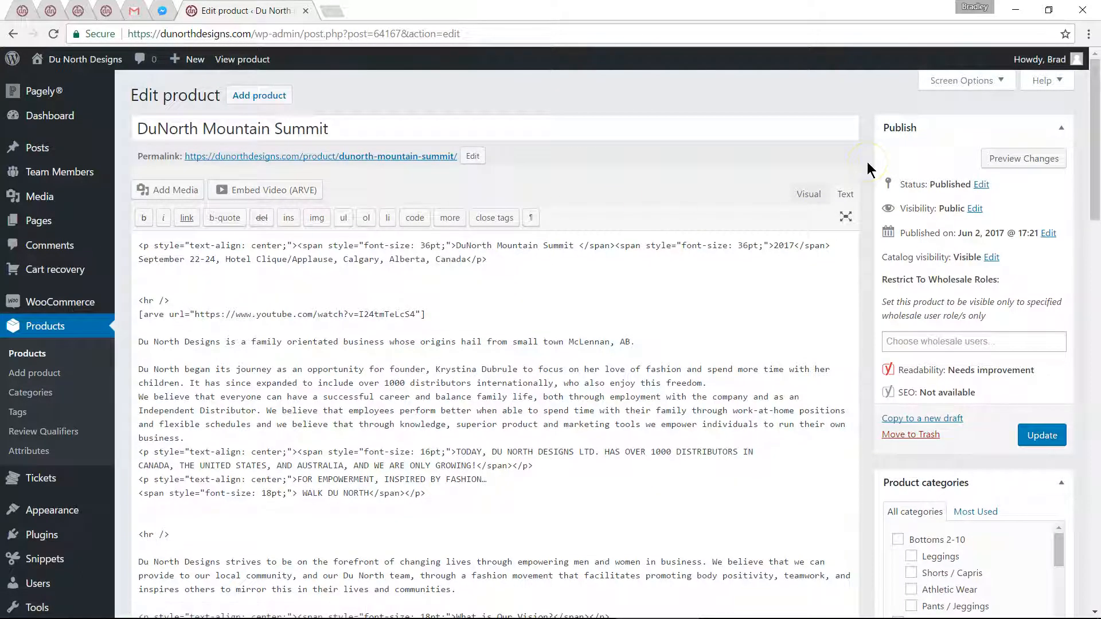
Switch to the WooCommerce support ticket about hiding the product gallery and read through its messages, including the opening post
key("alt+Tab")
key("alt+Tab")
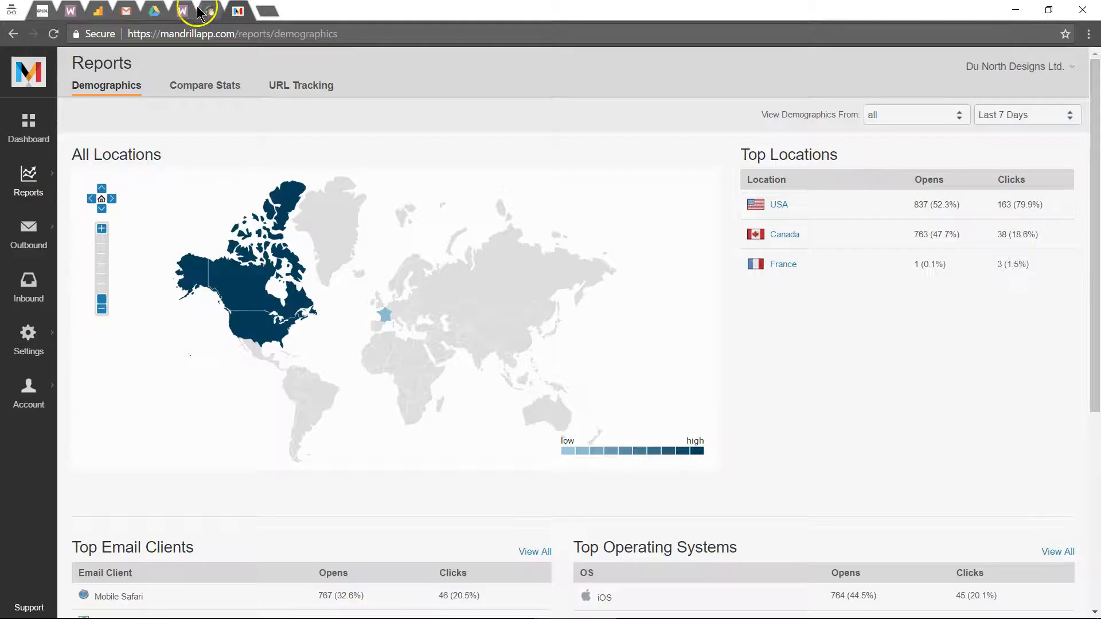
left_click(179, 15)
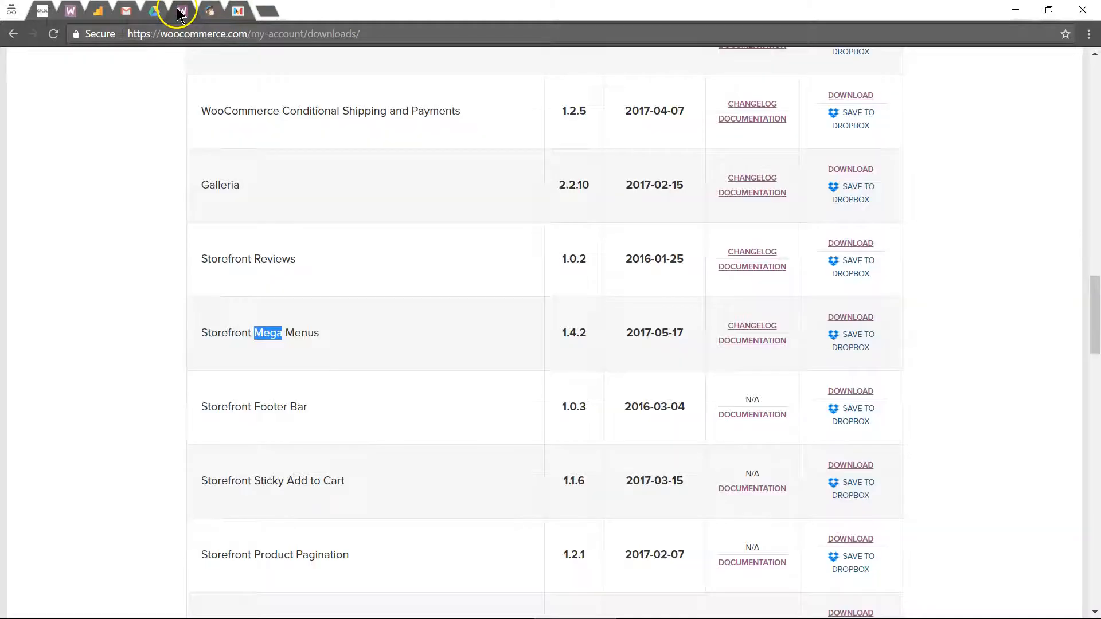
left_click(72, 10)
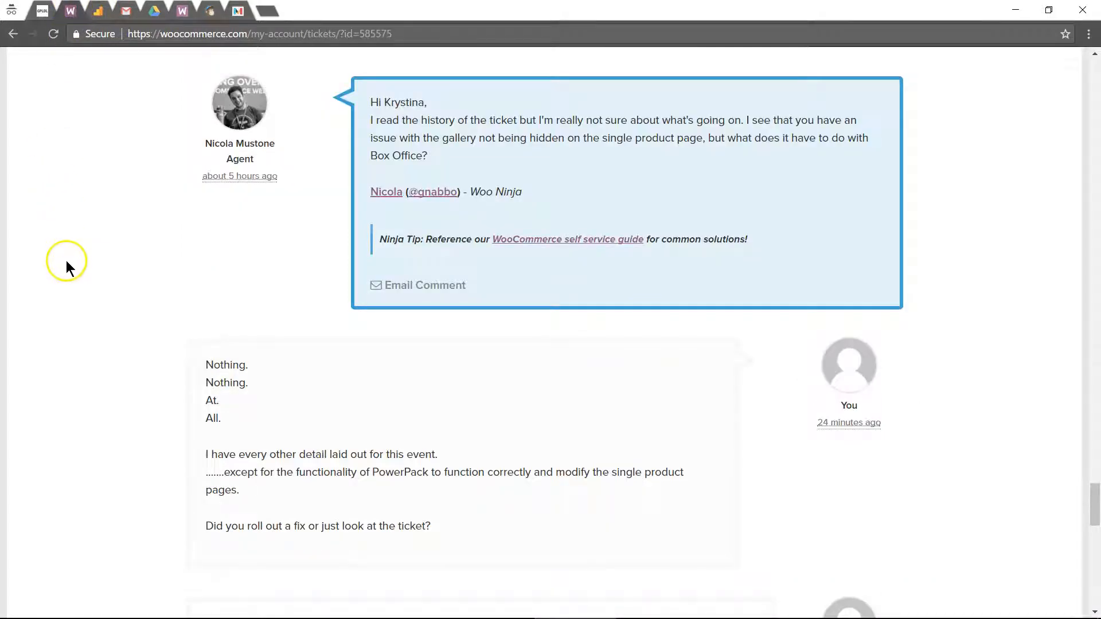
scroll(87, 326, "up", 13)
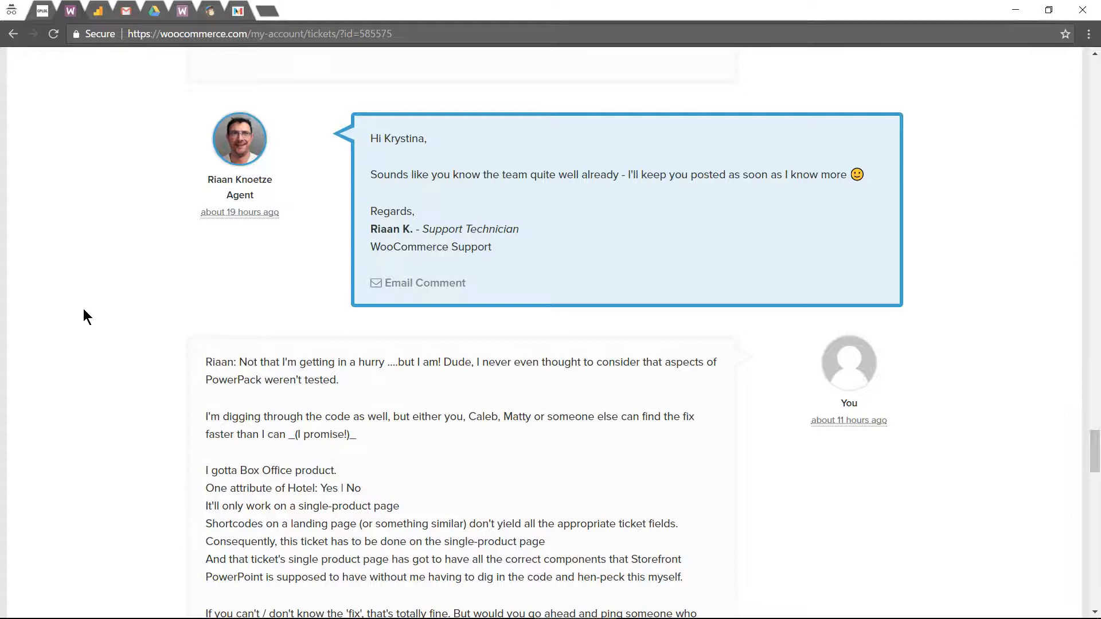
scroll(84, 308, "down", 8)
scroll(88, 309, "up", 20)
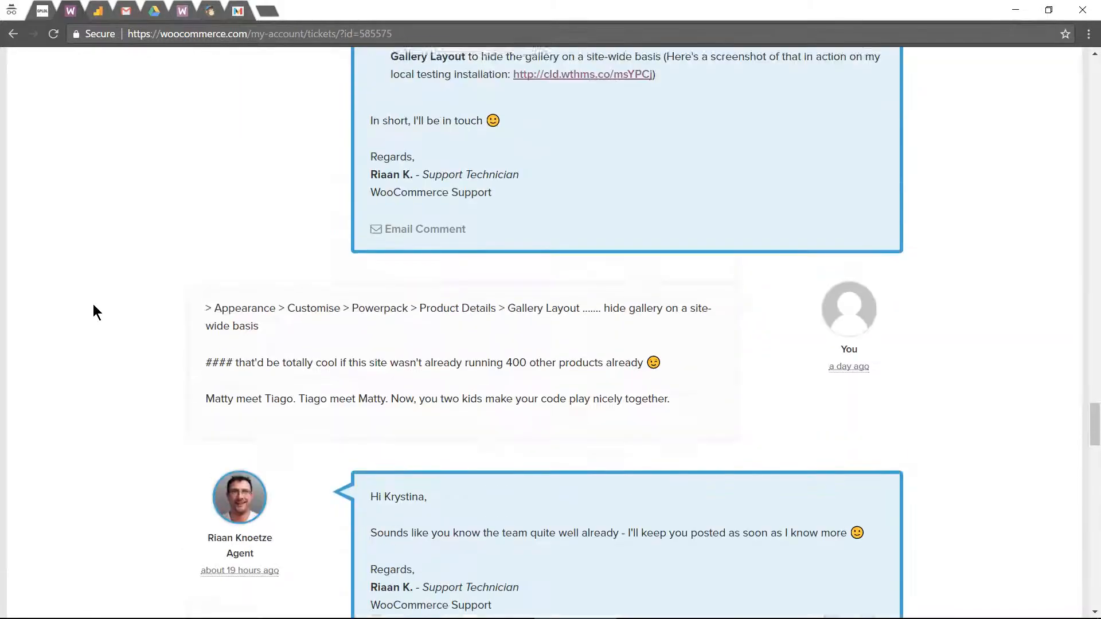
scroll(93, 304, "up", 20)
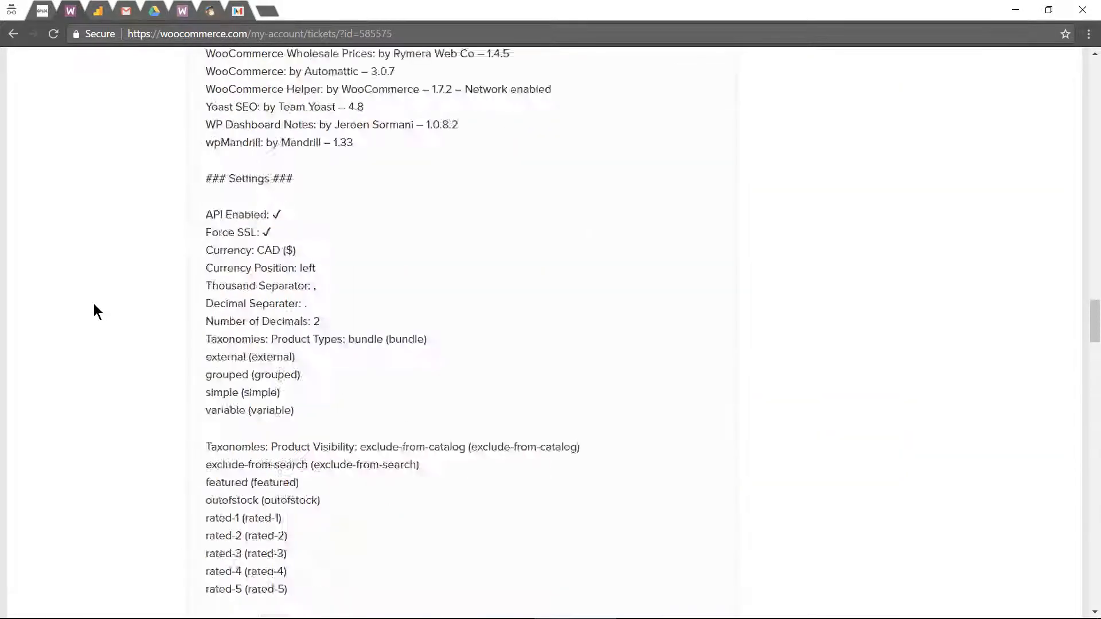
scroll(94, 302, "up", 9)
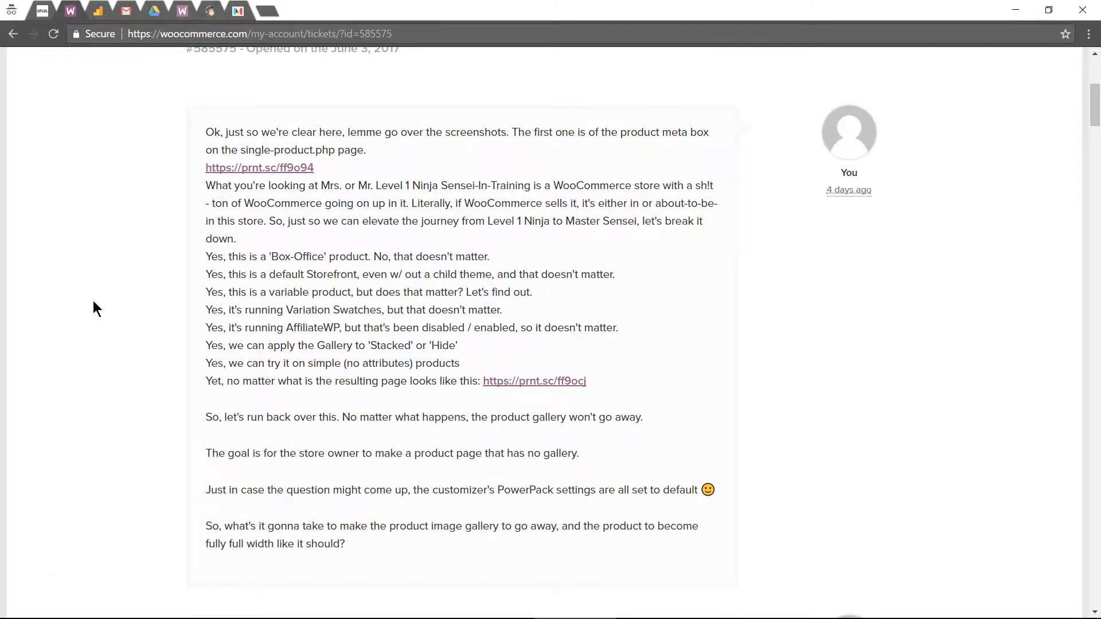
scroll(93, 301, "down", 20)
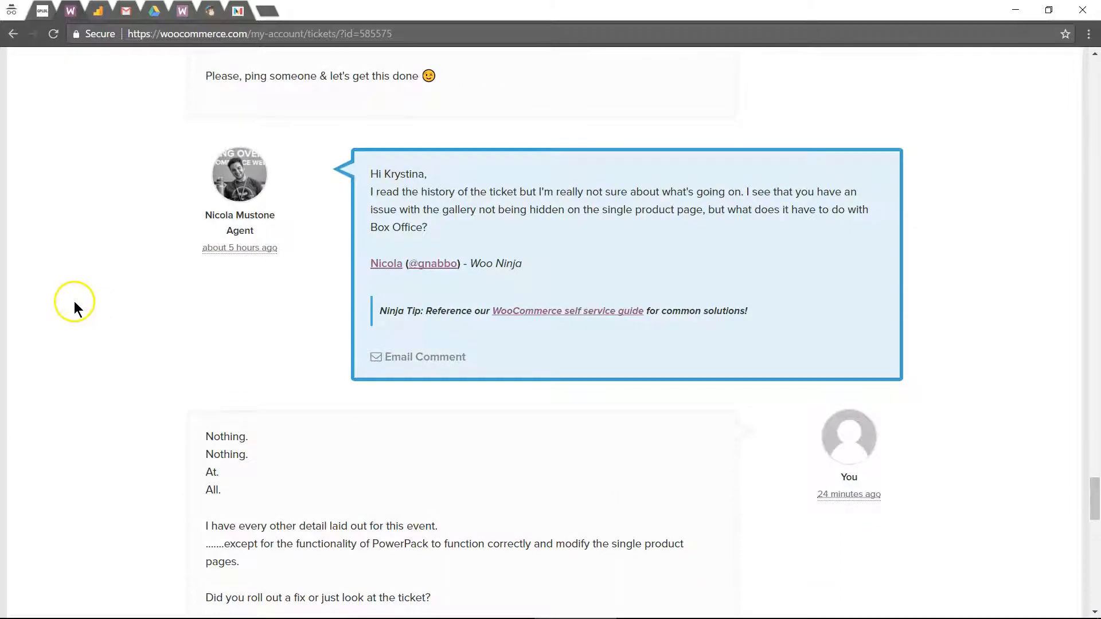
scroll(78, 297, "up", 20)
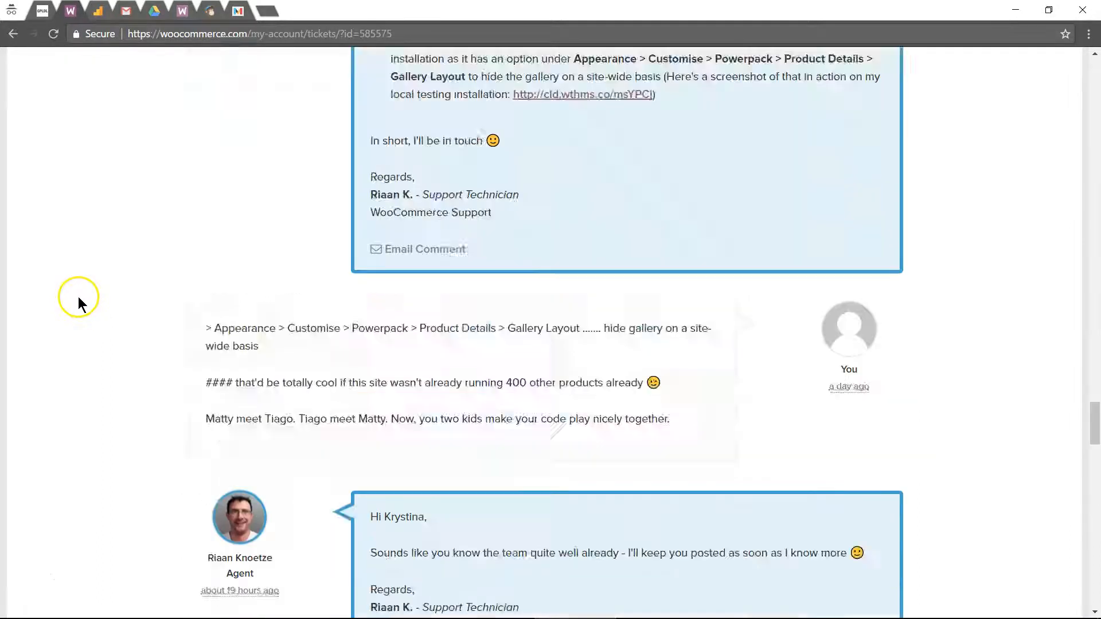
scroll(76, 262, "down", 6)
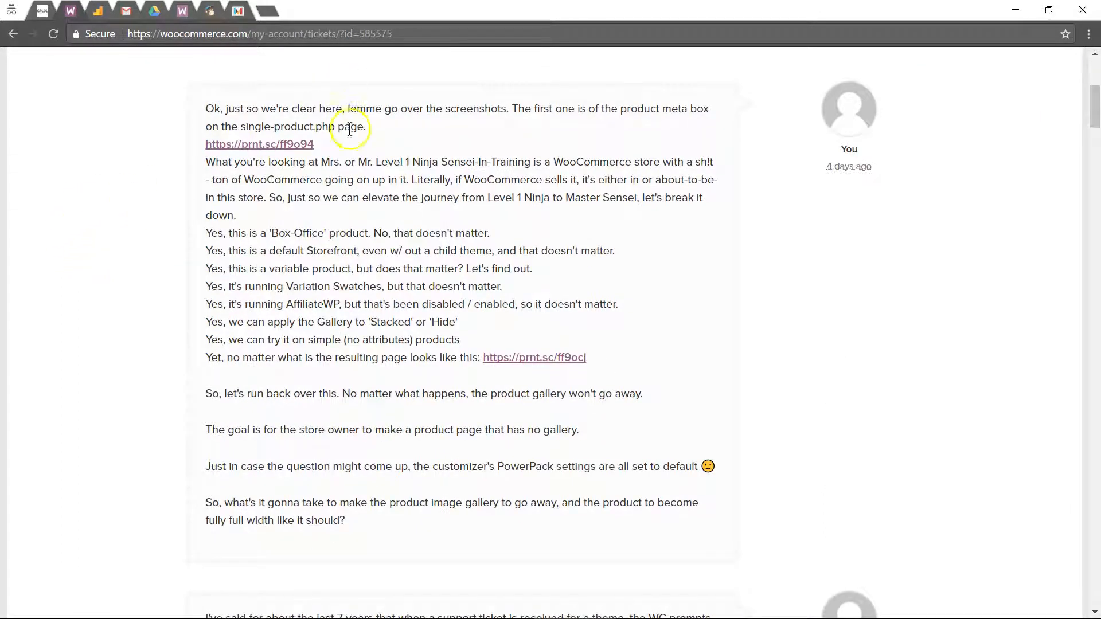
Open the ticket's first linked screenshot, prnt.sc/ff9o94, and view its full-size image of the Storefront layout options
left_click(297, 150)
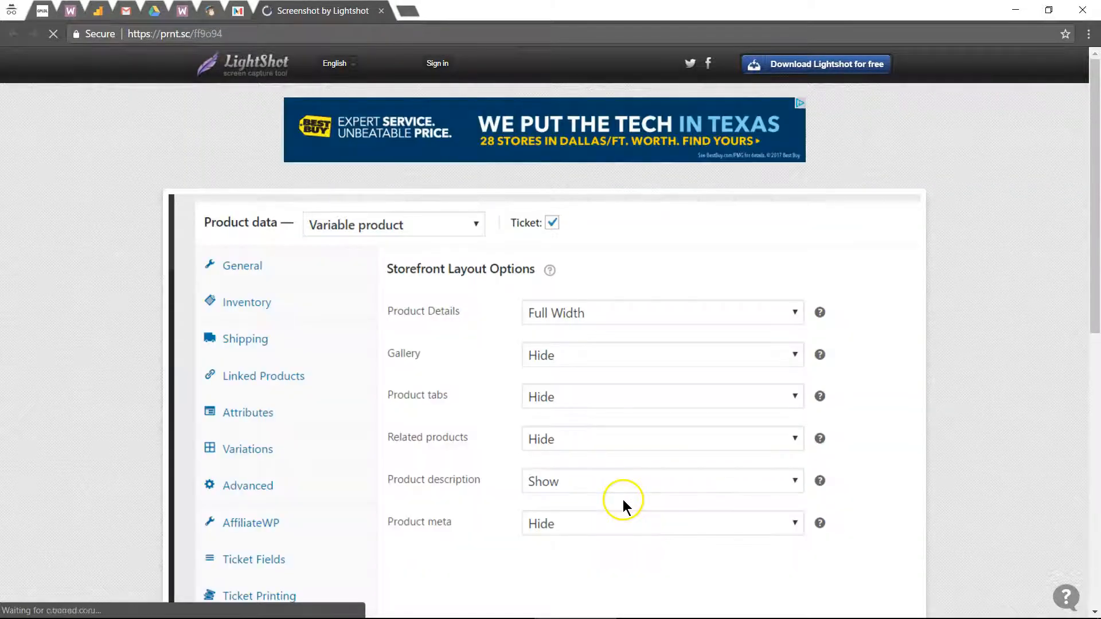
right_click(561, 396)
left_click(576, 405)
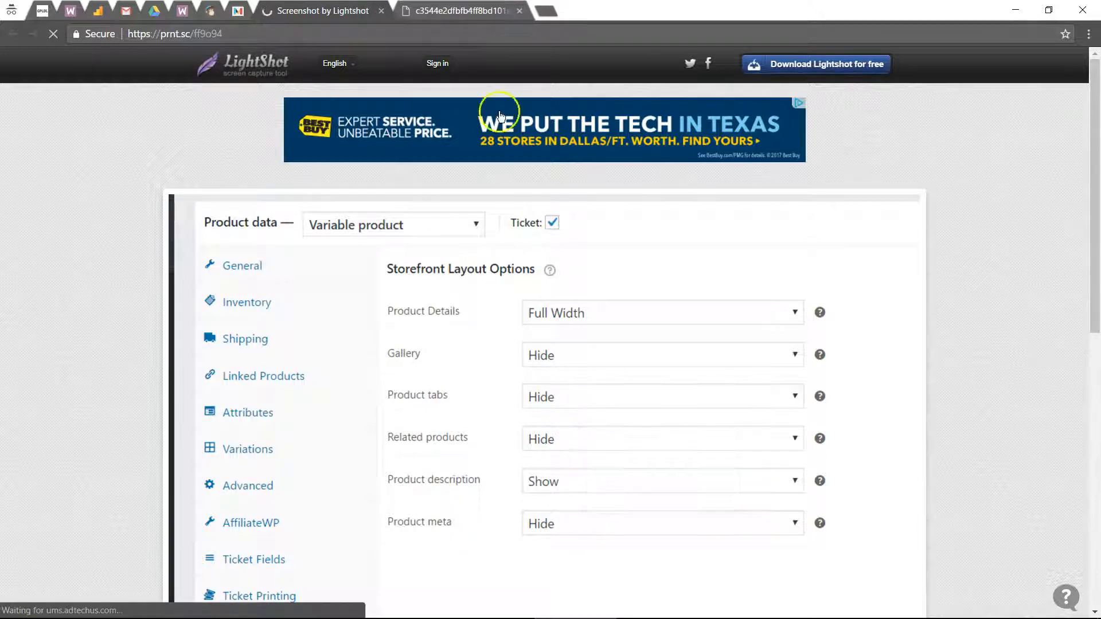
left_click(482, 12)
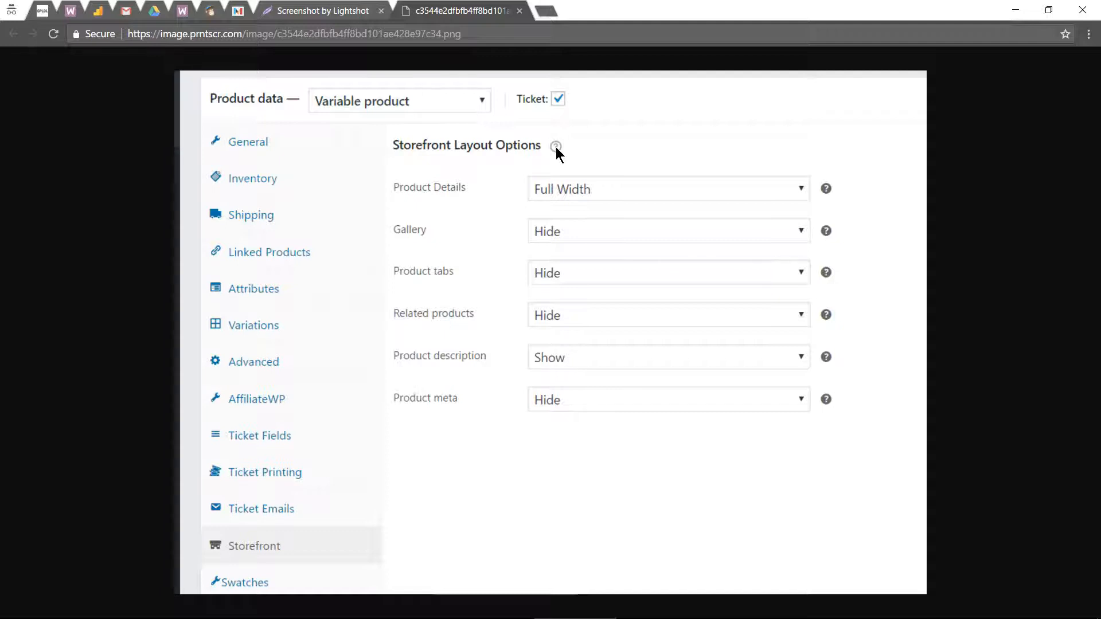
Switch to the staging site's Follow Your Arrow 8-20 Leggings product and examine its product data section
key("alt+Tab")
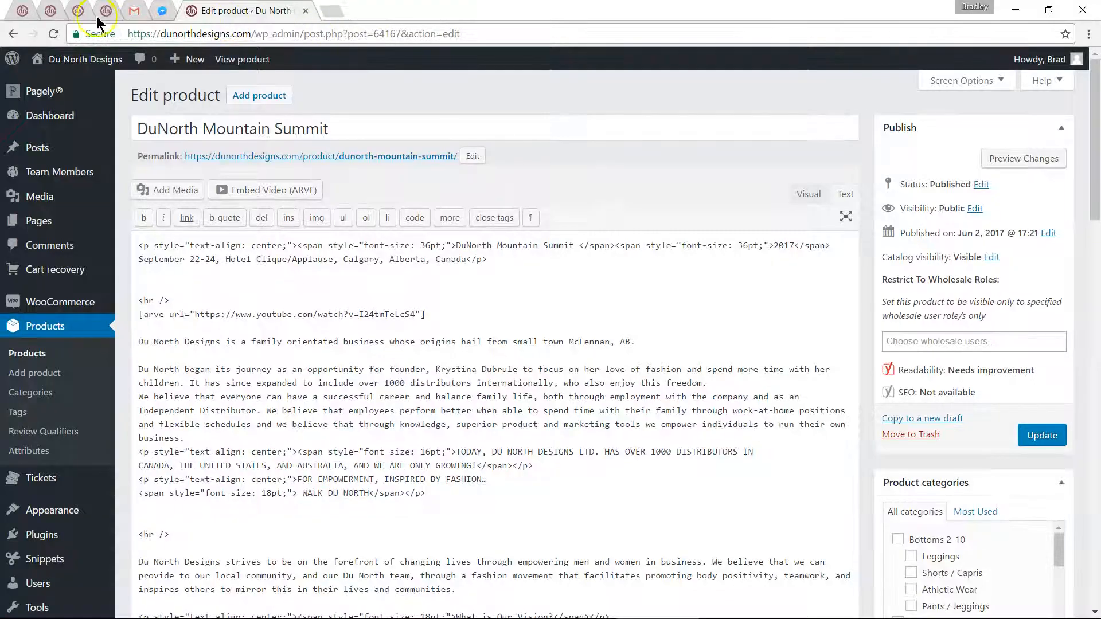
left_click(102, 12)
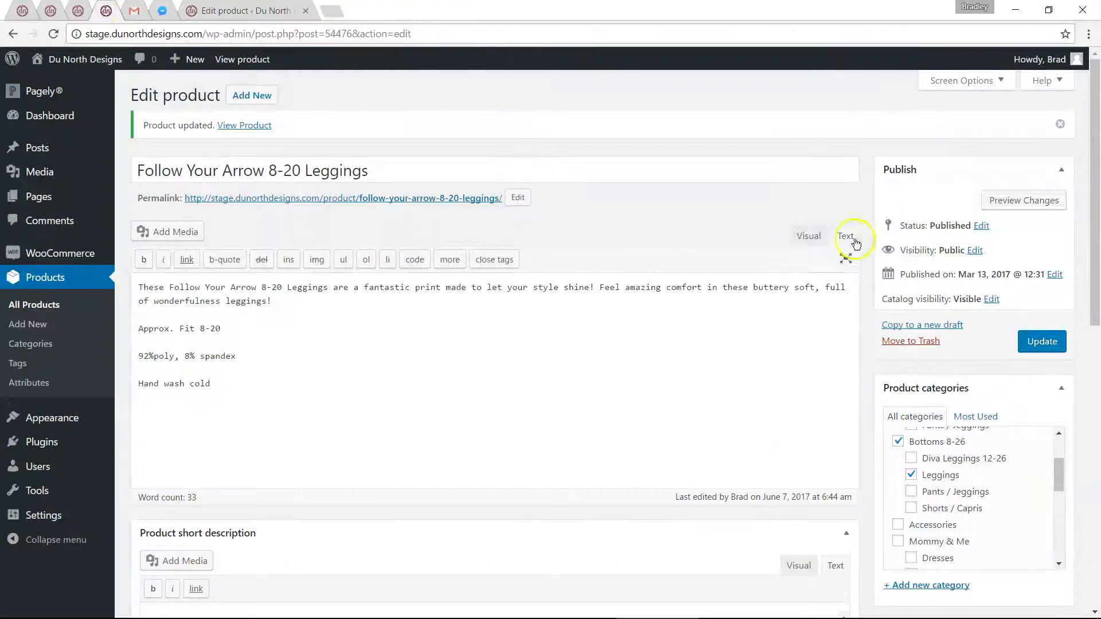
scroll(869, 242, "down", 9)
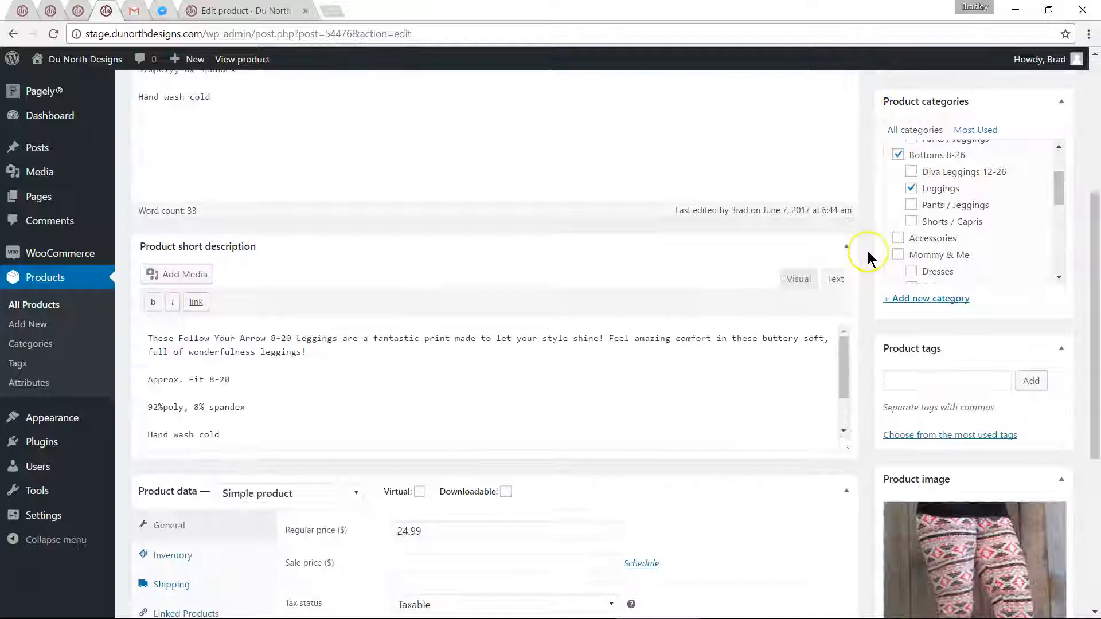
left_click(853, 269)
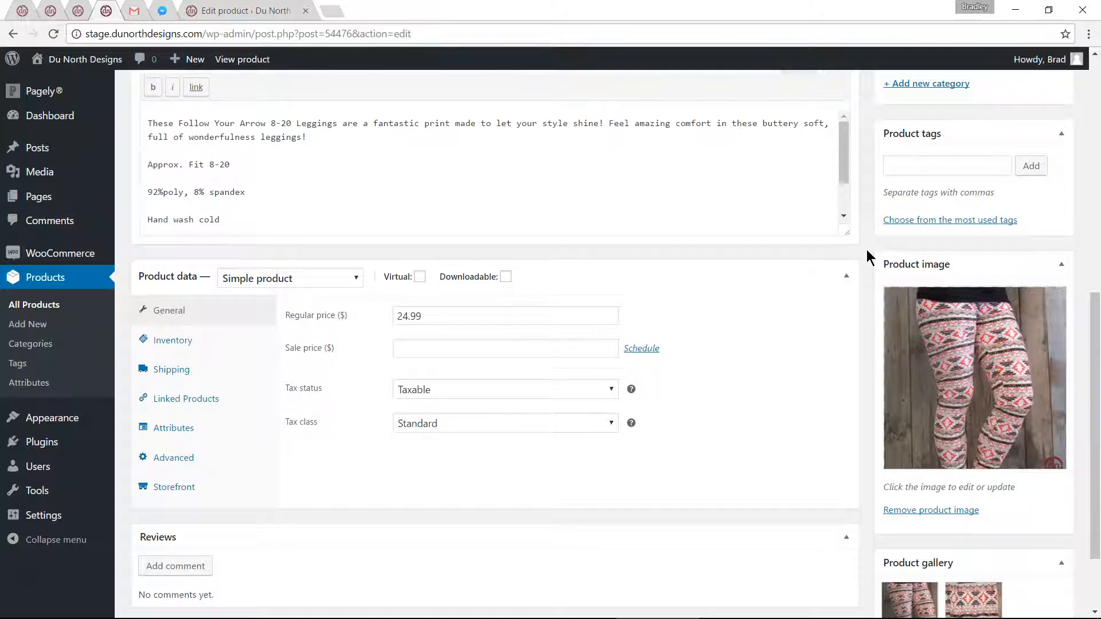
Return to the WooCommerce ticket and read the Box Office product details, highlighting the remark about shortcodes on a landing page
key("alt+Tab")
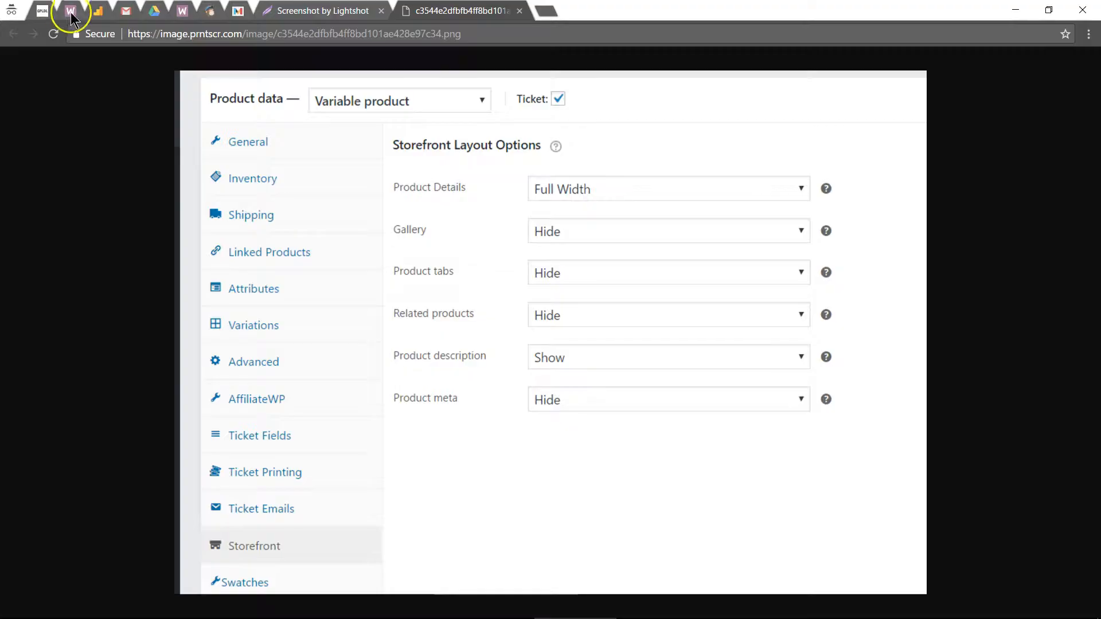
left_click(70, 13)
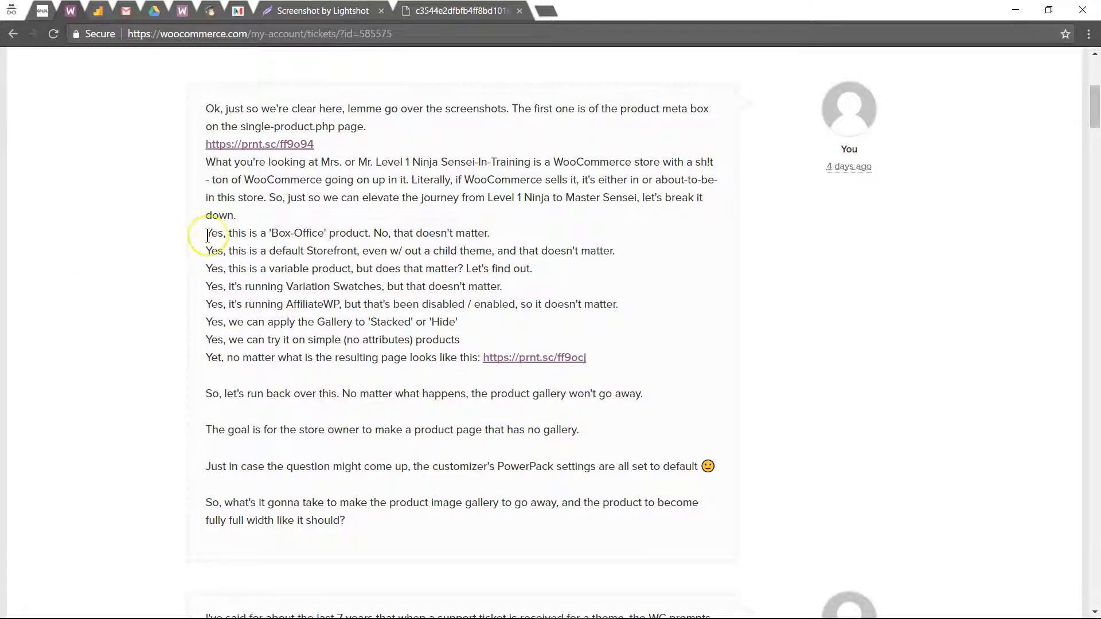
left_click_drag(207, 235, 489, 233)
left_click(106, 211)
scroll(91, 218, "down", 20)
scroll(91, 218, "down", 20)
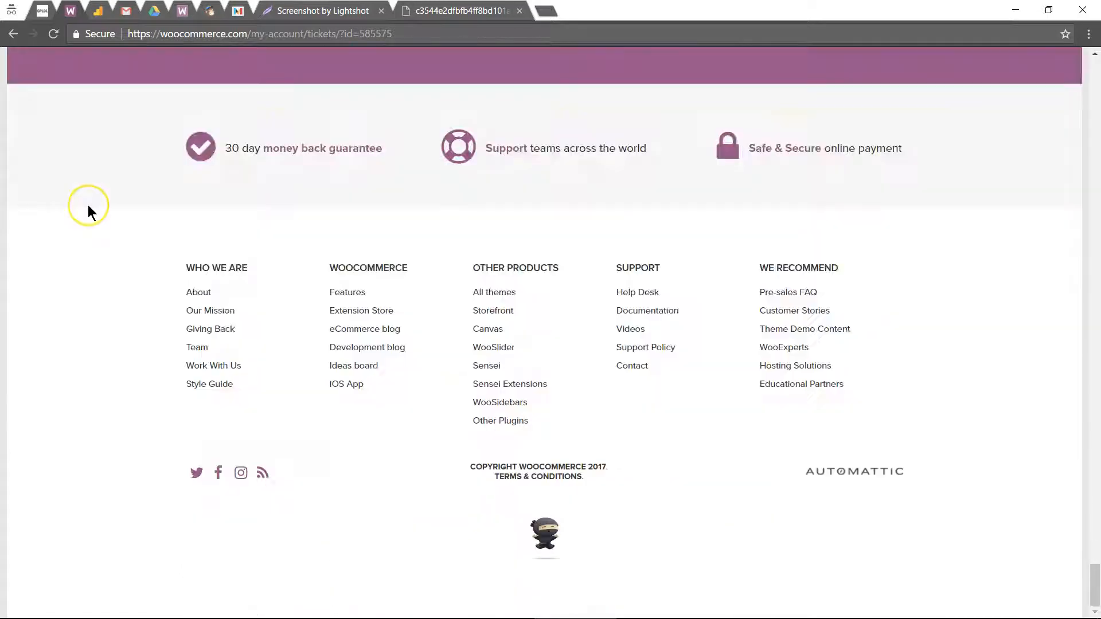
scroll(88, 205, "up", 20)
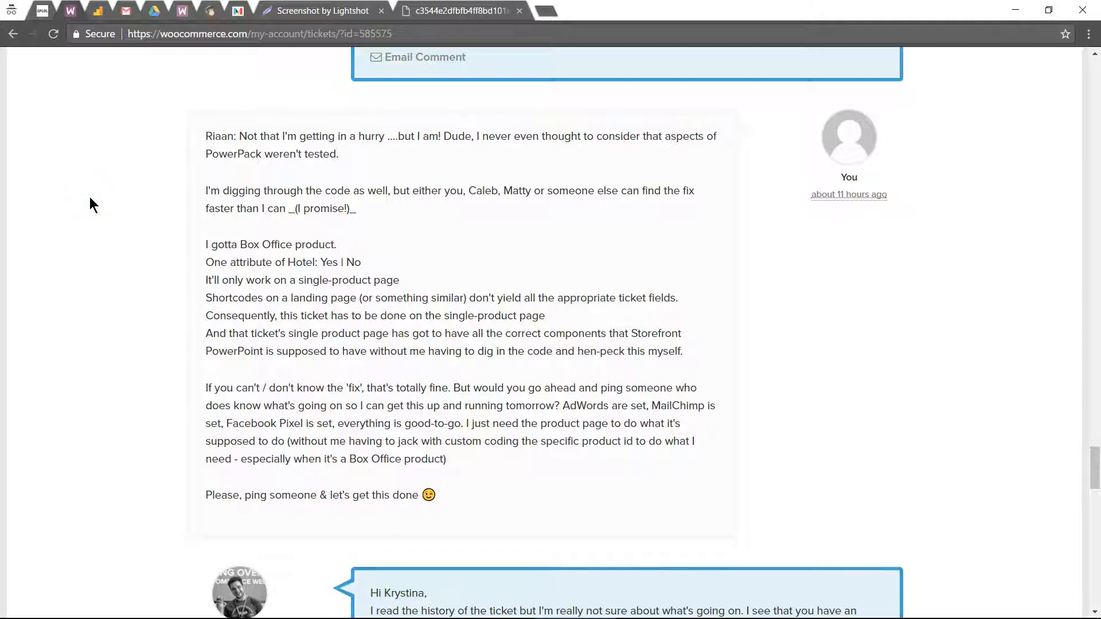
left_click(136, 256)
scroll(137, 252, "down", 1)
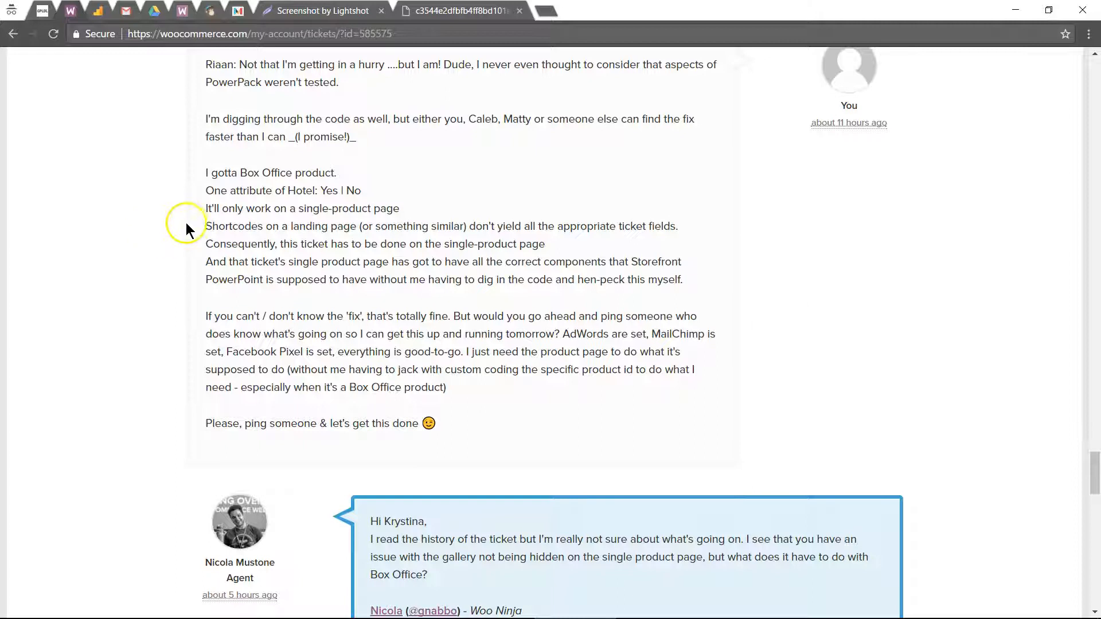
left_click_drag(204, 227, 300, 224)
Switch to the live DuNorth Mountain Summit product and examine its ticket fields in the product data
key("alt+Tab")
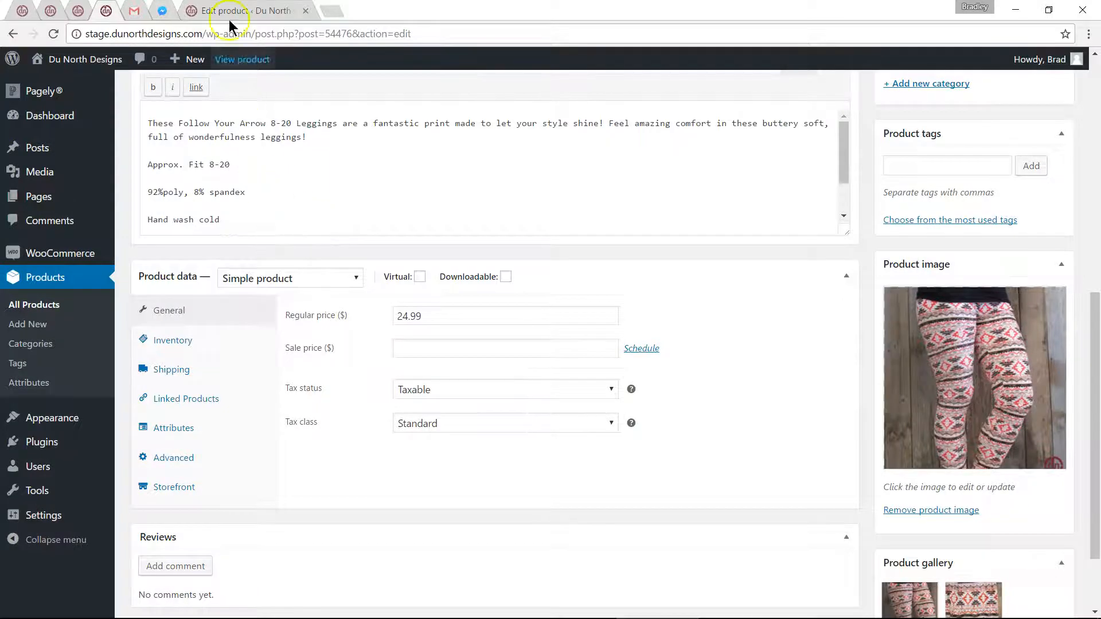
left_click(235, 11)
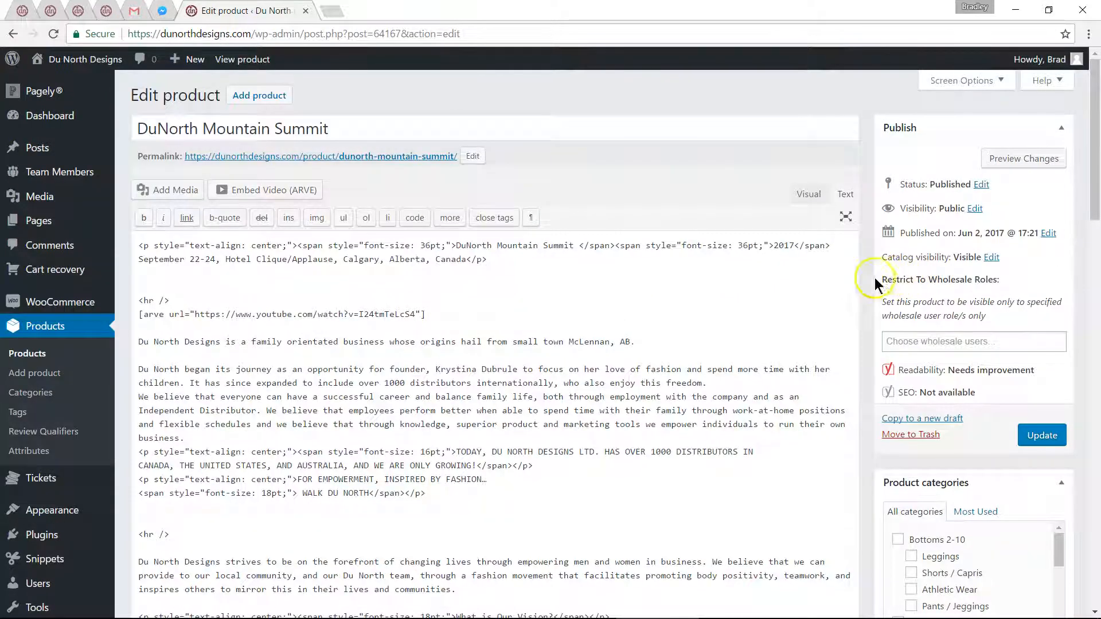
scroll(865, 309, "down", 15)
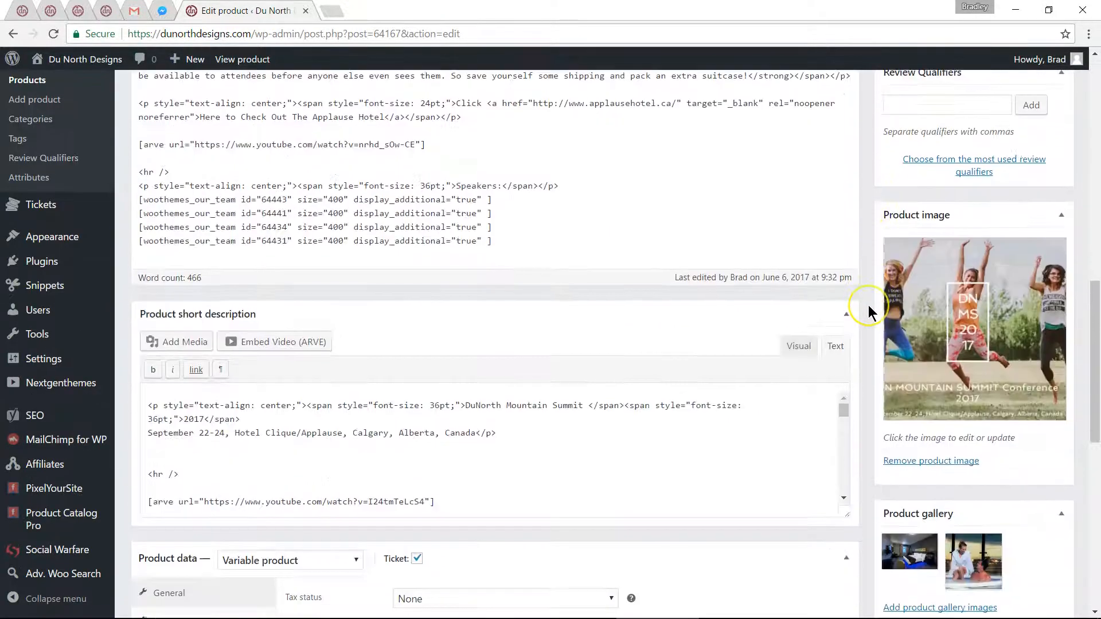
scroll(868, 305, "down", 2)
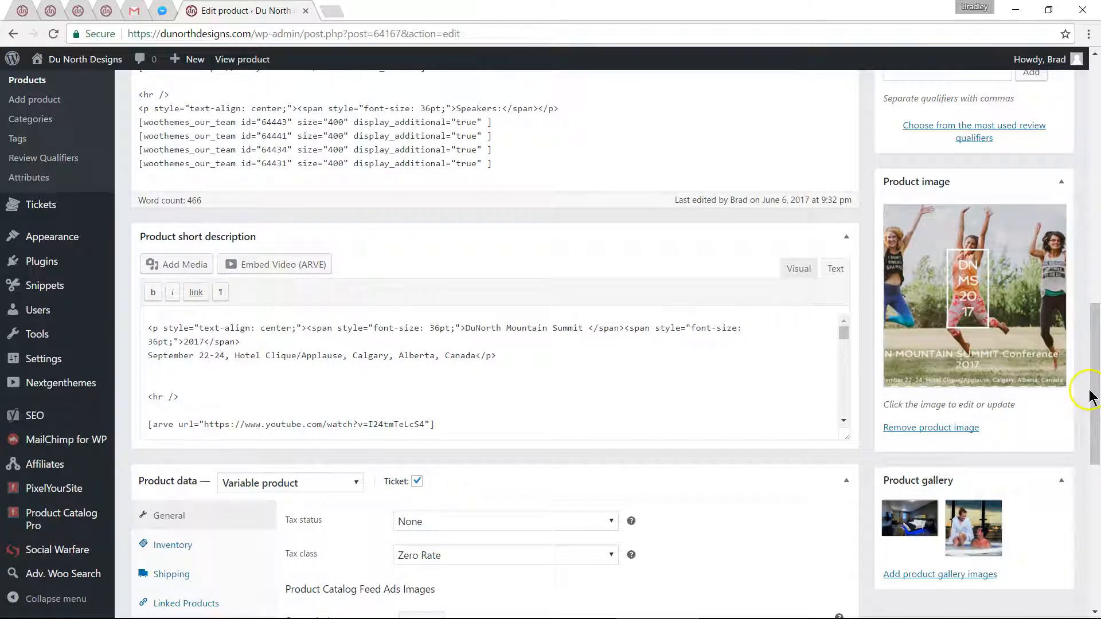
scroll(1089, 395, "down", 9)
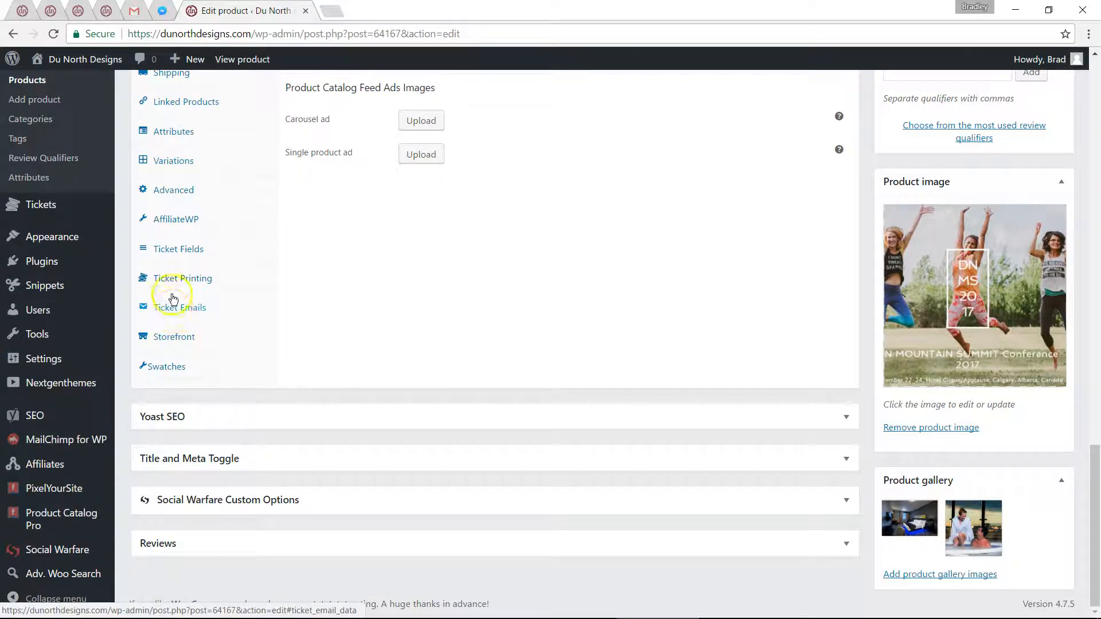
left_click(173, 253)
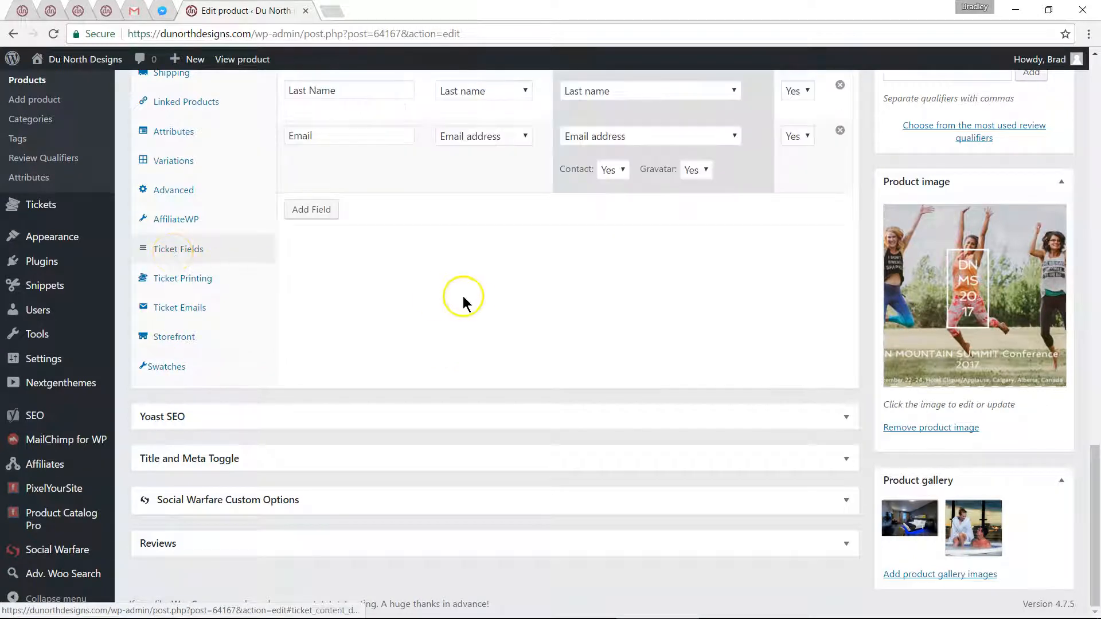
scroll(475, 302, "up", 4)
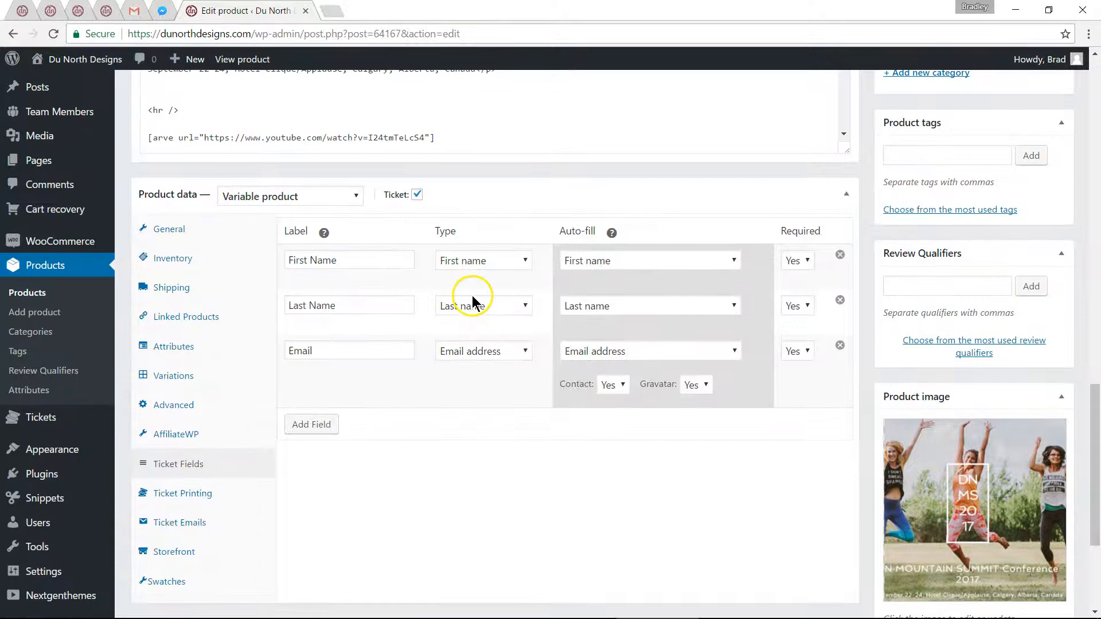
Revisit the ticket's shortcode remark and display the Storefront layout options of the staging leggings product
key("alt+Tab")
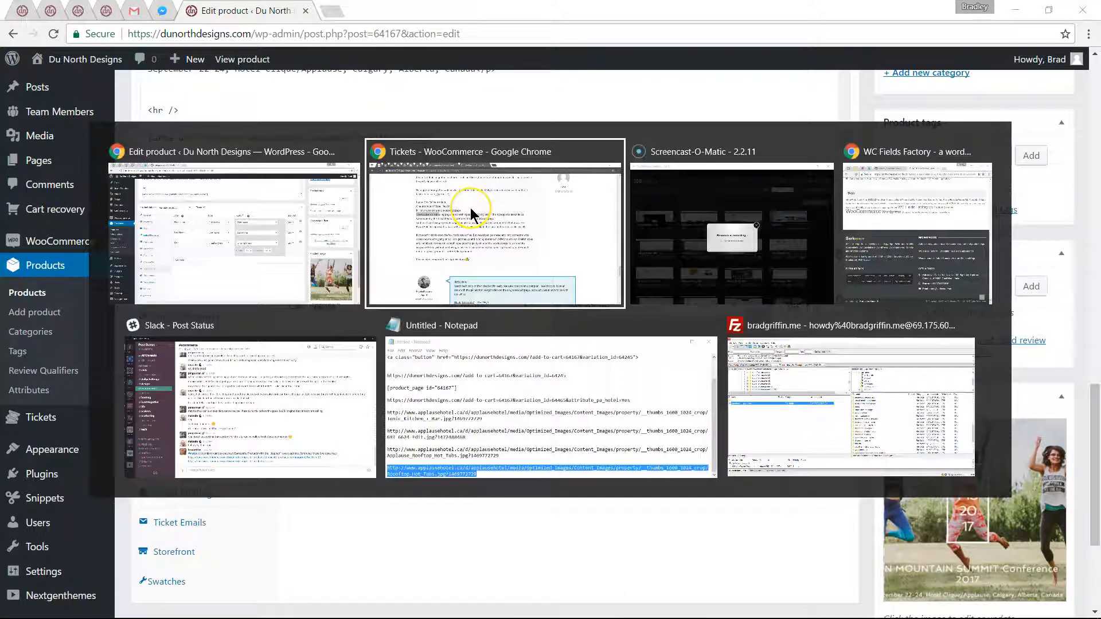
left_click(470, 215)
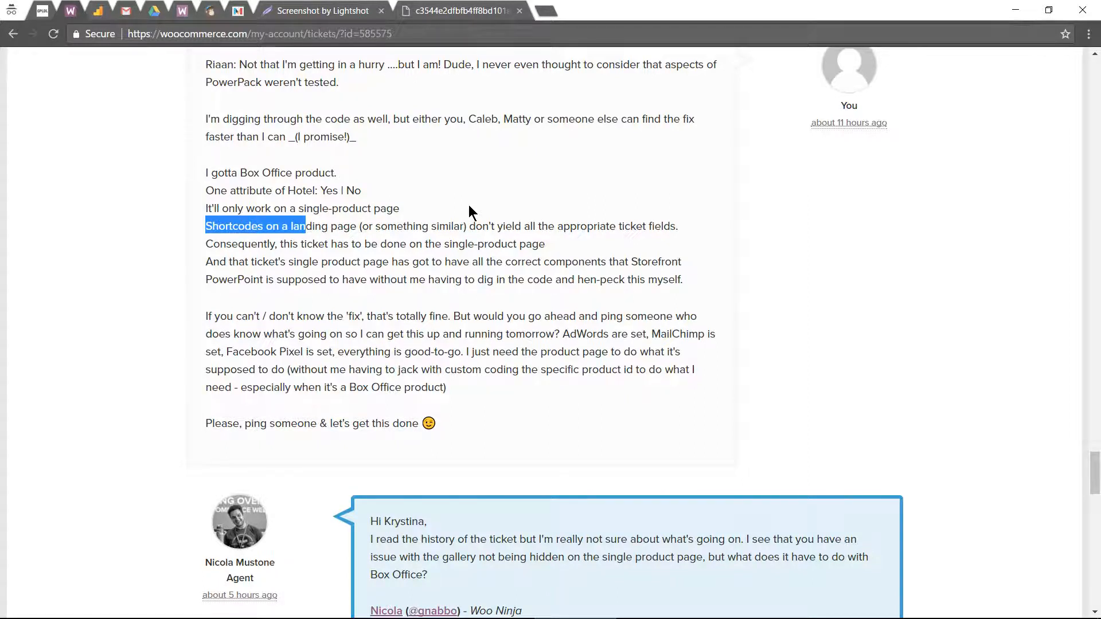
key("alt+Tab")
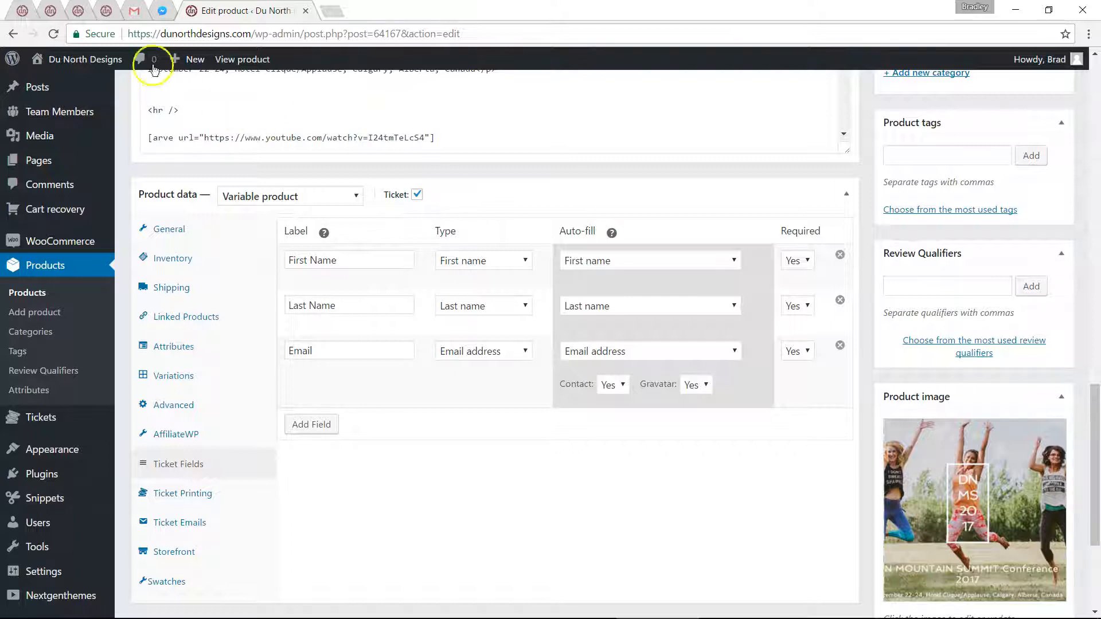
left_click(103, 12)
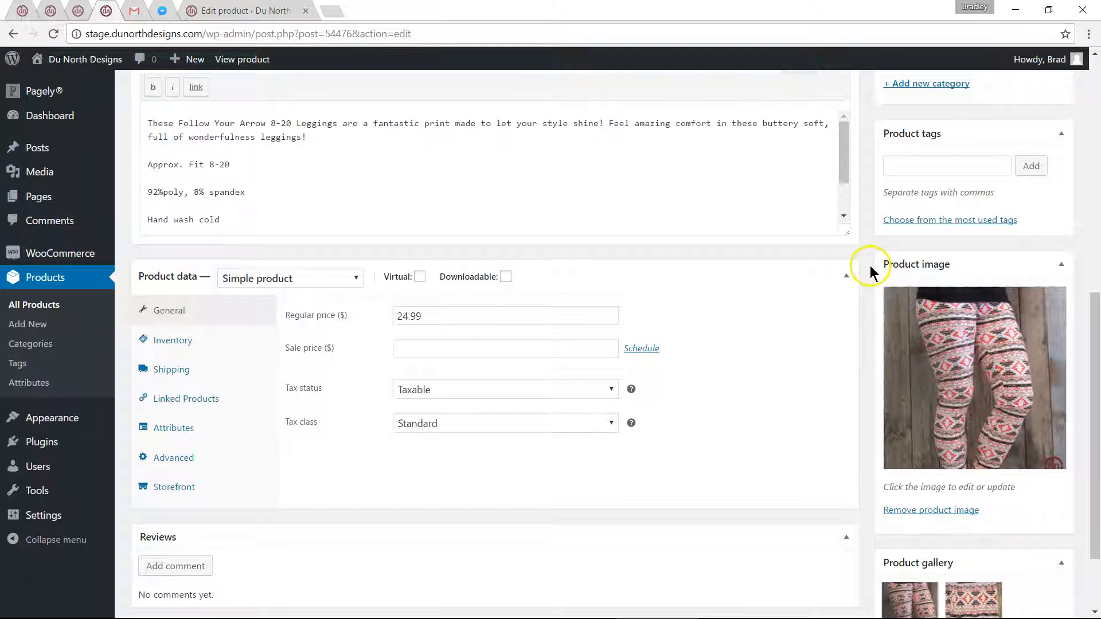
left_click(176, 491)
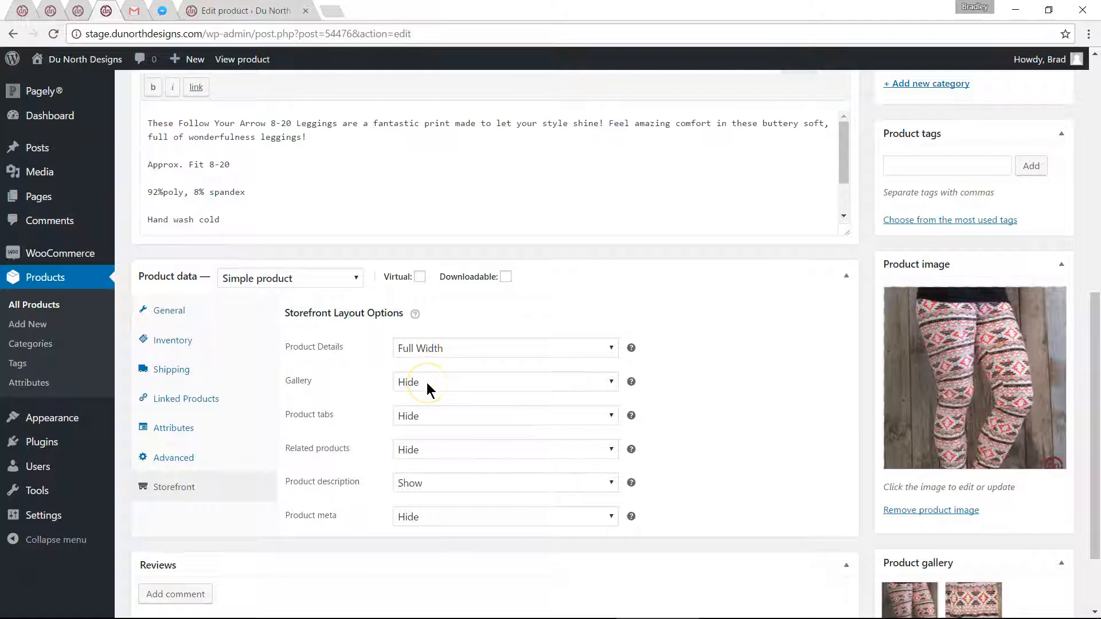
Compare the ticket message with the leggings product's Storefront layout options and read the help tip explaining those options
key("alt+Tab")
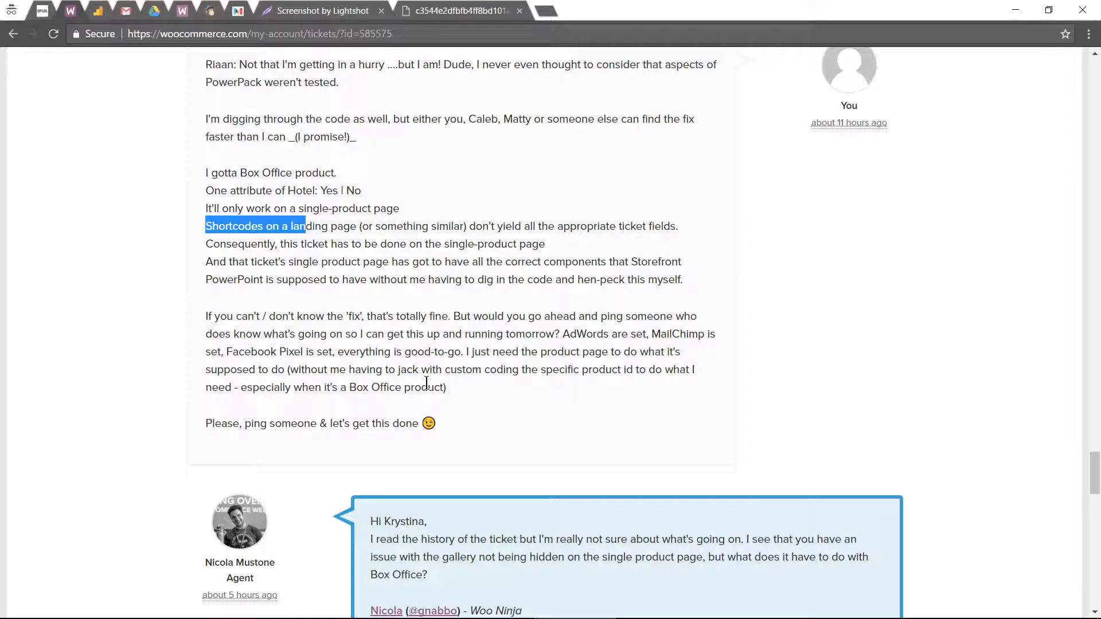
key("alt+Tab")
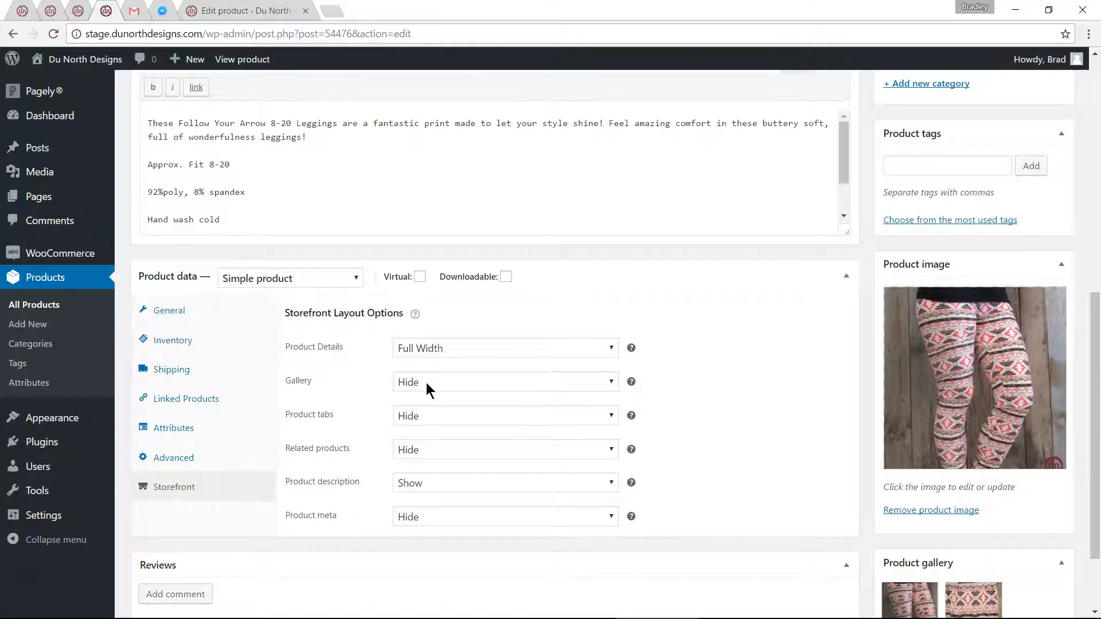
key("alt+Tab")
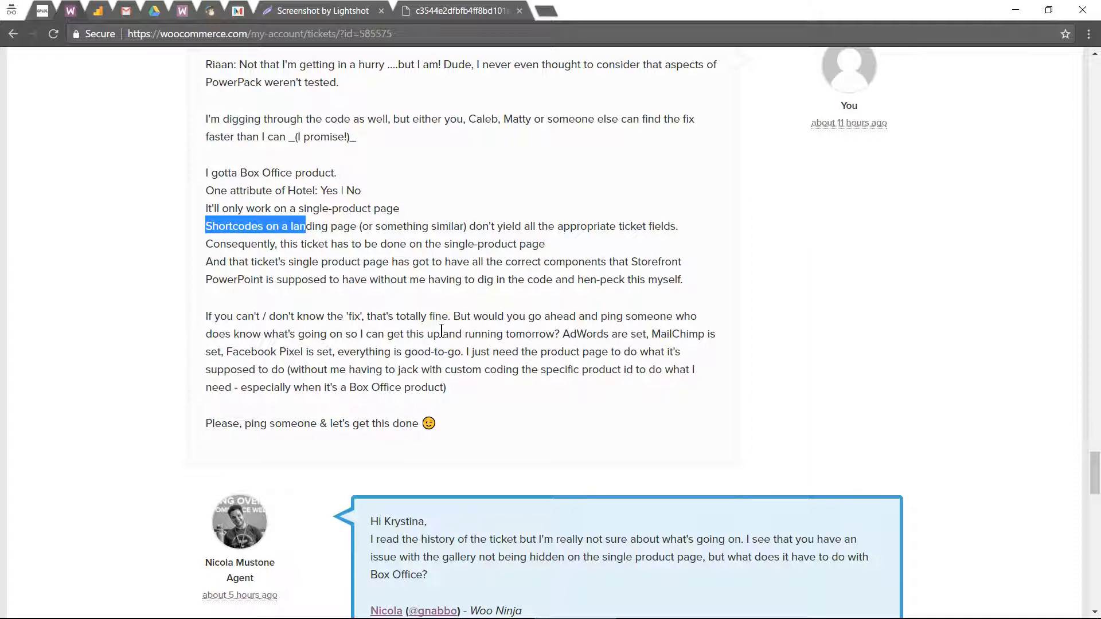
key("alt+Tab")
mouse_move(414, 316)
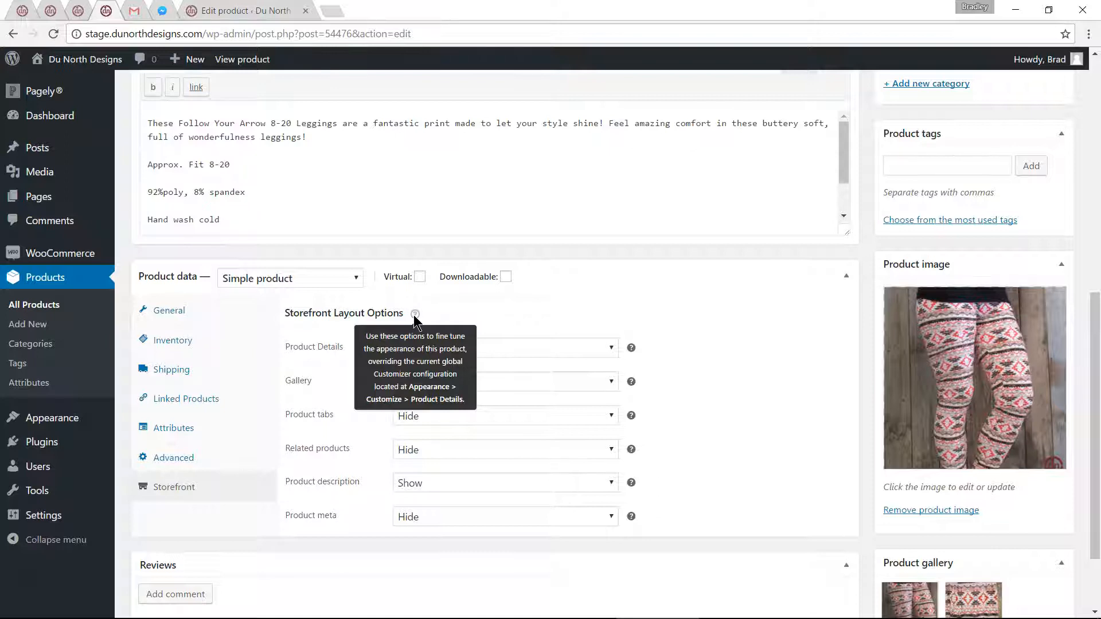
left_click(748, 315)
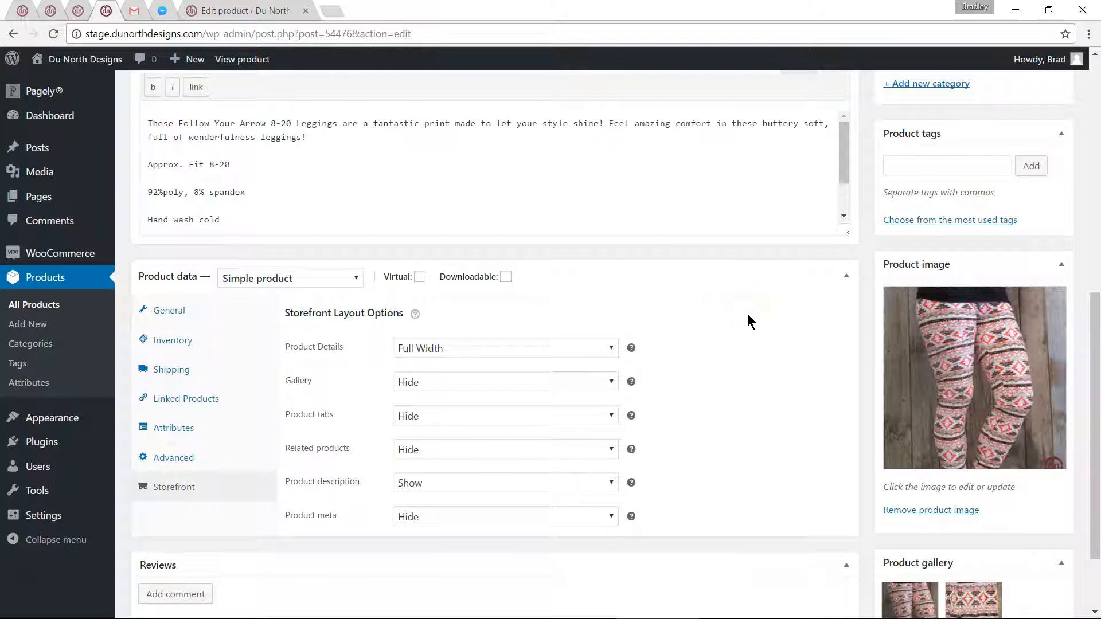
left_click(741, 285)
left_click(726, 341)
Read the support agent's Box Office question and the reply below it in the ticket, and return to the leggings product's Storefront options
key("alt+Tab")
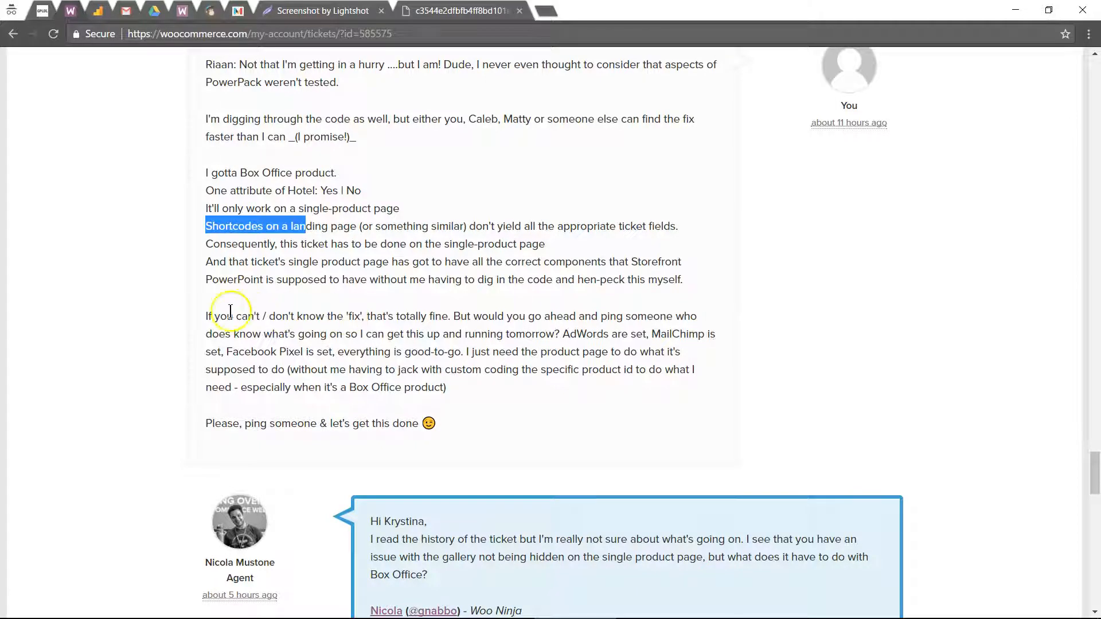
left_click(176, 322)
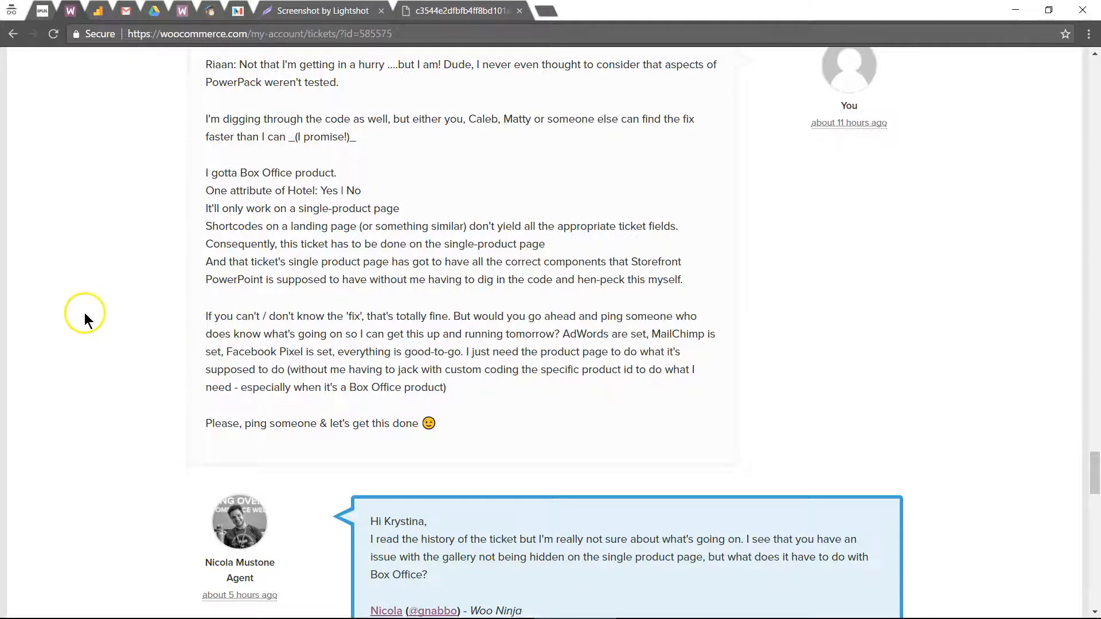
scroll(103, 312, "down", 5)
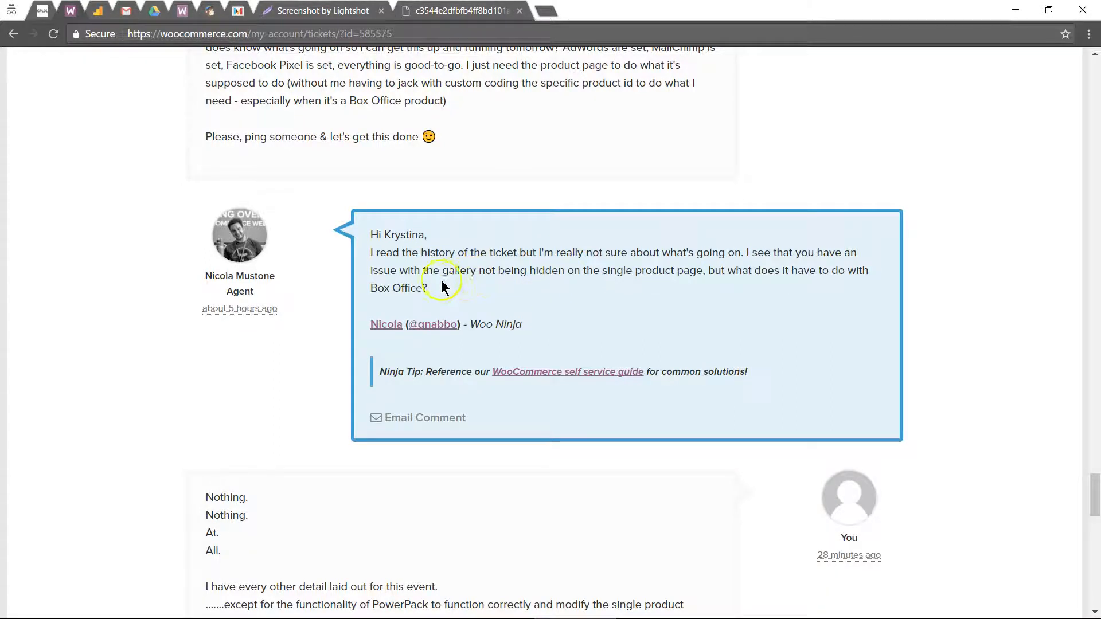
scroll(435, 280, "down", 2)
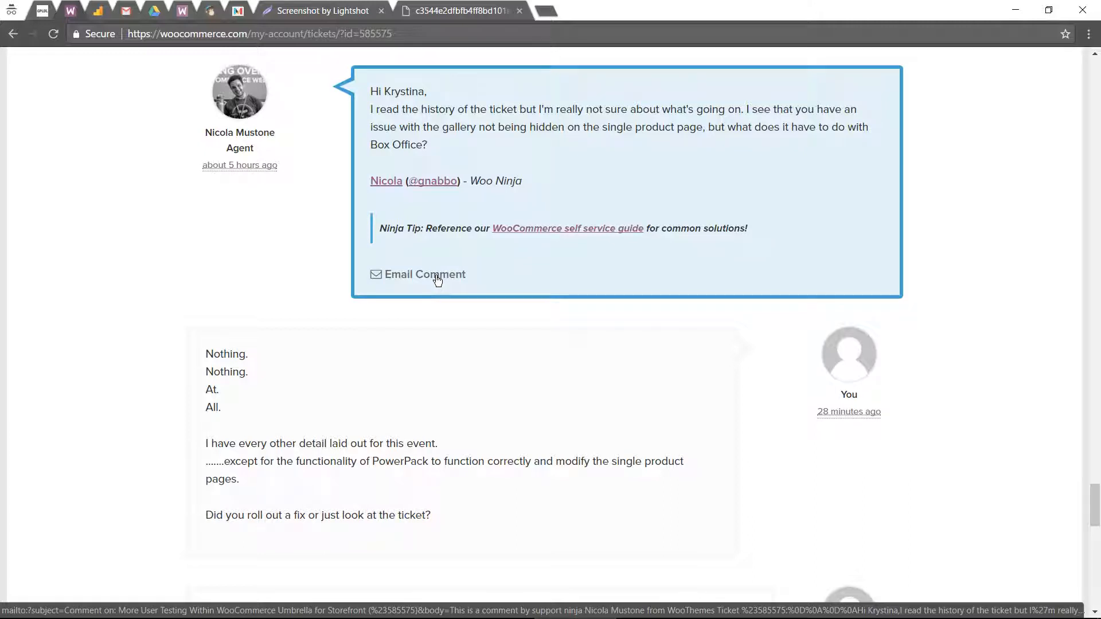
scroll(437, 280, "down", 4)
scroll(436, 282, "up", 5)
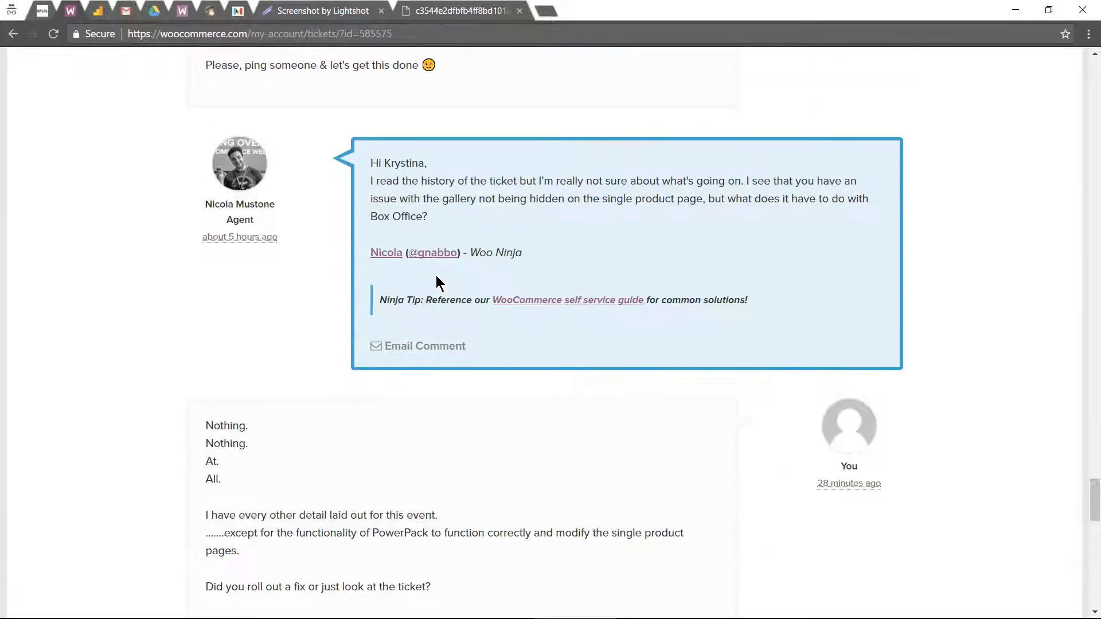
left_click(140, 259)
key("alt+Tab")
left_click(540, 271)
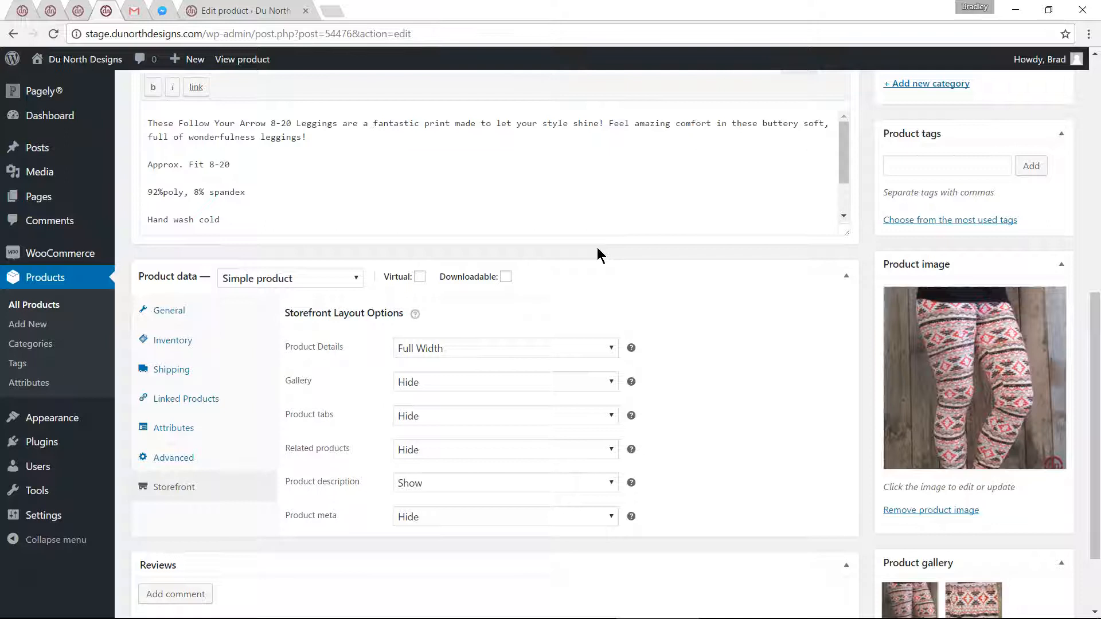
scroll(597, 248, "up", 9)
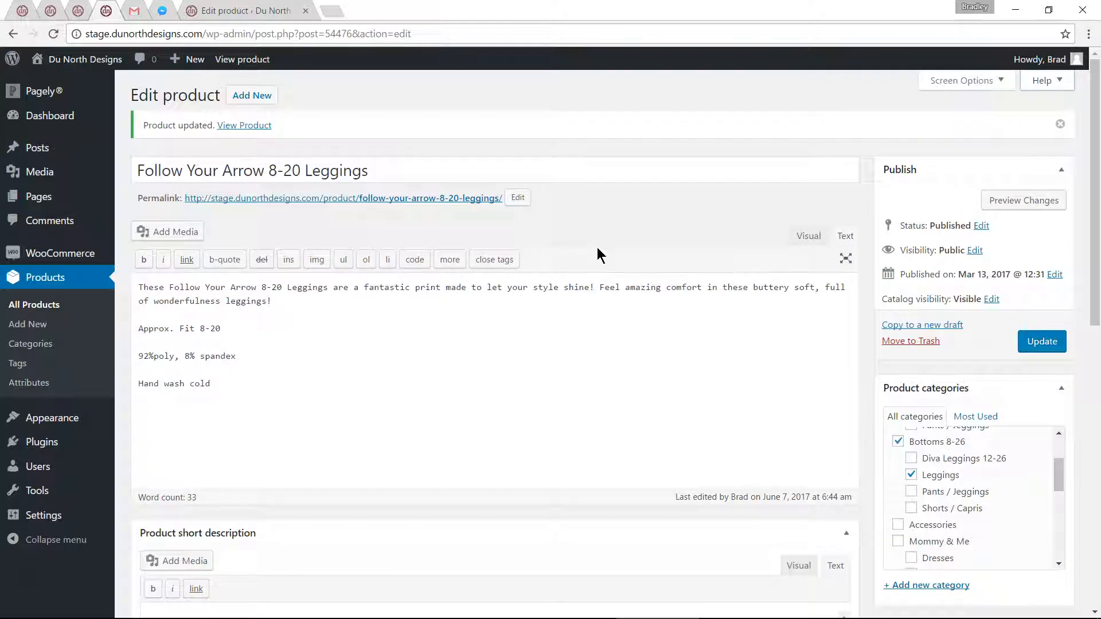
scroll(597, 247, "down", 11)
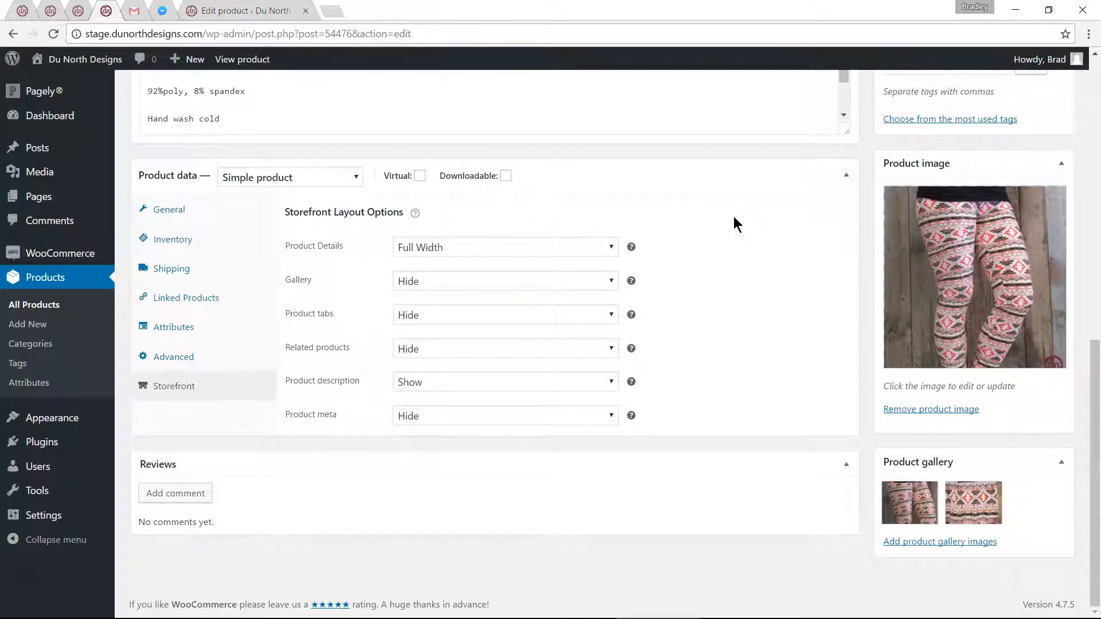
left_click(622, 233)
Switch to the live DuNorth Mountain Summit product's editor and open its public product page in a new tab
left_click(295, 11)
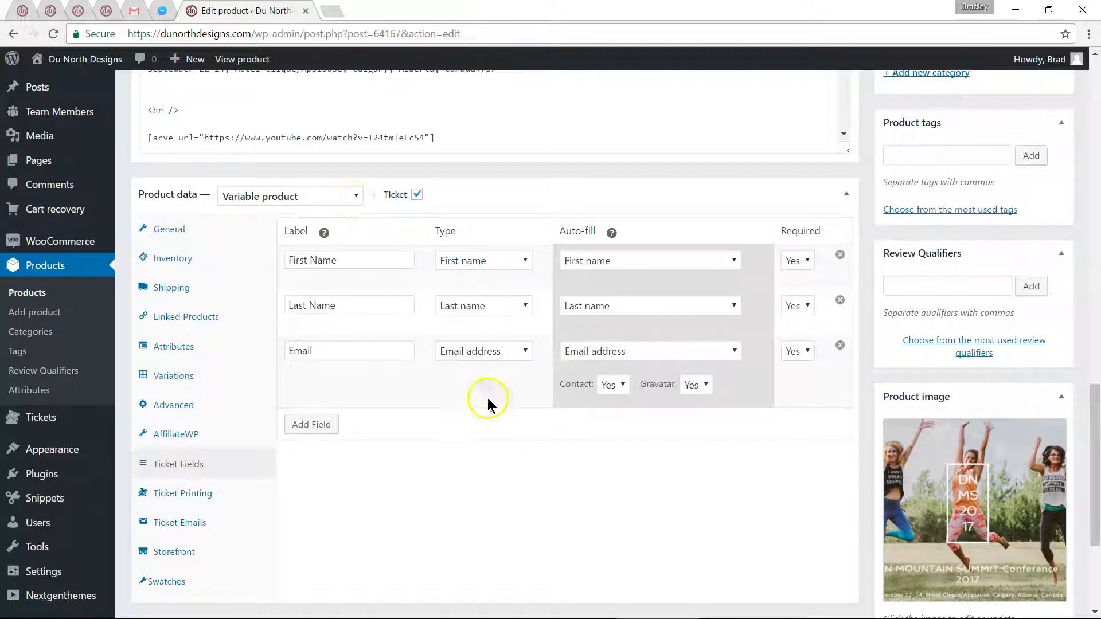
scroll(530, 308, "up", 15)
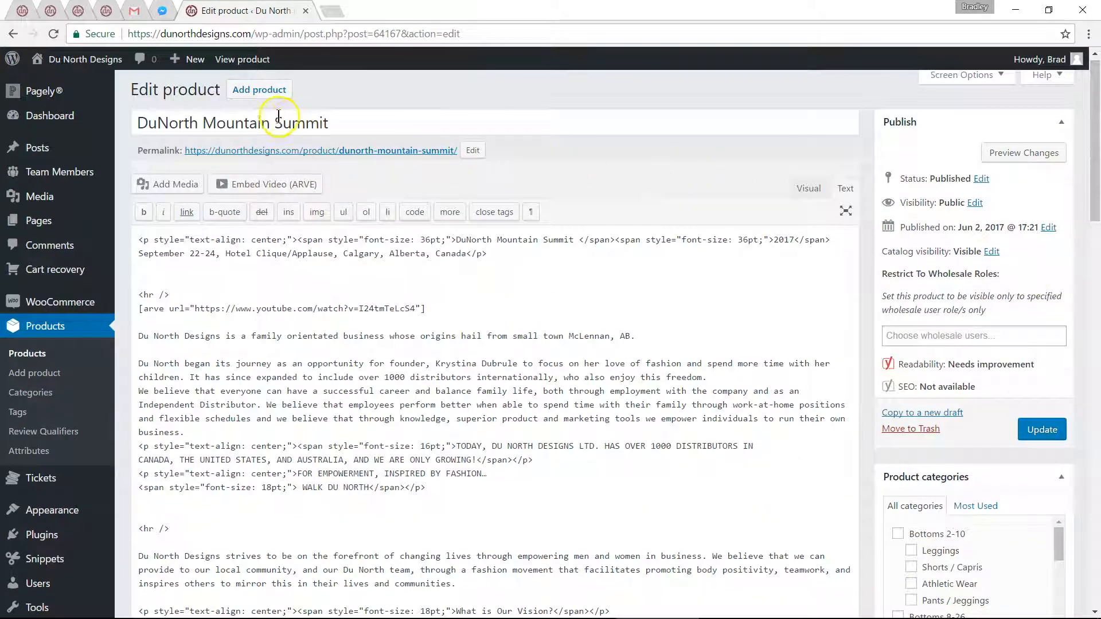
middle_click(248, 63)
left_click(364, 12)
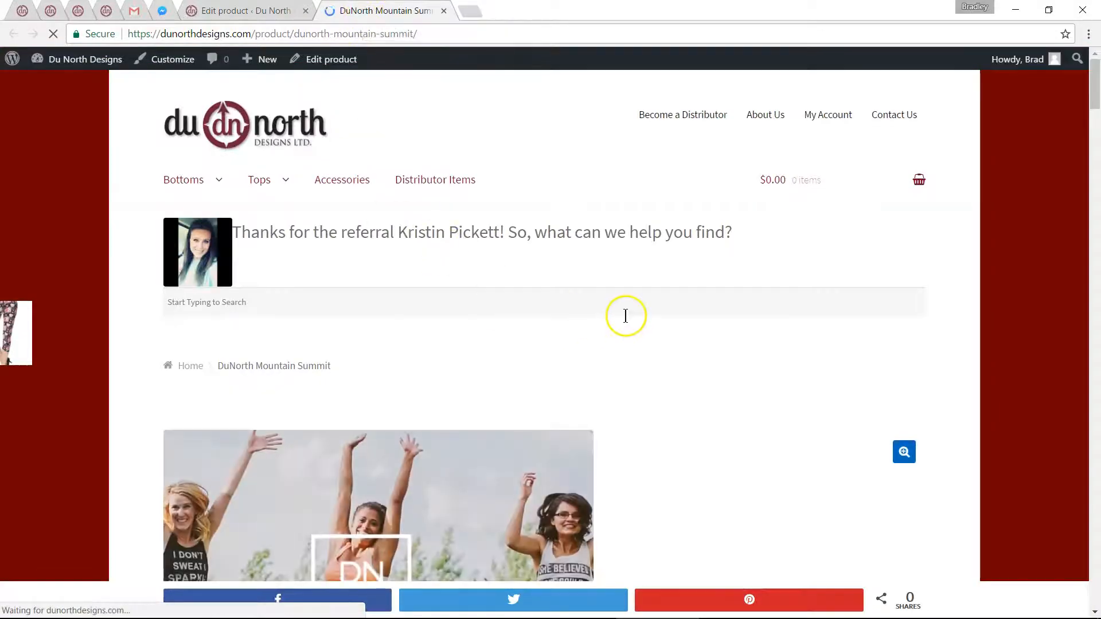
Open the main product image of the Mountain Summit page in a new tab
scroll(625, 312, "down", 5)
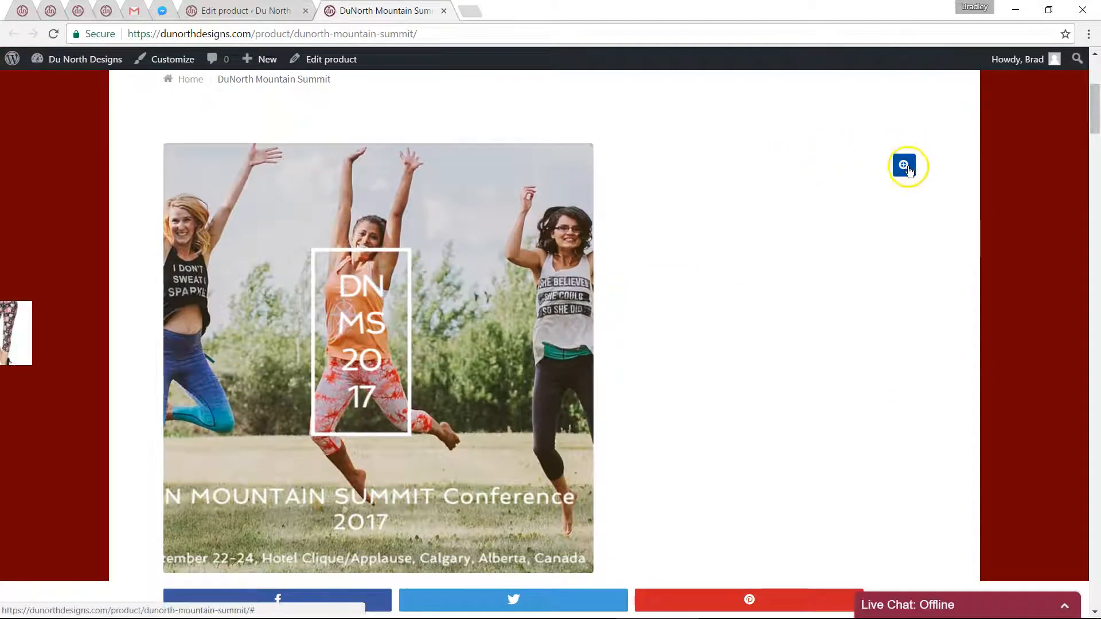
right_click(515, 247)
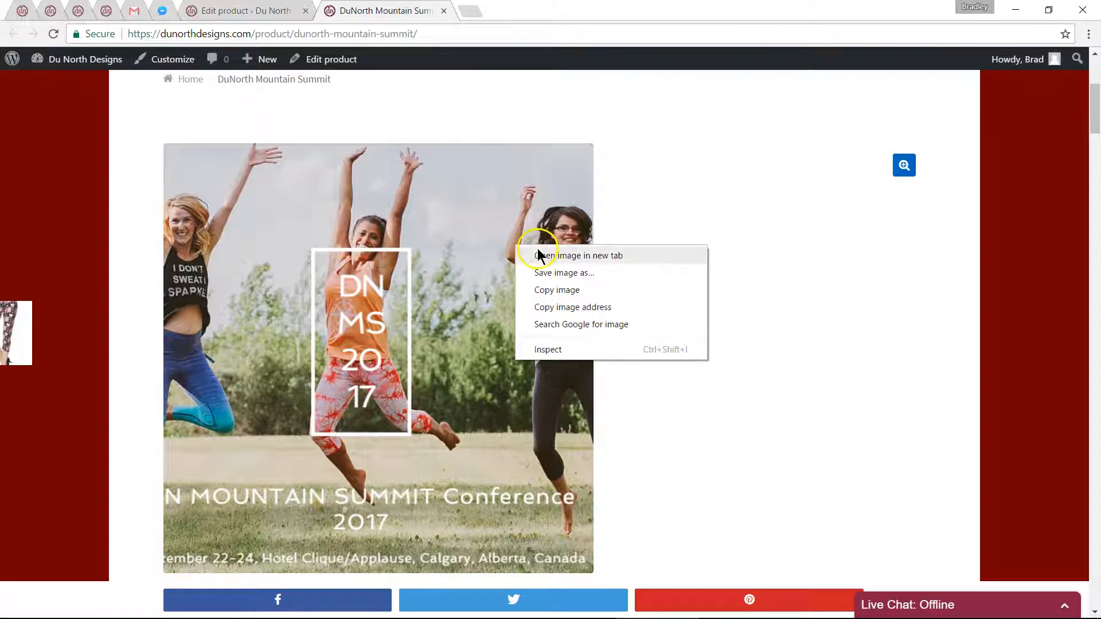
left_click(537, 248)
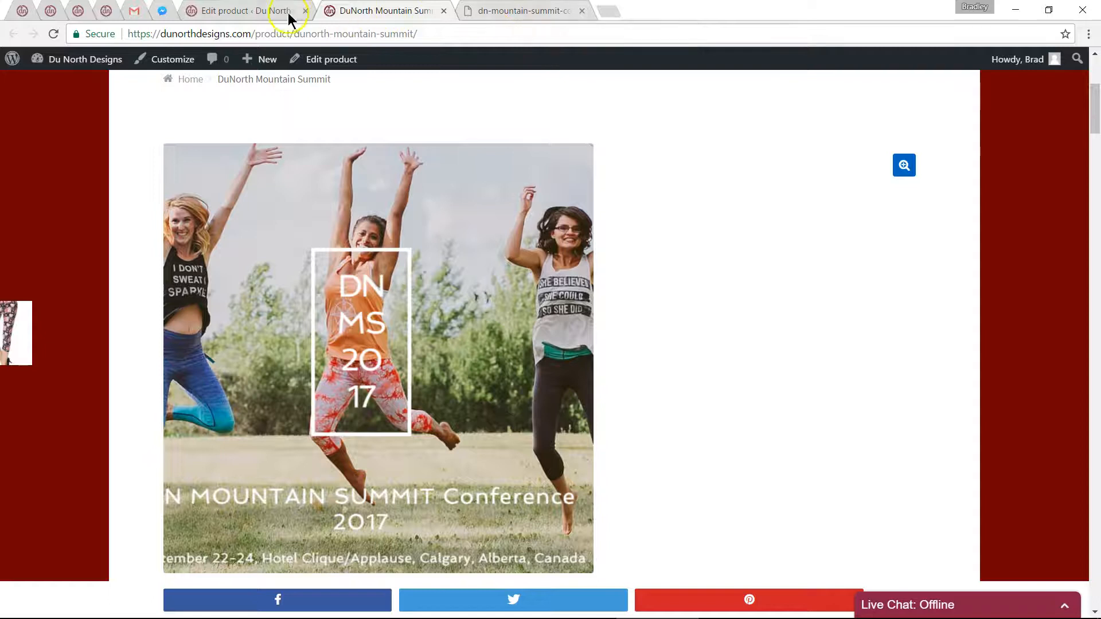
Return to the Mountain Summit product's editor and display its Storefront layout options in the product data
left_click(266, 12)
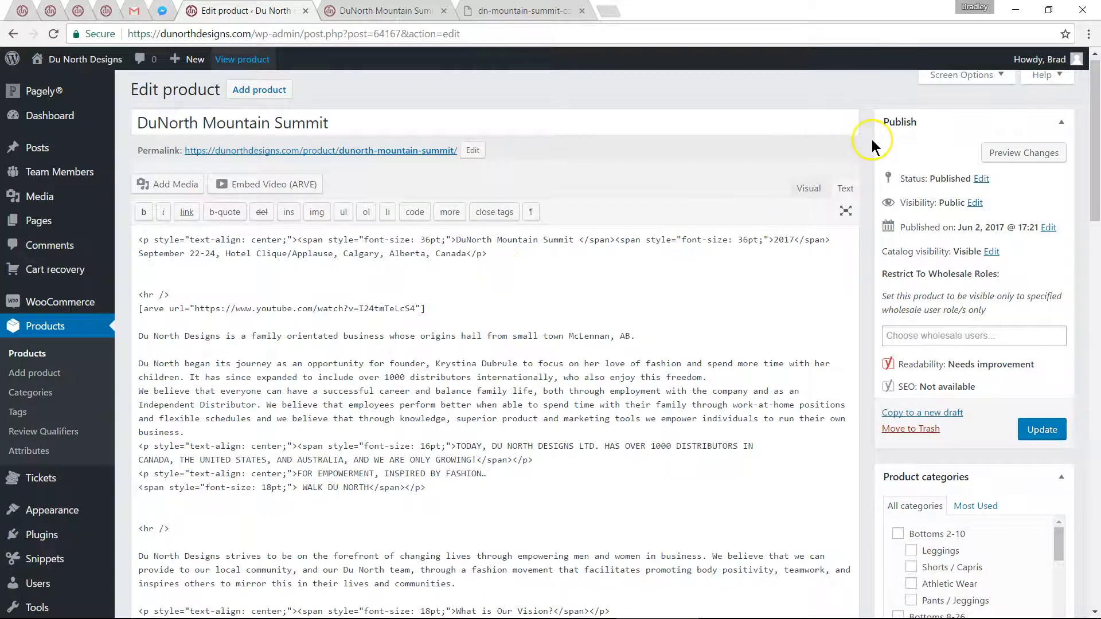
scroll(868, 150, "down", 6)
scroll(866, 153, "down", 14)
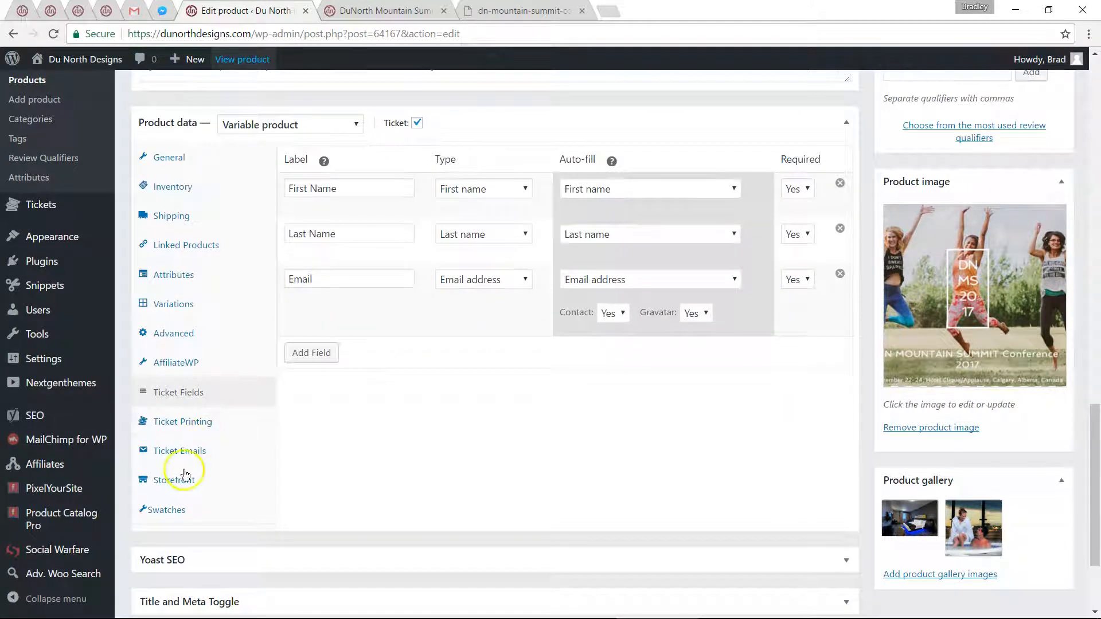
left_click(179, 489)
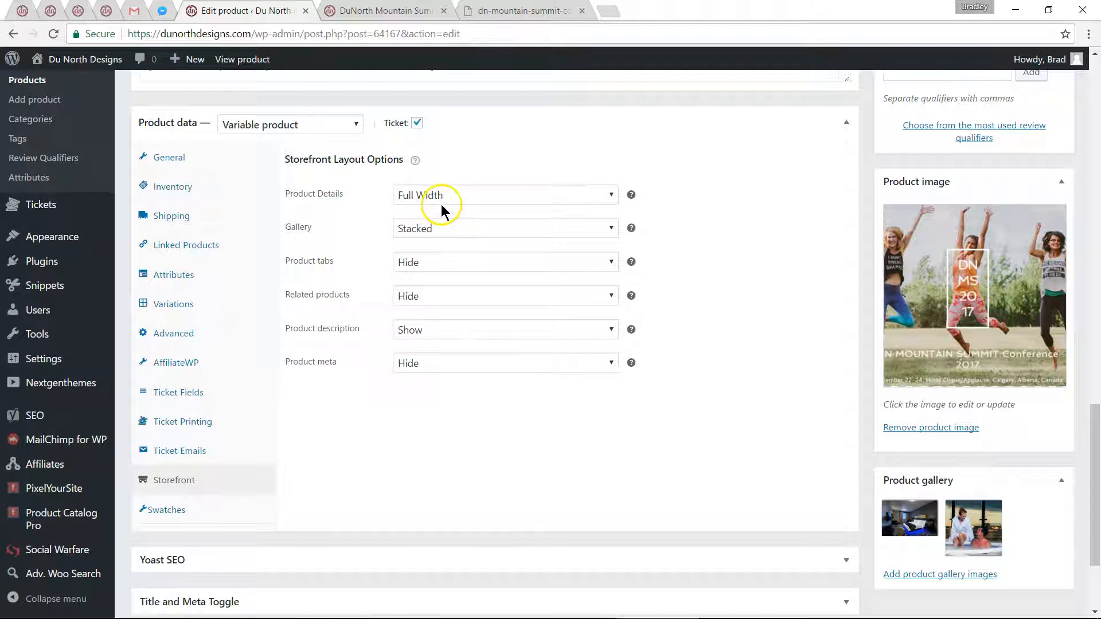
Examine how the main image and gallery thumbnails are laid out on the public Mountain Summit page
left_click(415, 18)
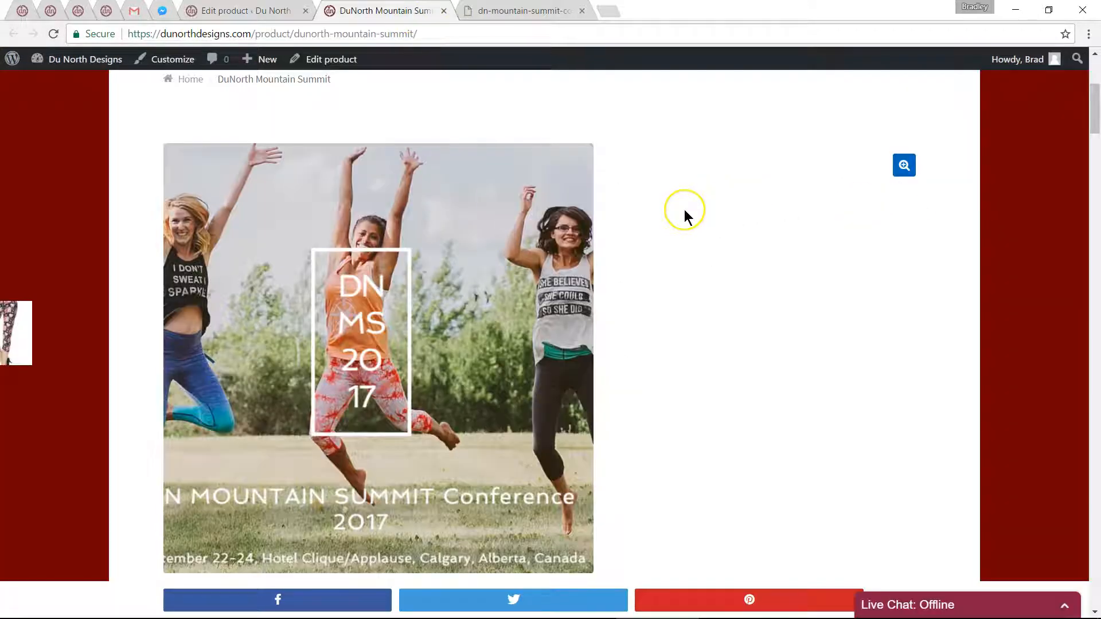
scroll(683, 209, "down", 2)
scroll(683, 209, "up", 1)
left_click(814, 201)
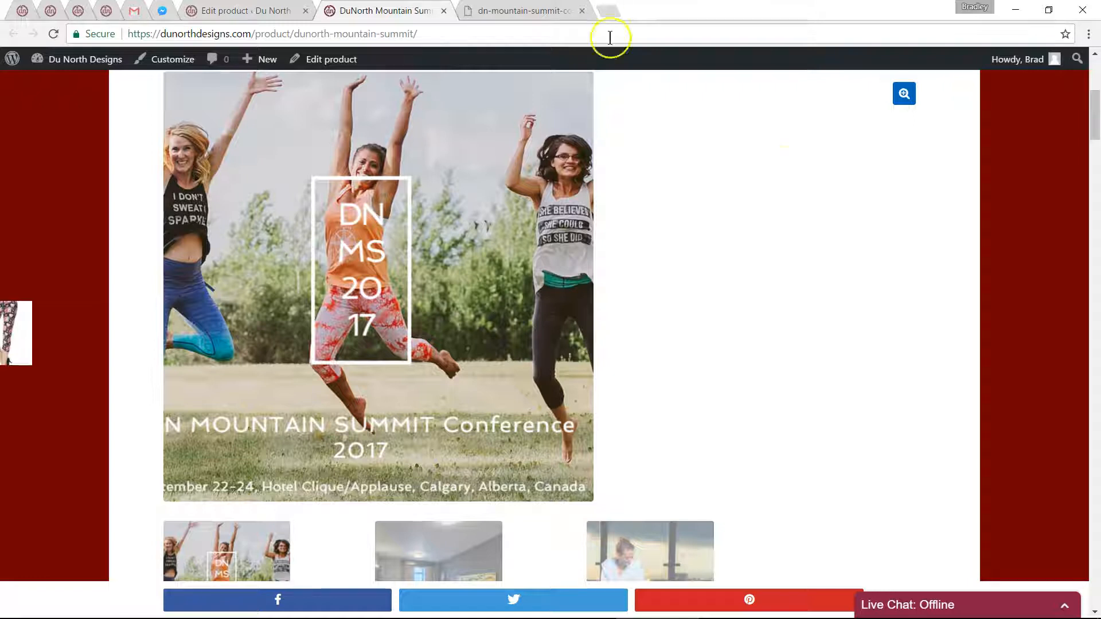
Look through the rest of the public Mountain Summit page, from the ticket form and description to the speaker profiles
scroll(904, 187, "down", 5)
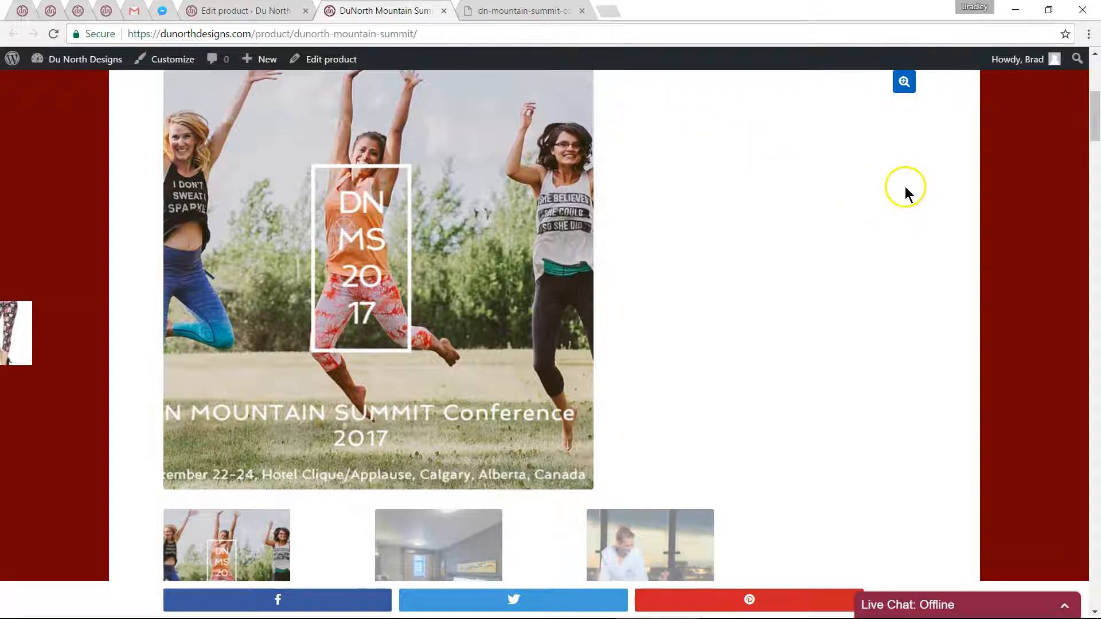
scroll(905, 185, "down", 10)
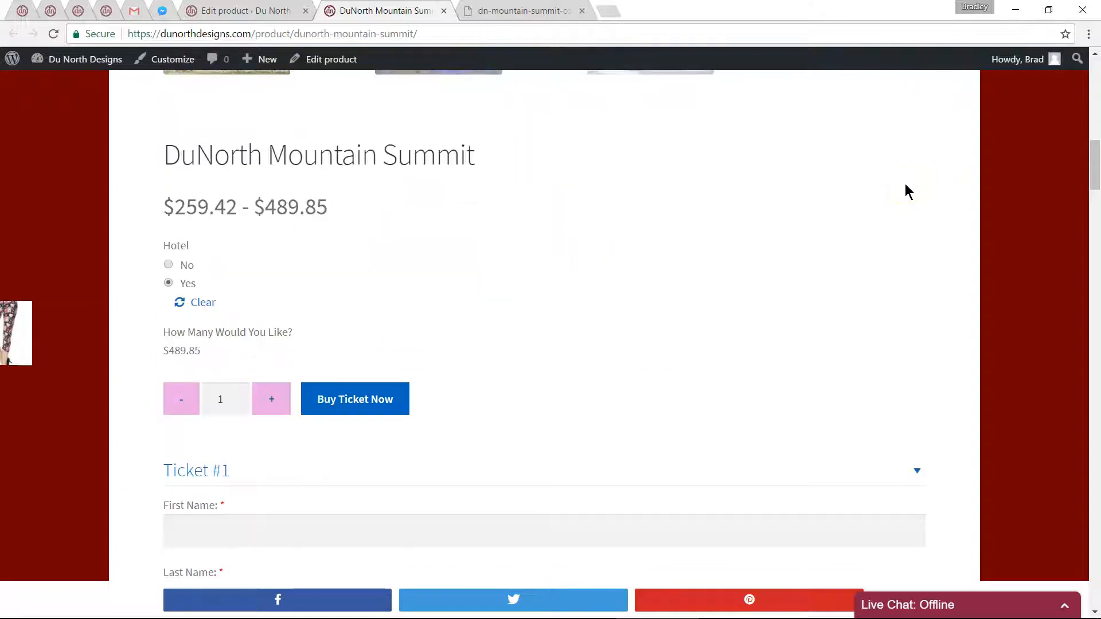
scroll(937, 182, "down", 15)
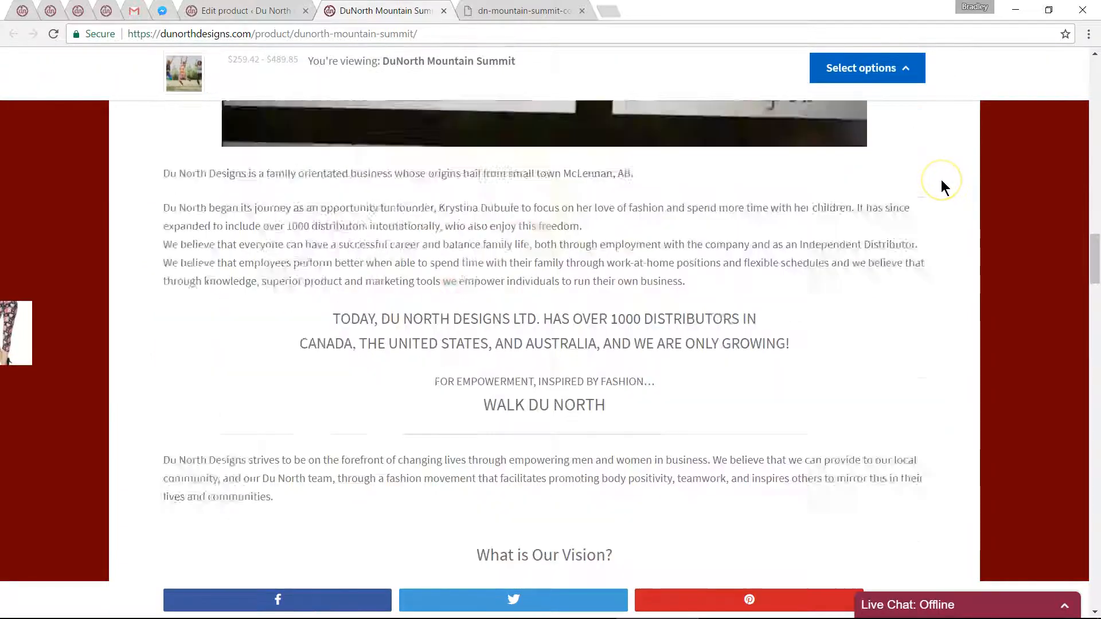
scroll(941, 181, "down", 10)
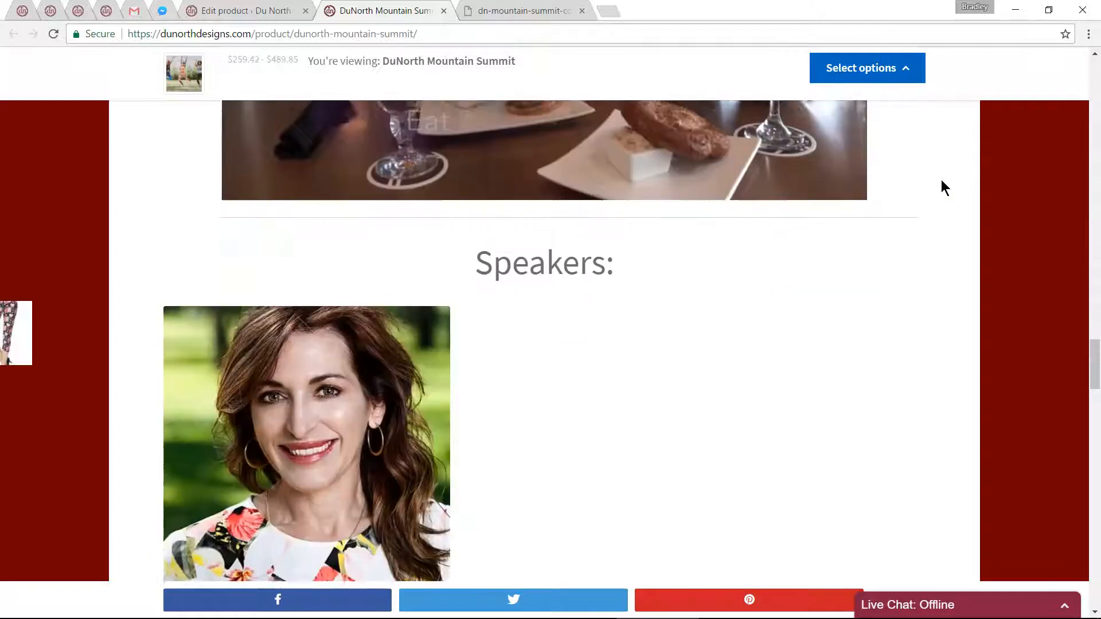
scroll(940, 180, "down", 15)
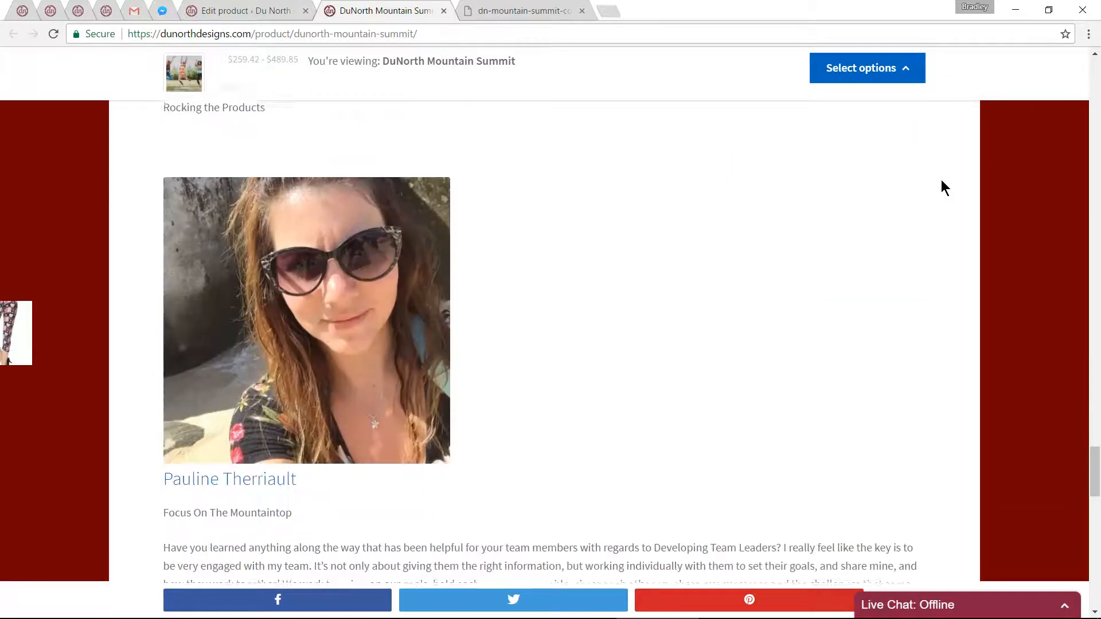
scroll(941, 180, "up", 8)
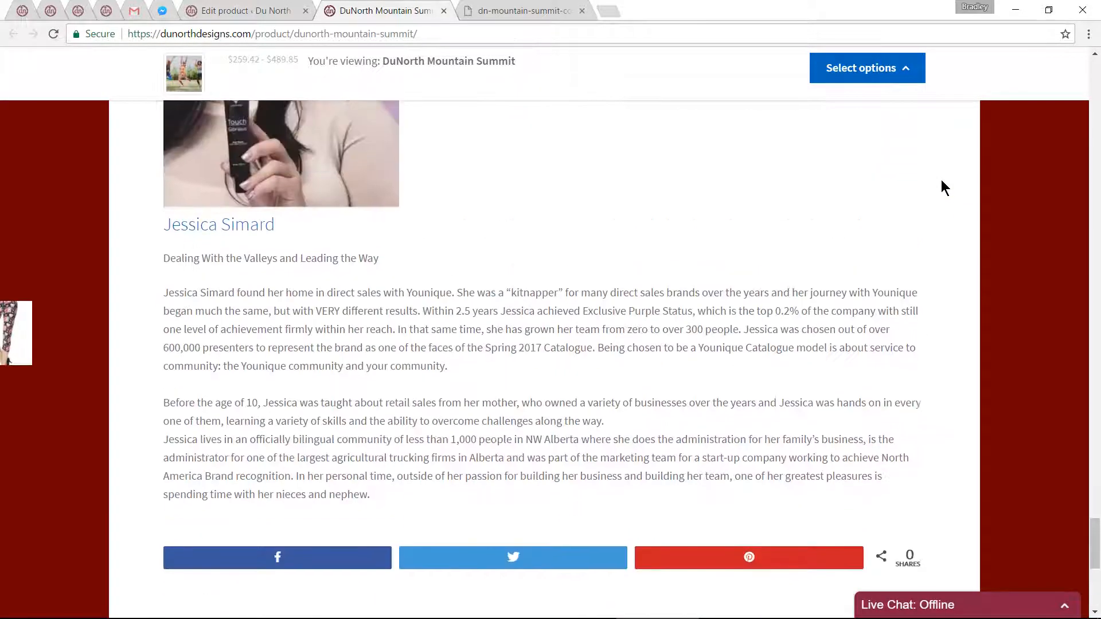
scroll(942, 180, "up", 5)
Jump from the speaker profiles back to the product's purchase options and examine the hotel choice and ticket form
left_click(890, 71)
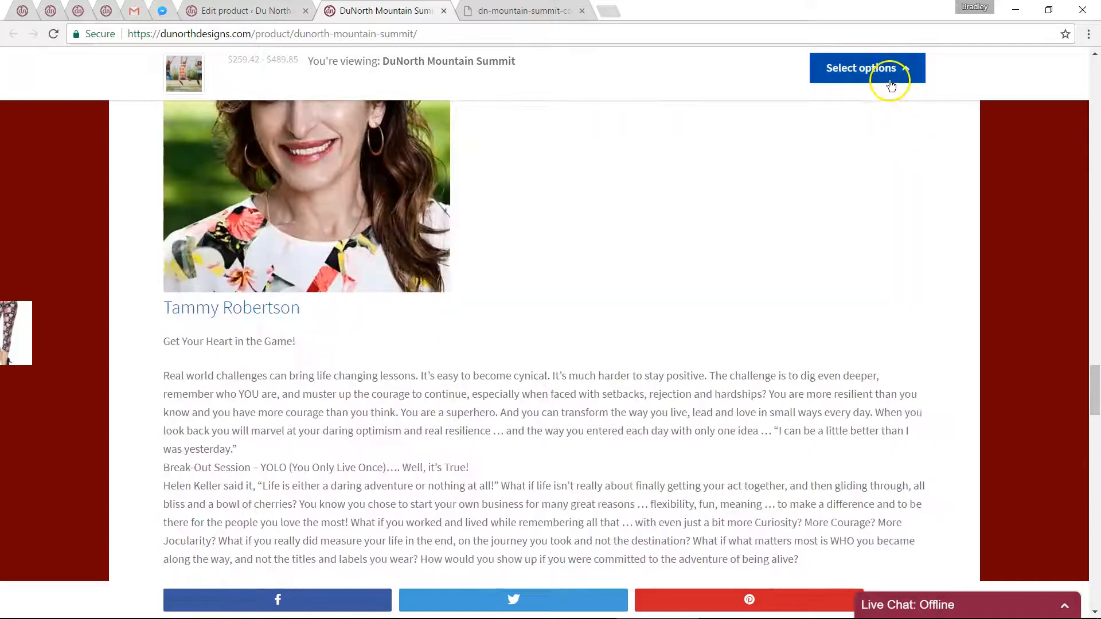
scroll(767, 241, "down", 9)
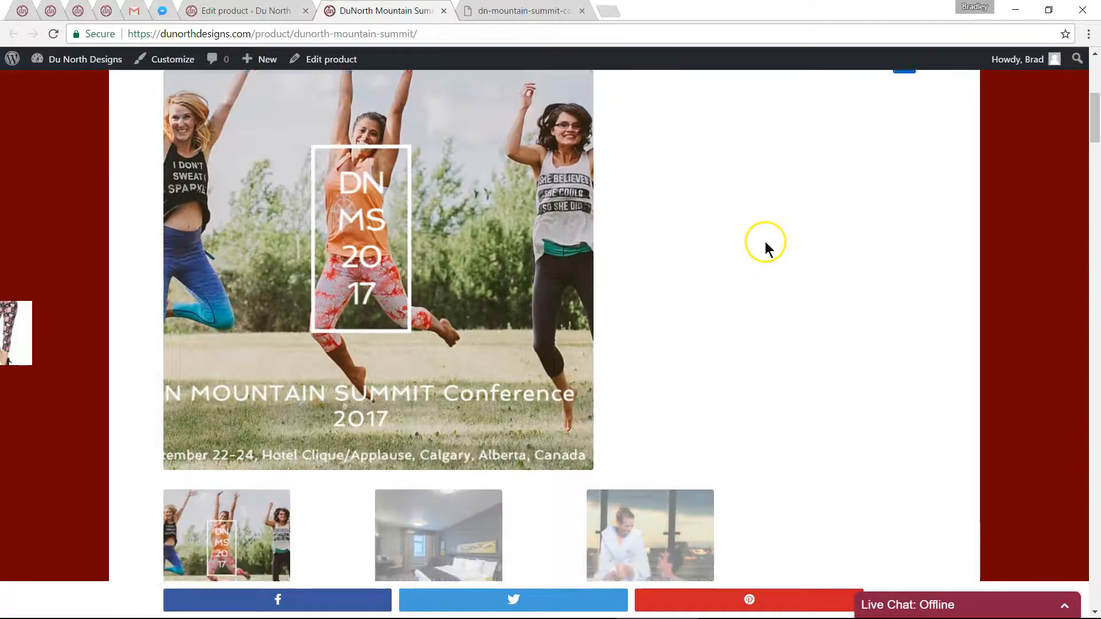
scroll(800, 232, "down", 2)
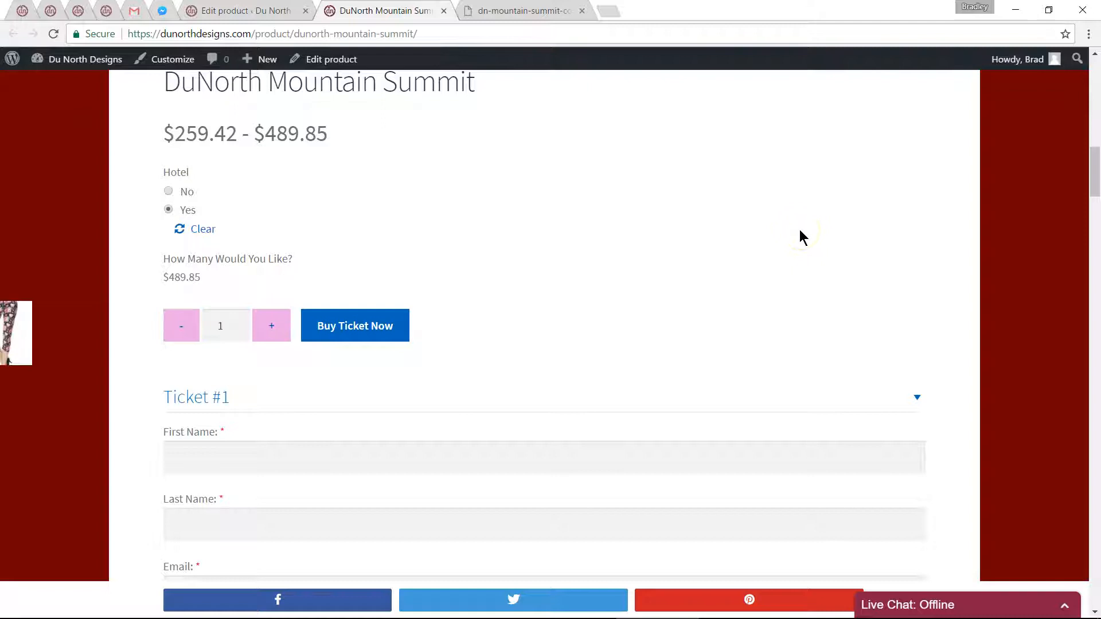
scroll(800, 235, "up", 1)
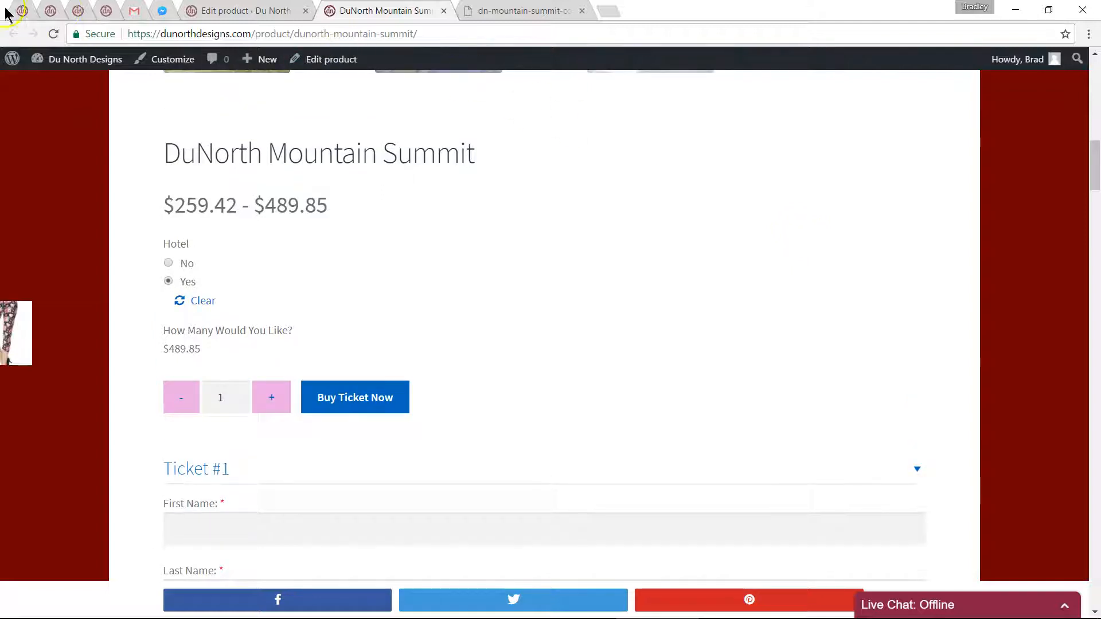
Look through the other open admin pages and review the staging site's list of active plugins
left_click(98, 16)
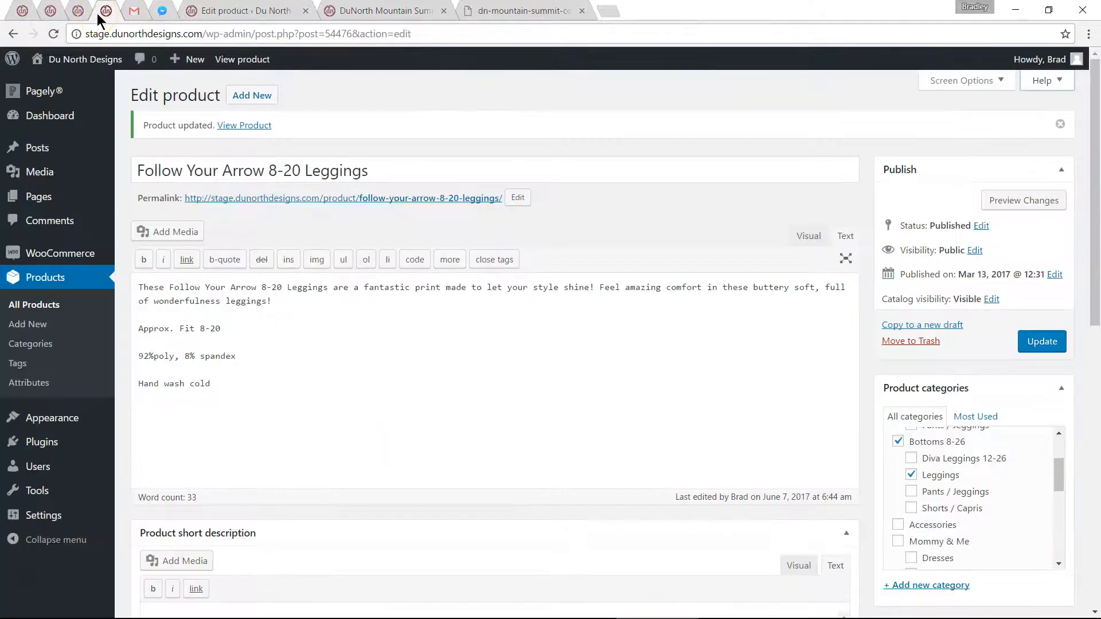
left_click(78, 16)
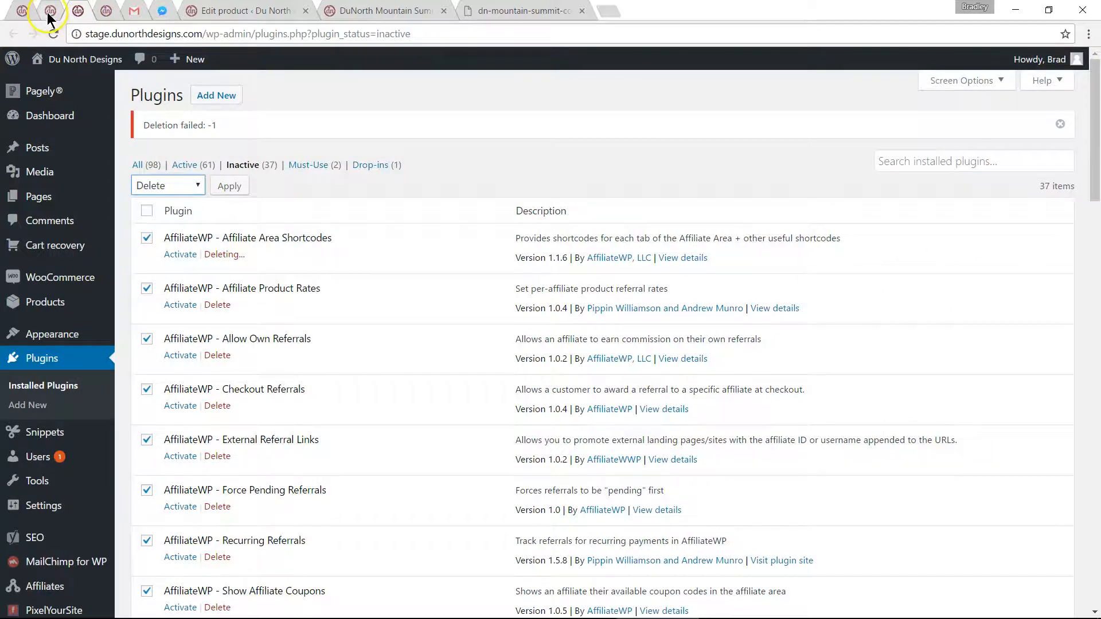
left_click(51, 12)
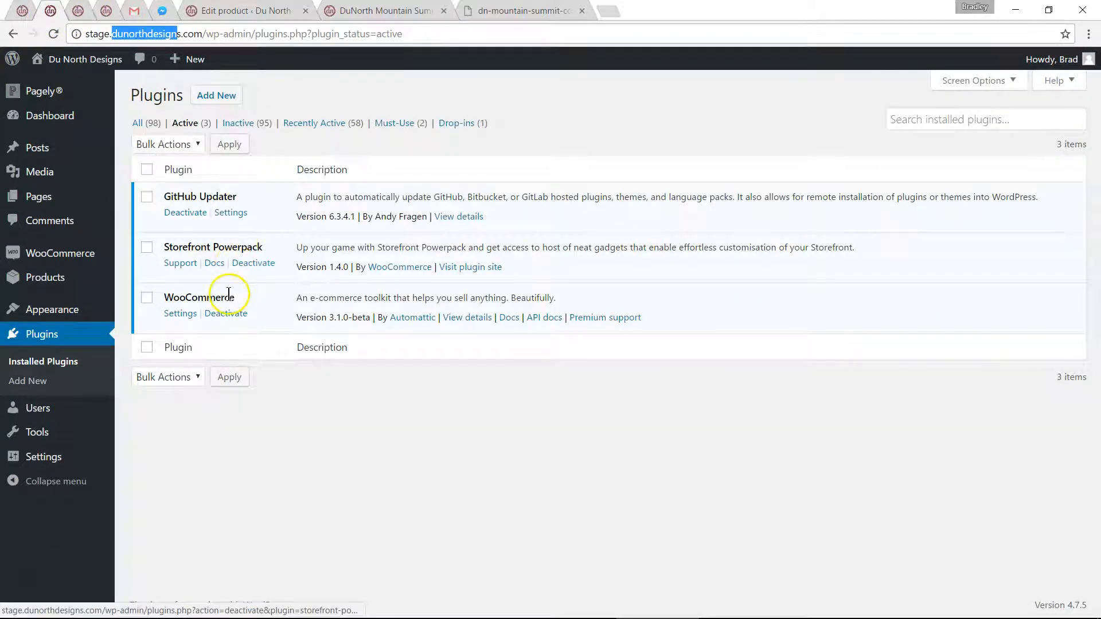
key("Tab")
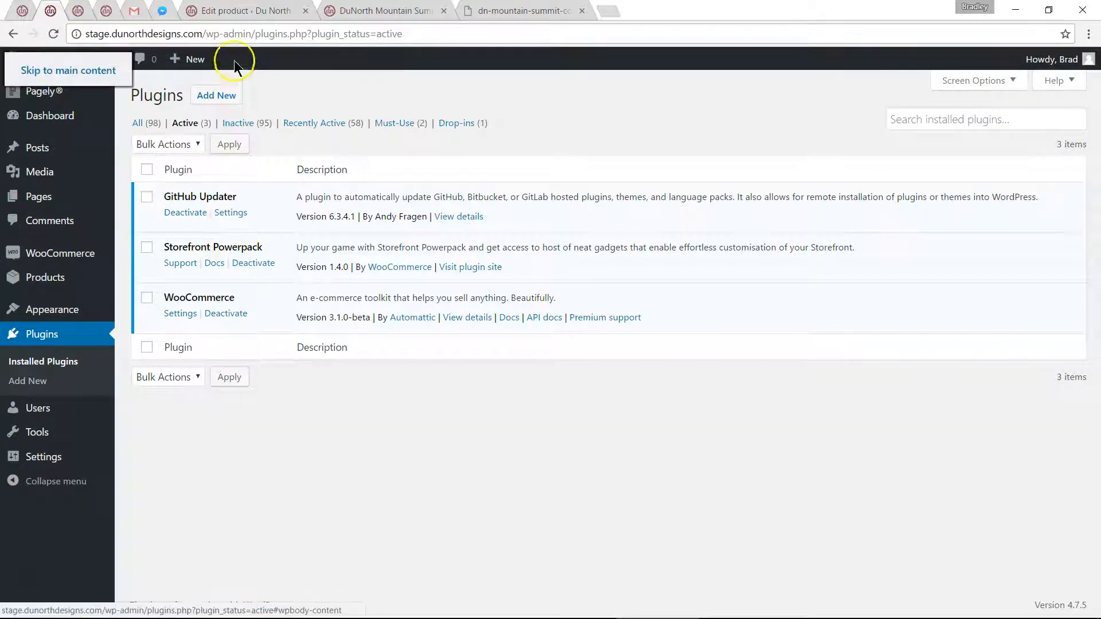
left_click(301, 71)
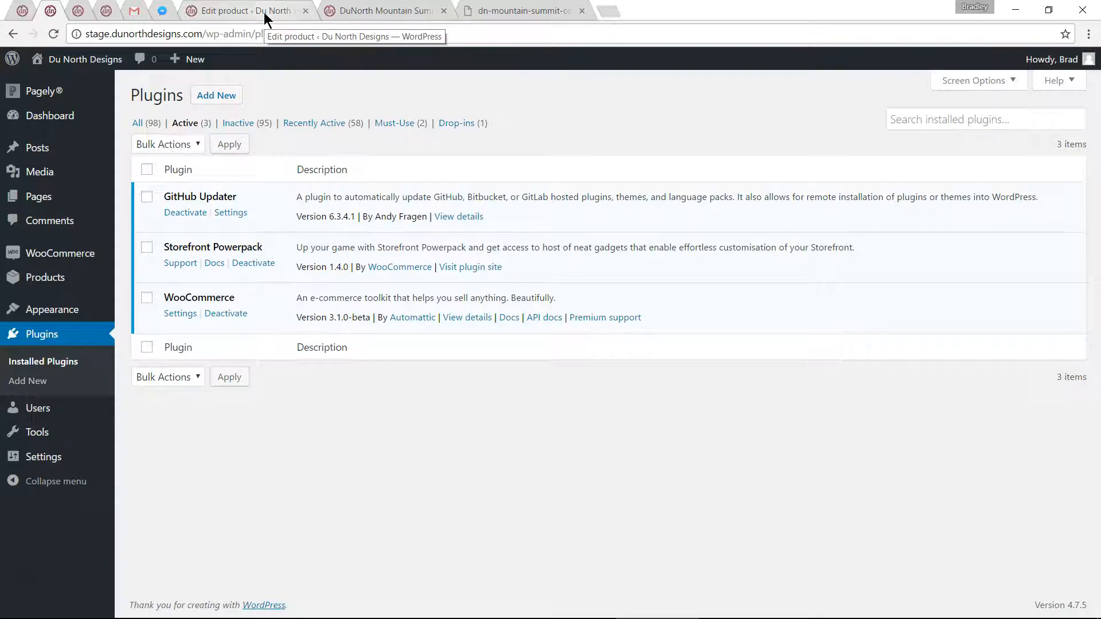
Compare the live Mountain Summit product's Storefront layout options with its public page, and return to the editor
left_click(264, 12)
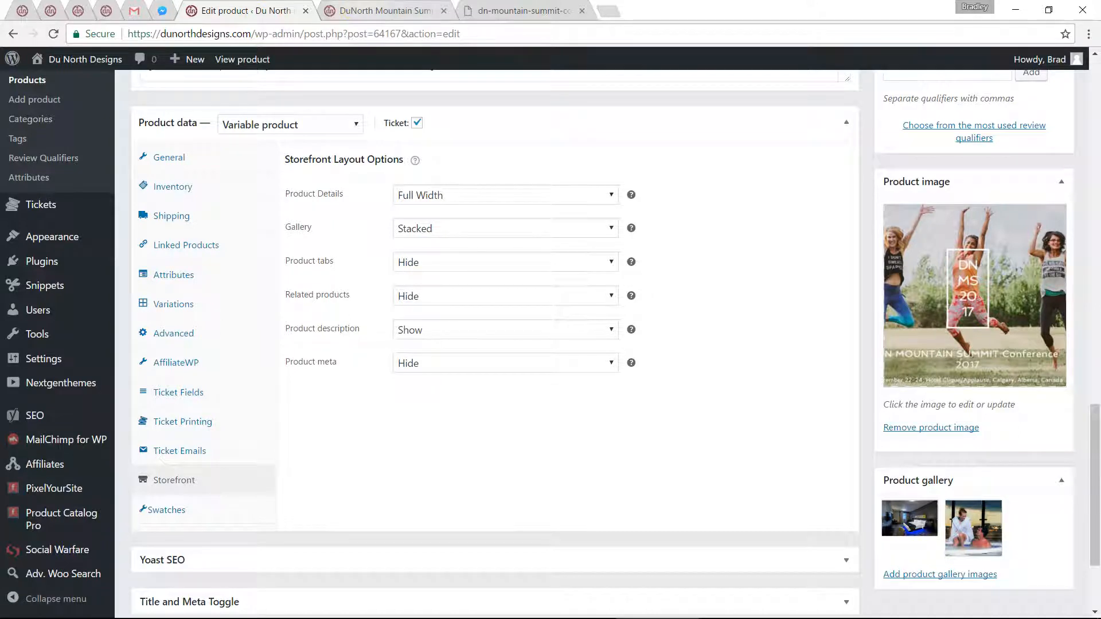
left_click(384, 11)
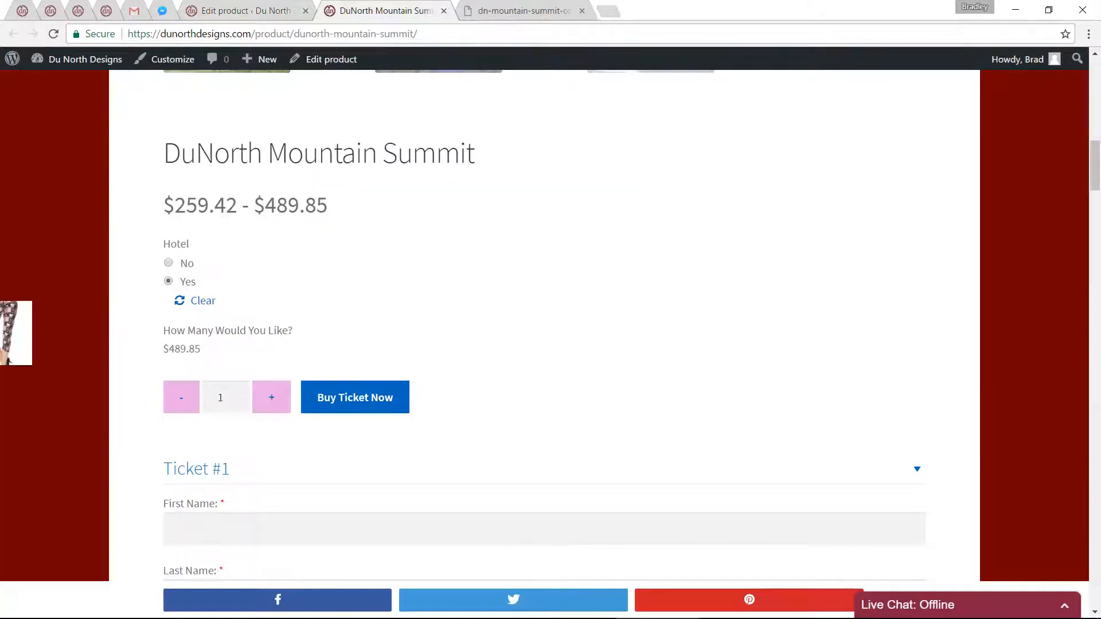
left_click(234, 17)
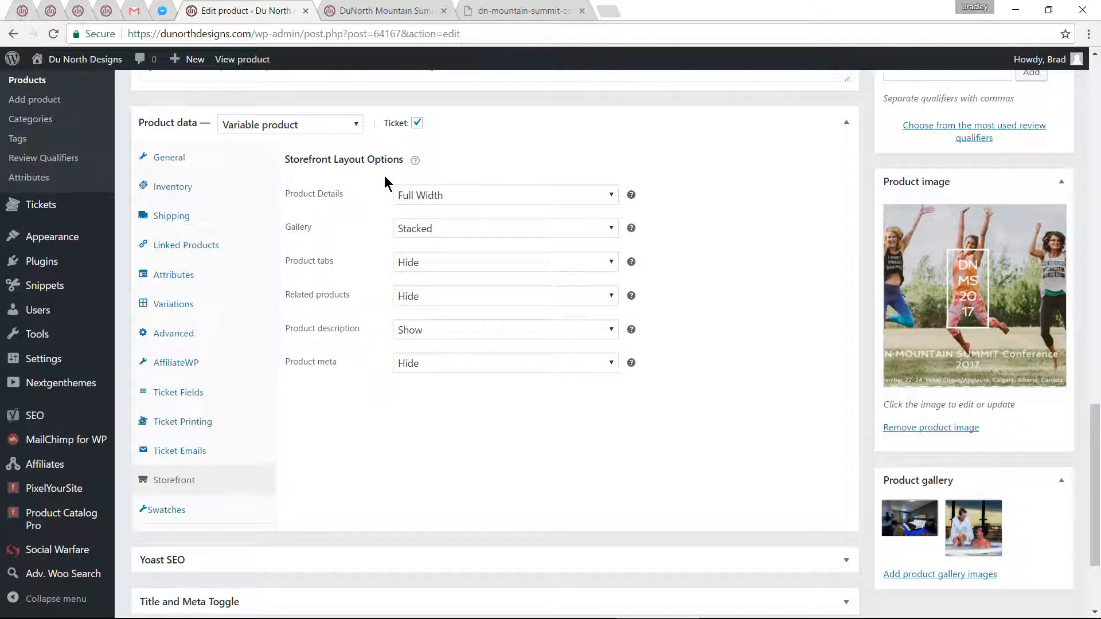
Set the Gallery layout option of the live Mountain Summit product to Hide and update the product
left_click(431, 225)
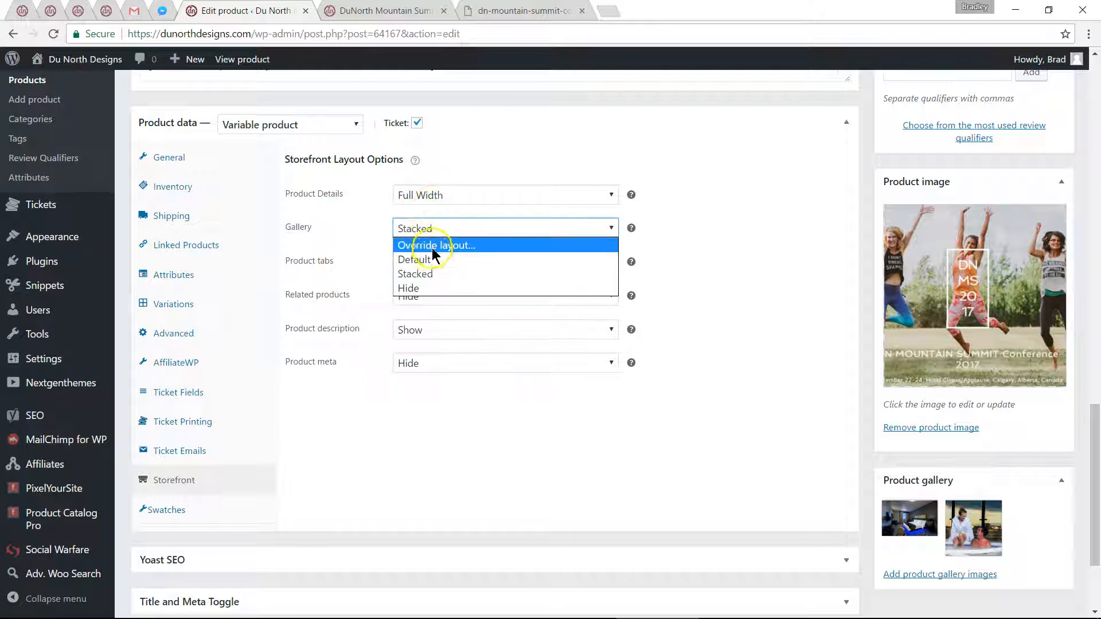
left_click(425, 288)
left_click(750, 263)
scroll(880, 284, "up", 15)
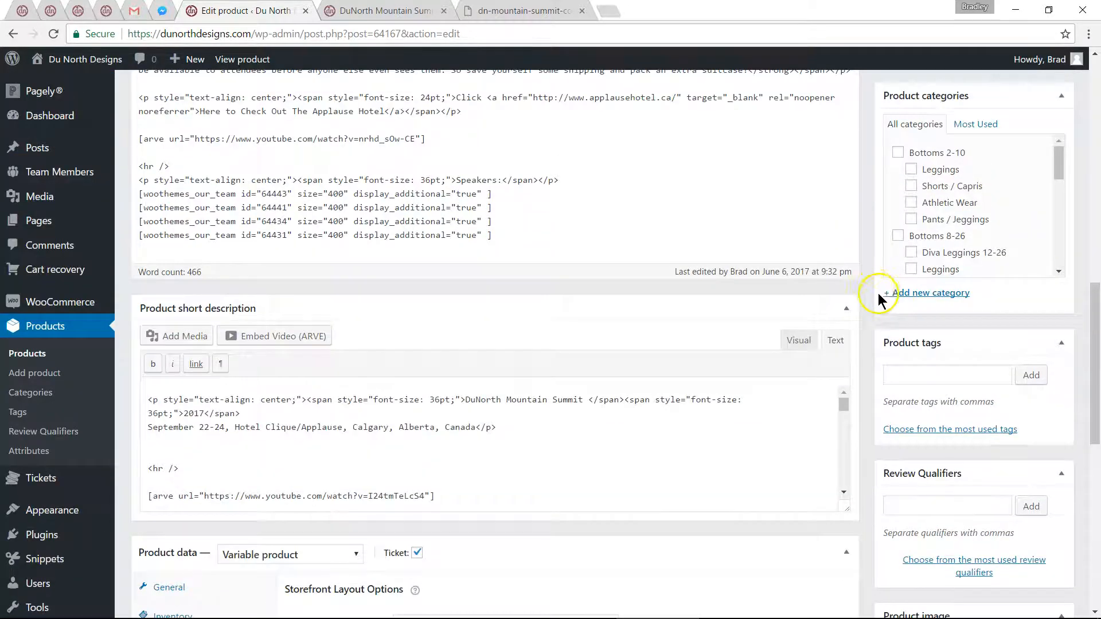
left_click(1042, 334)
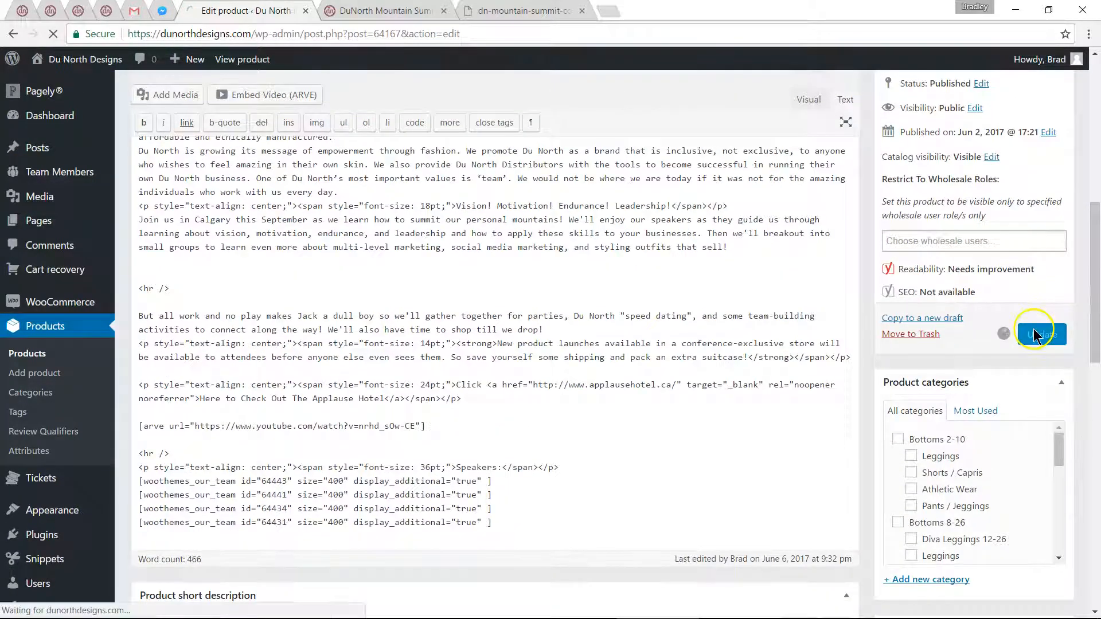
Reload the live DuNorth Mountain Summit product page and examine its gallery and ticket form
left_click(415, 13)
right_click(415, 14)
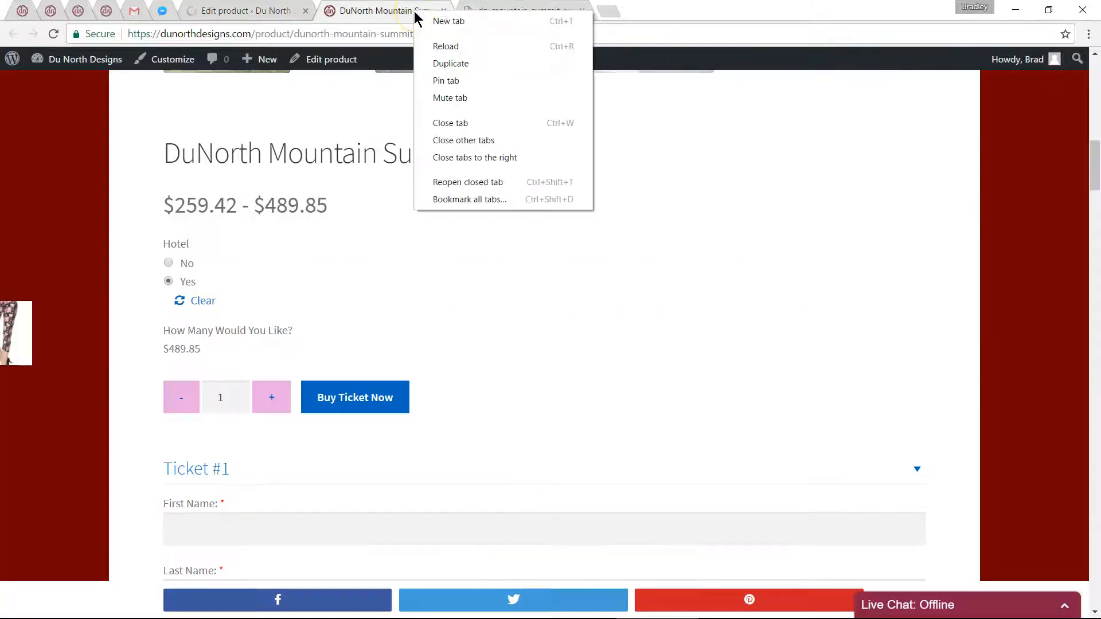
left_click(434, 47)
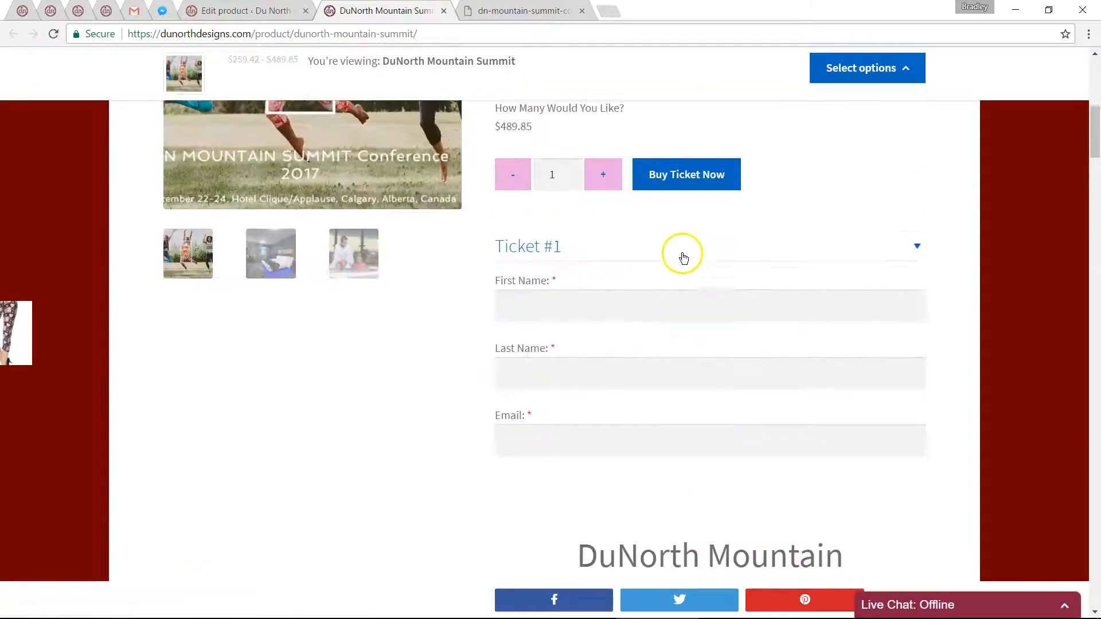
scroll(681, 253, "down", 9)
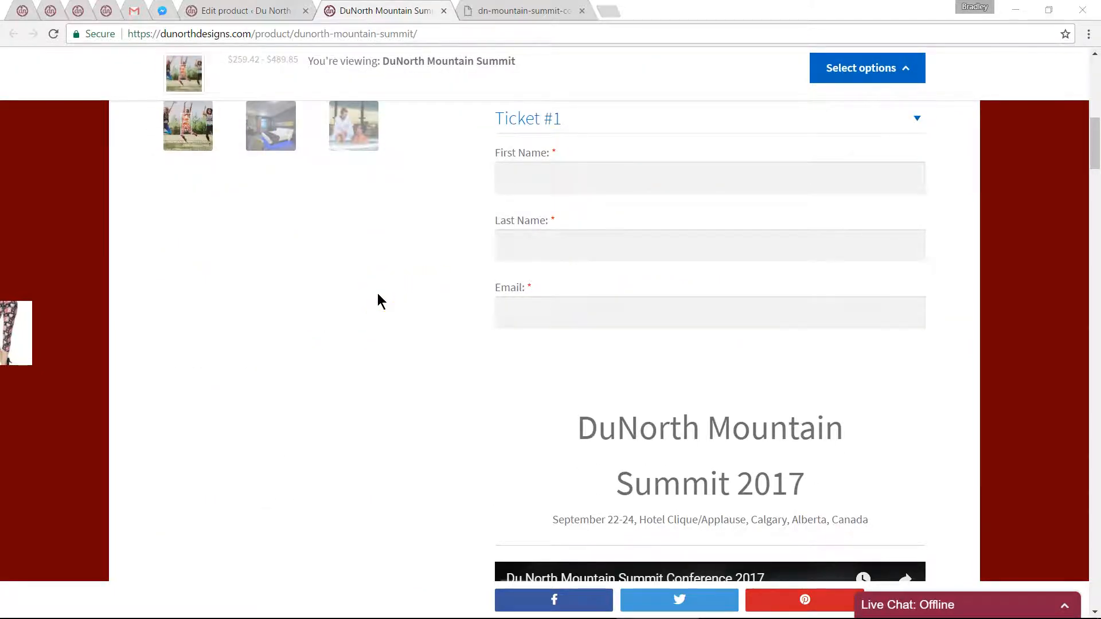
Look at the support ticket and the Mandrill demographics report in the other browser window, and return to the live product page
key("alt+Tab")
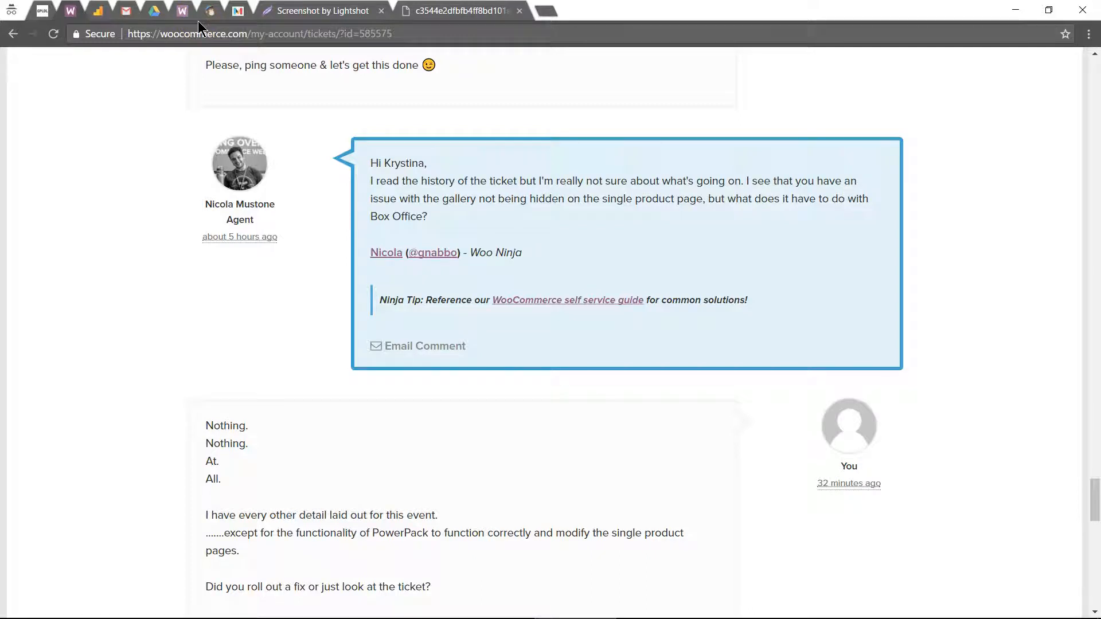
left_click(237, 13)
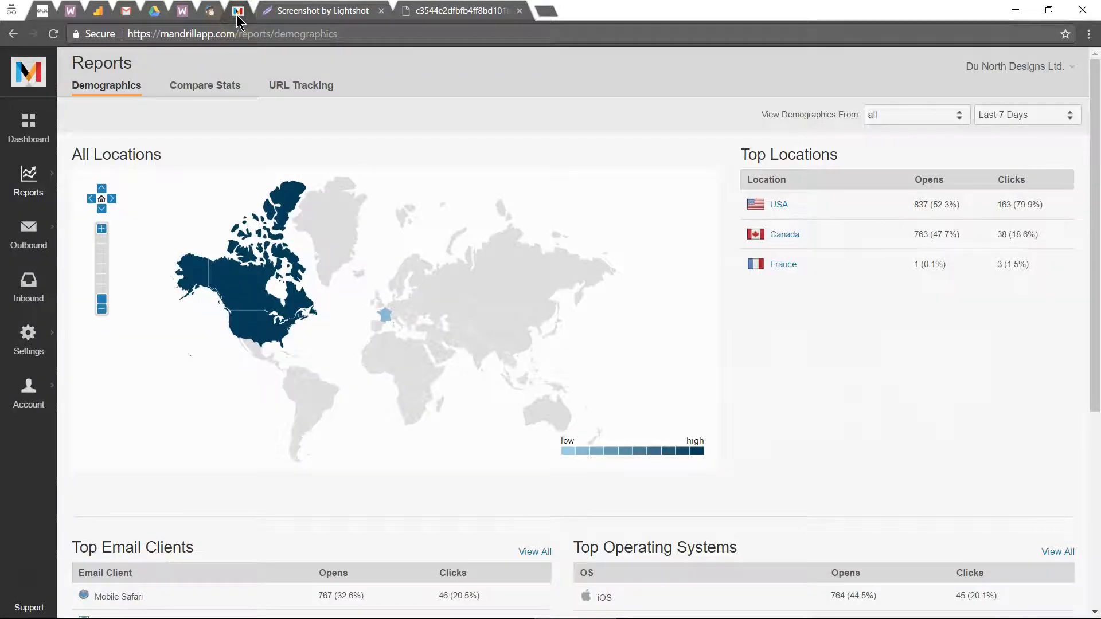
key("alt+Tab")
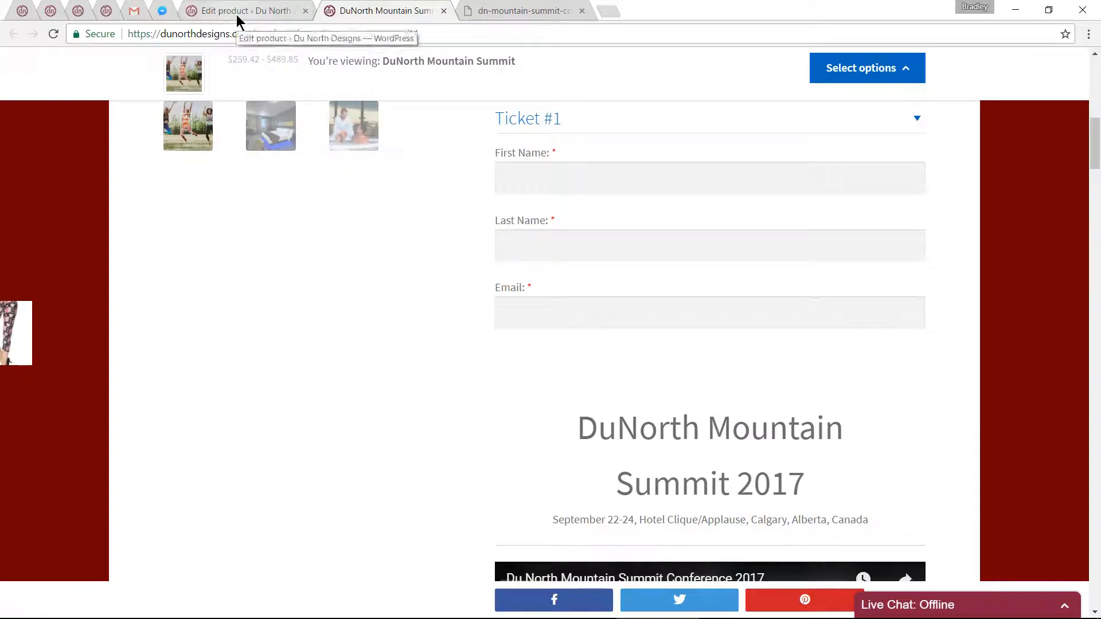
key("alt+Tab")
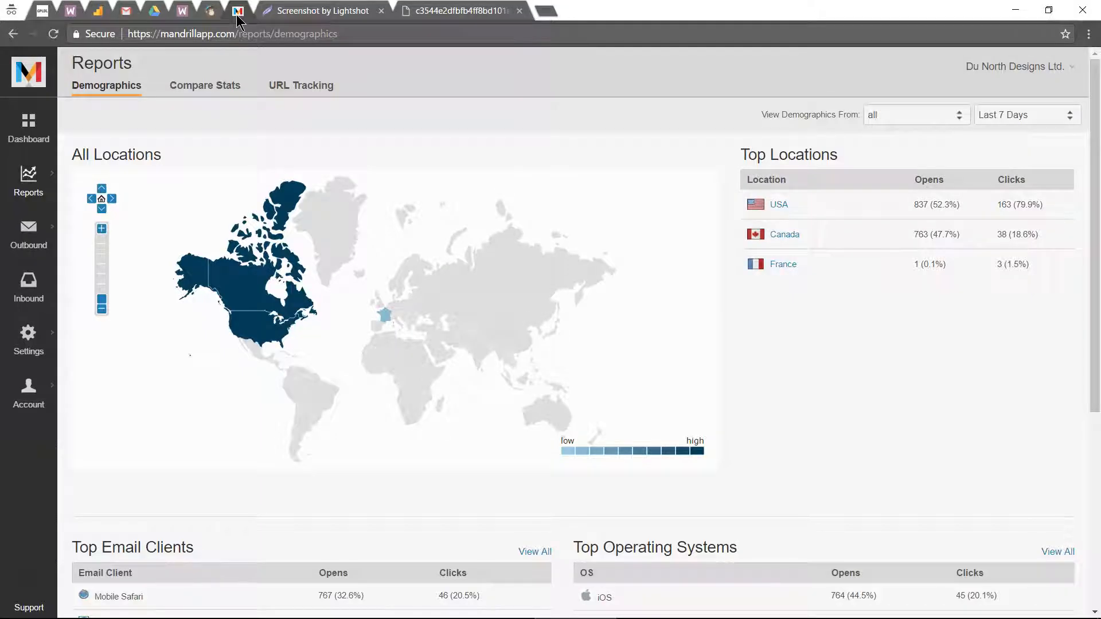
key("alt+Tab")
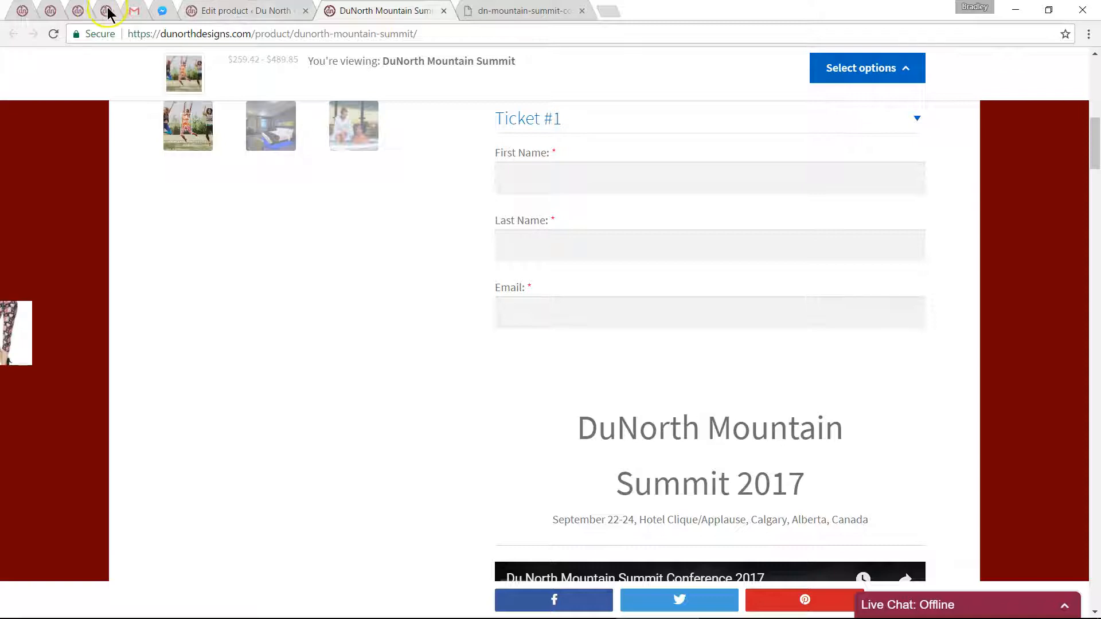
Open the Storefront Powerpack support link from the staging site's active plugins, and close the page it opens
left_click(50, 11)
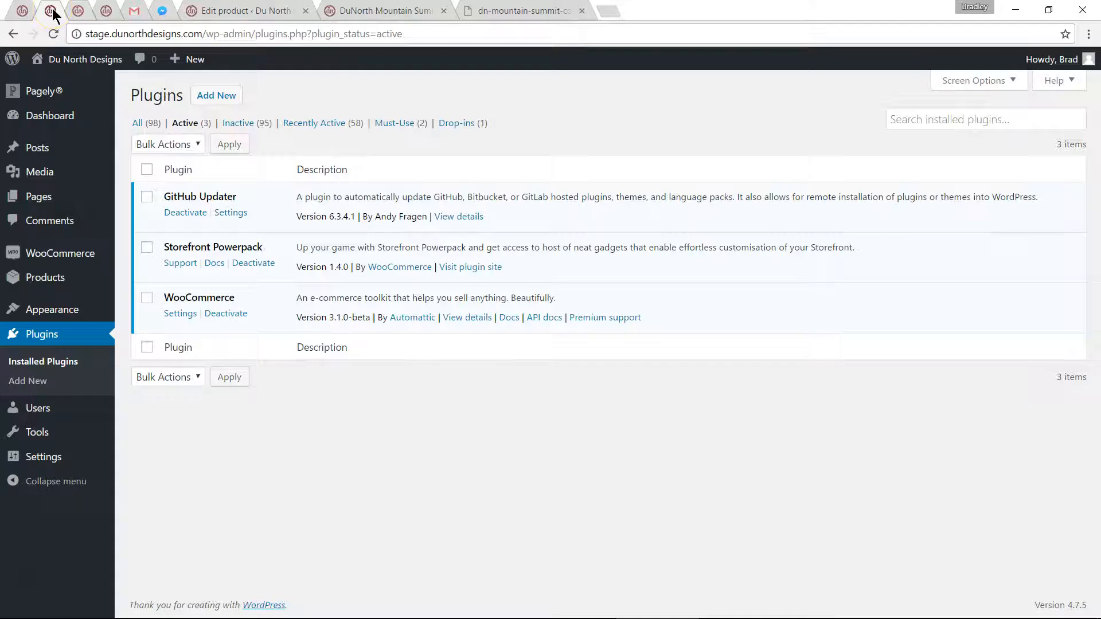
left_click(173, 267)
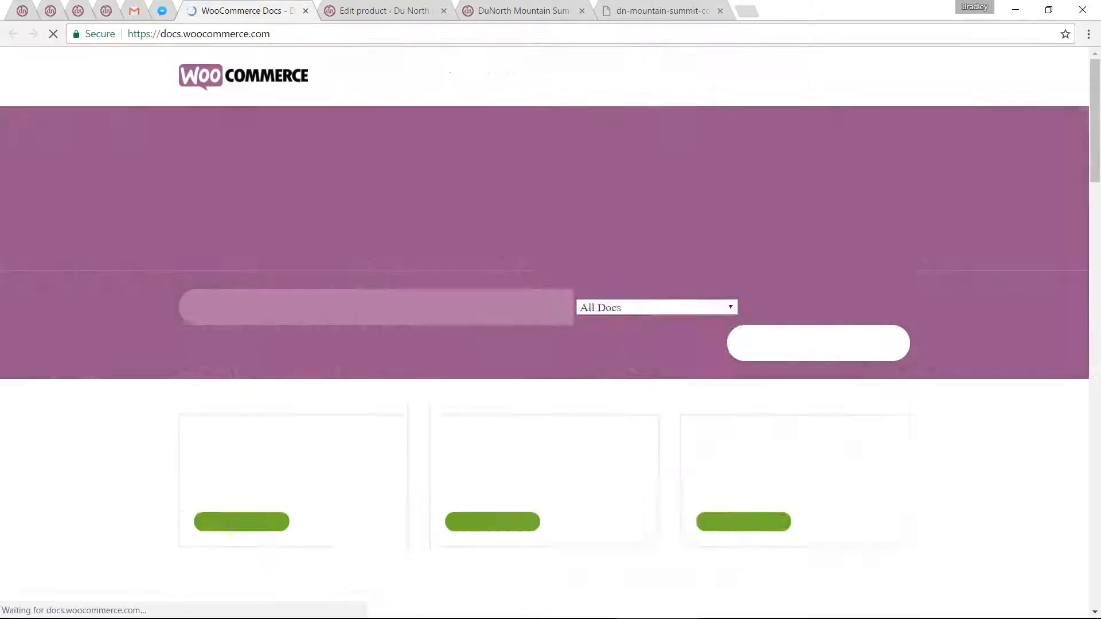
left_click(306, 11)
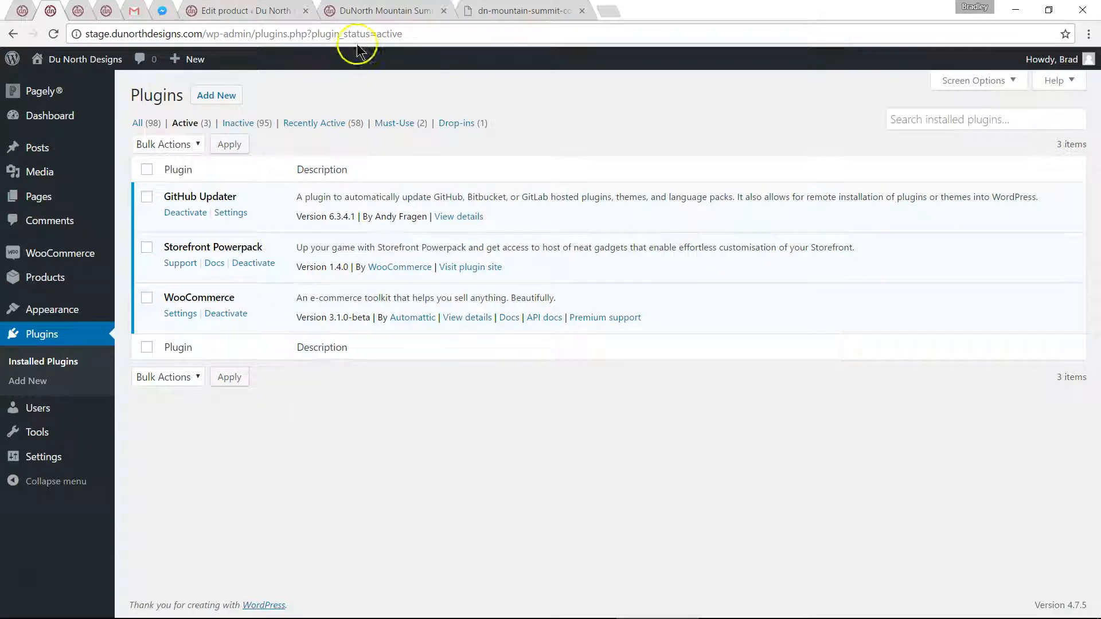
Review the ticket fields and the Storefront layout options in the live Mountain Summit product's editor
left_click(363, 13)
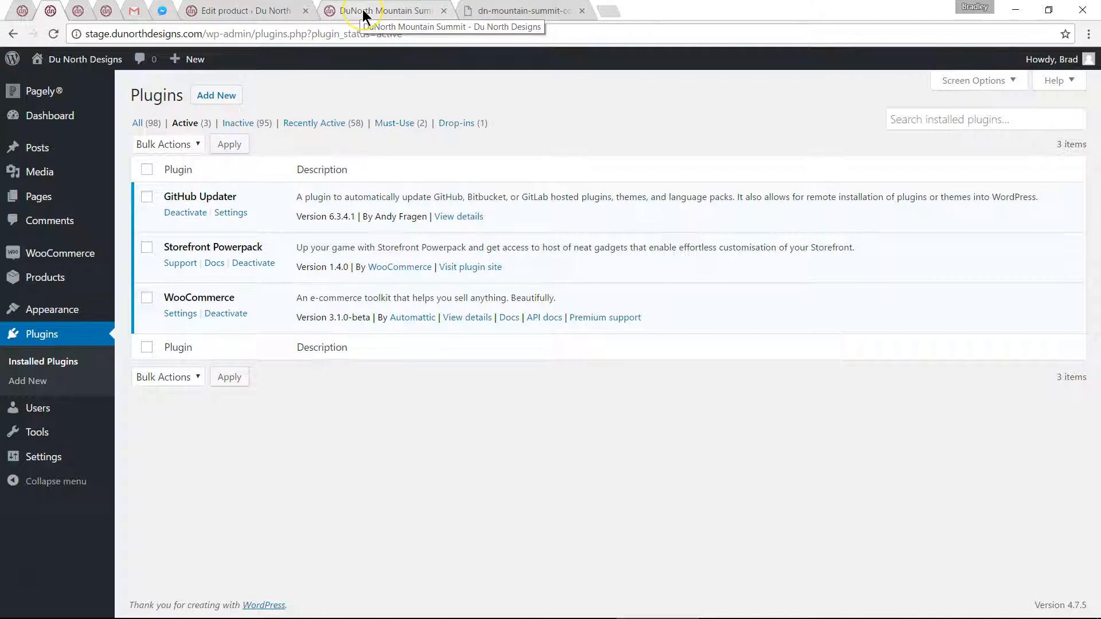
left_click(282, 13)
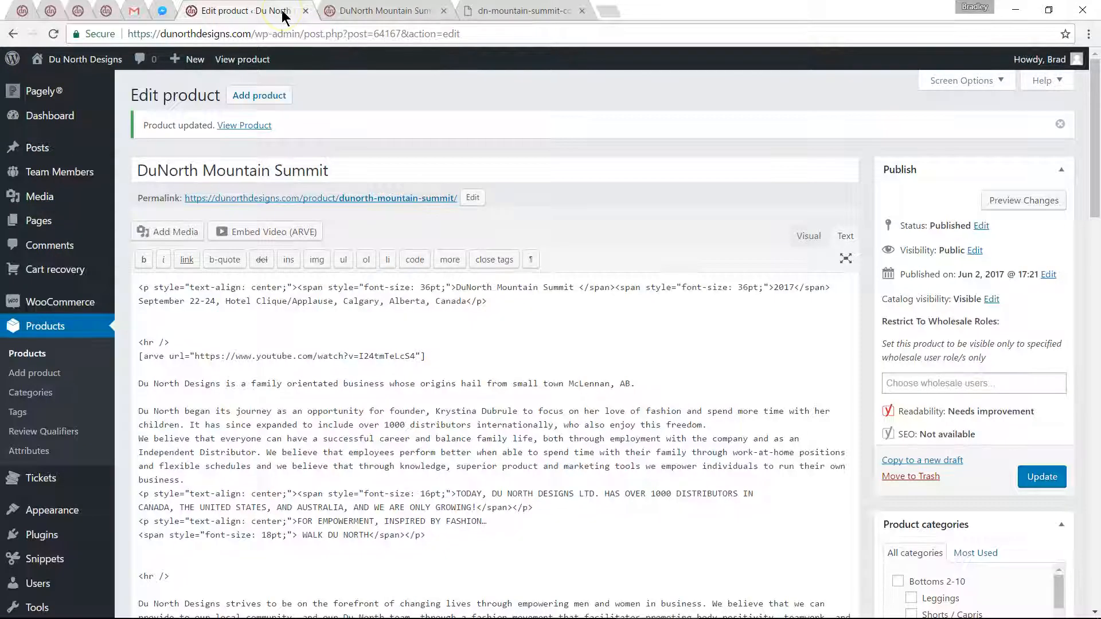
left_click(930, 328)
scroll(871, 226, "down", 15)
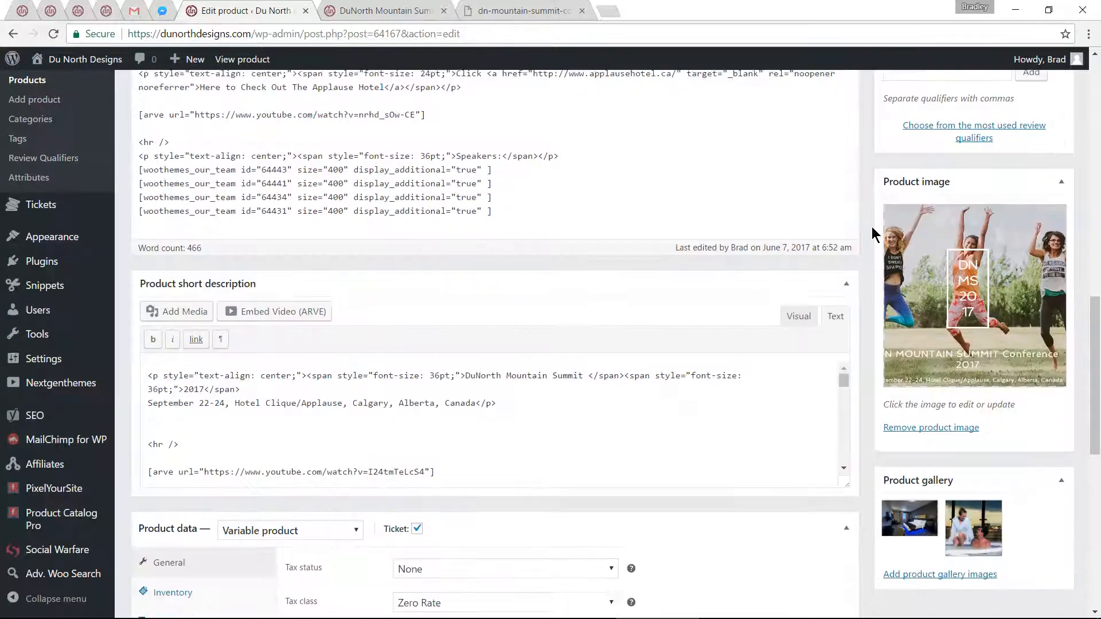
scroll(871, 226, "down", 6)
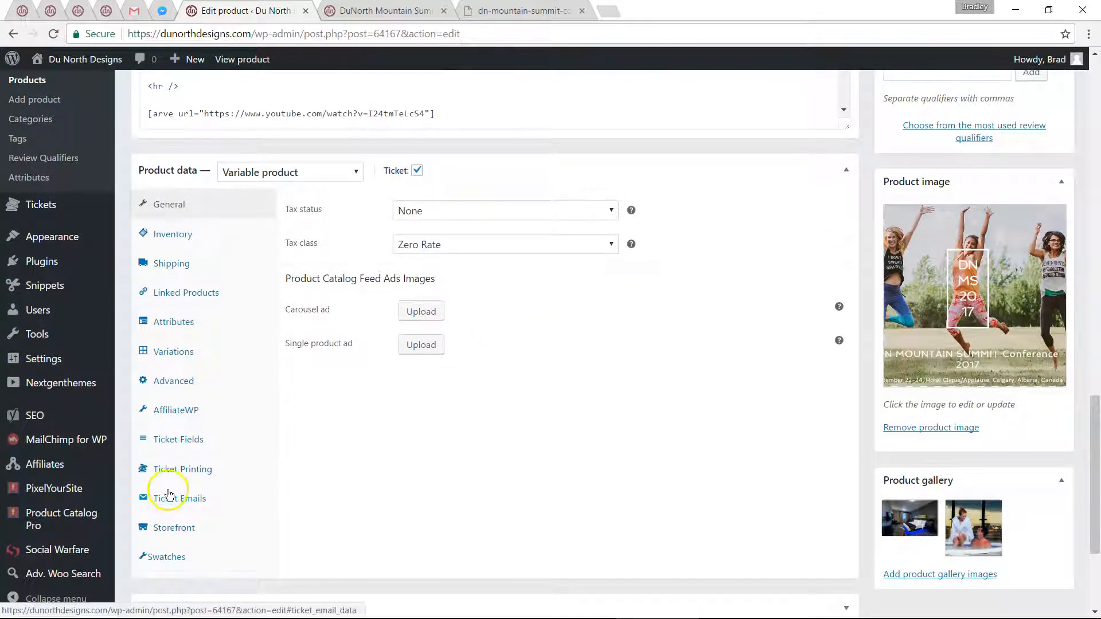
left_click(167, 440)
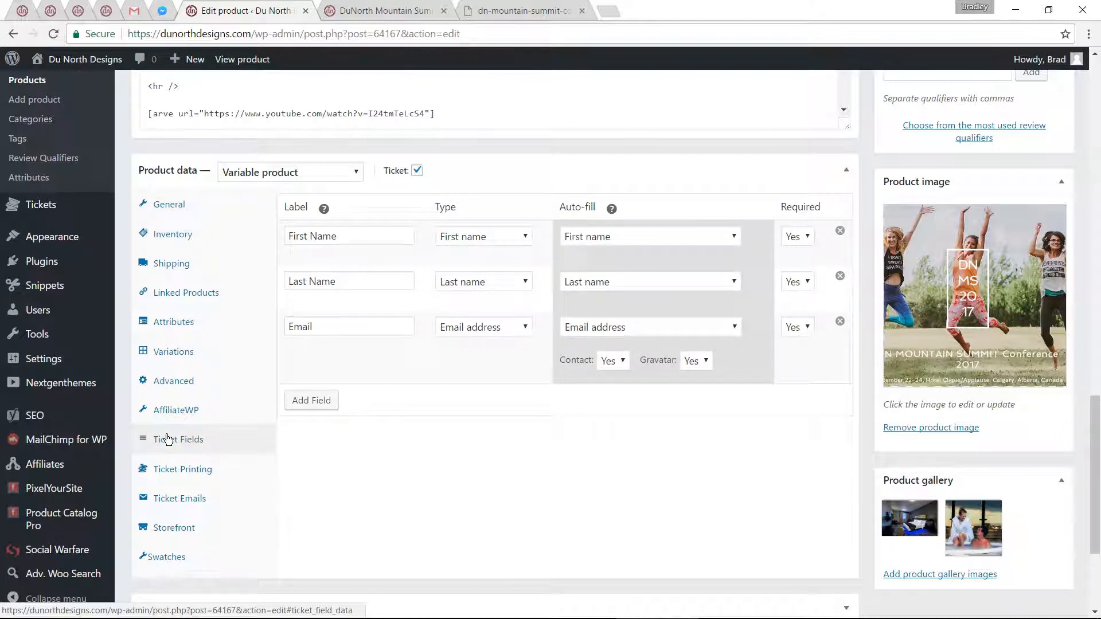
left_click(170, 432)
left_click(176, 536)
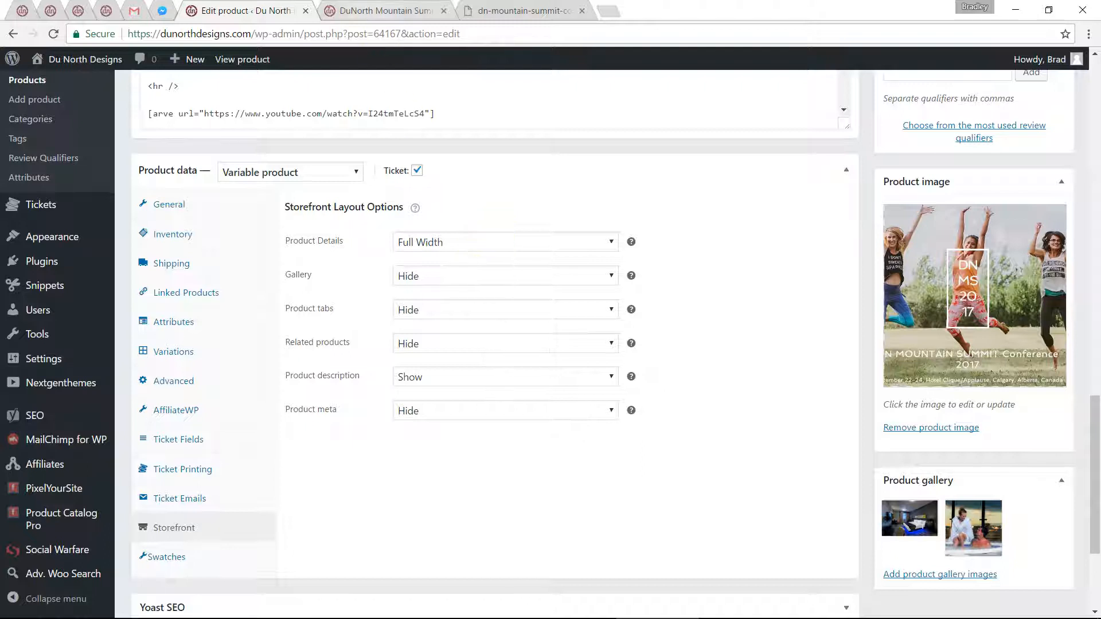
Check the live Mountain Summit public page from its header down to the gallery and ticket purchase options
key("ctrl+Tab")
scroll(387, 394, "up", 10)
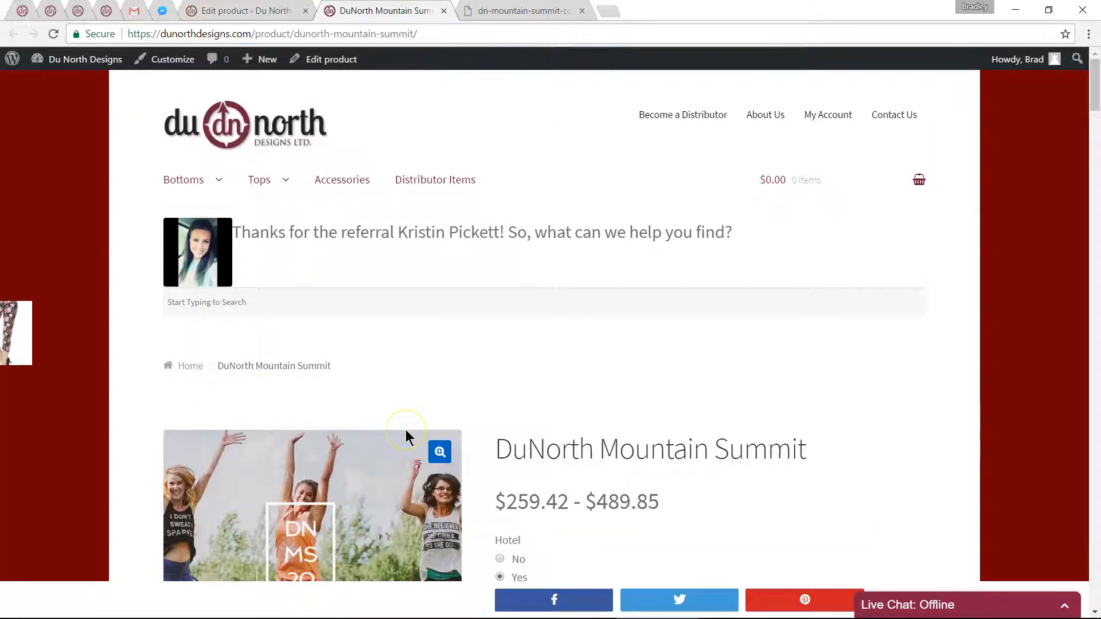
scroll(406, 437, "down", 3)
scroll(406, 437, "down", 4)
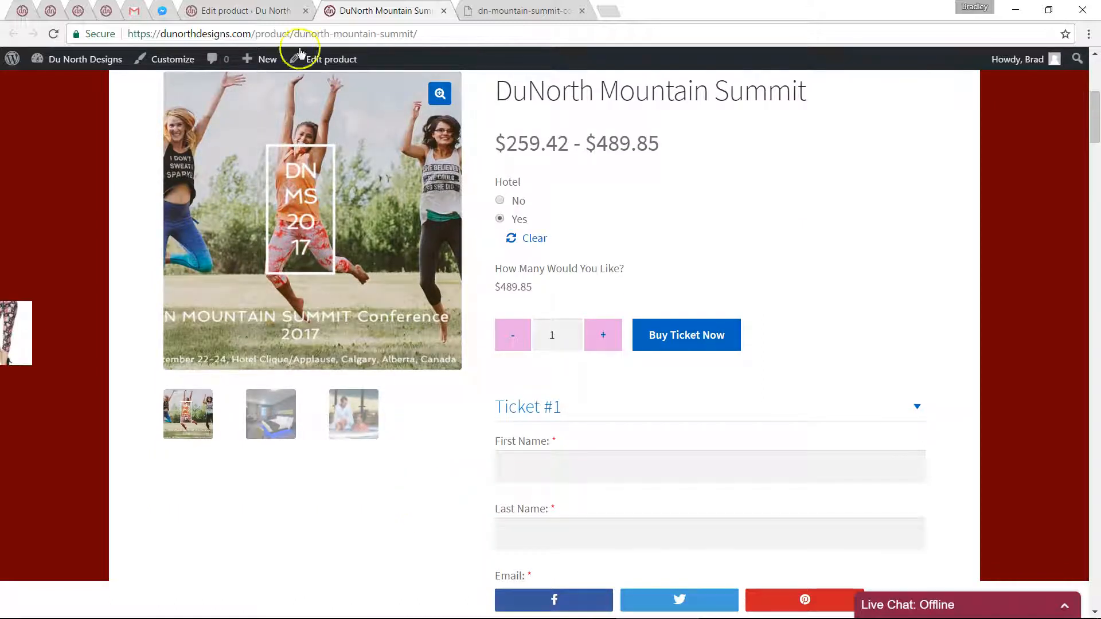
Return to the live product's editor and highlight the post ID in its web address
left_click(287, 12)
double_click(388, 34)
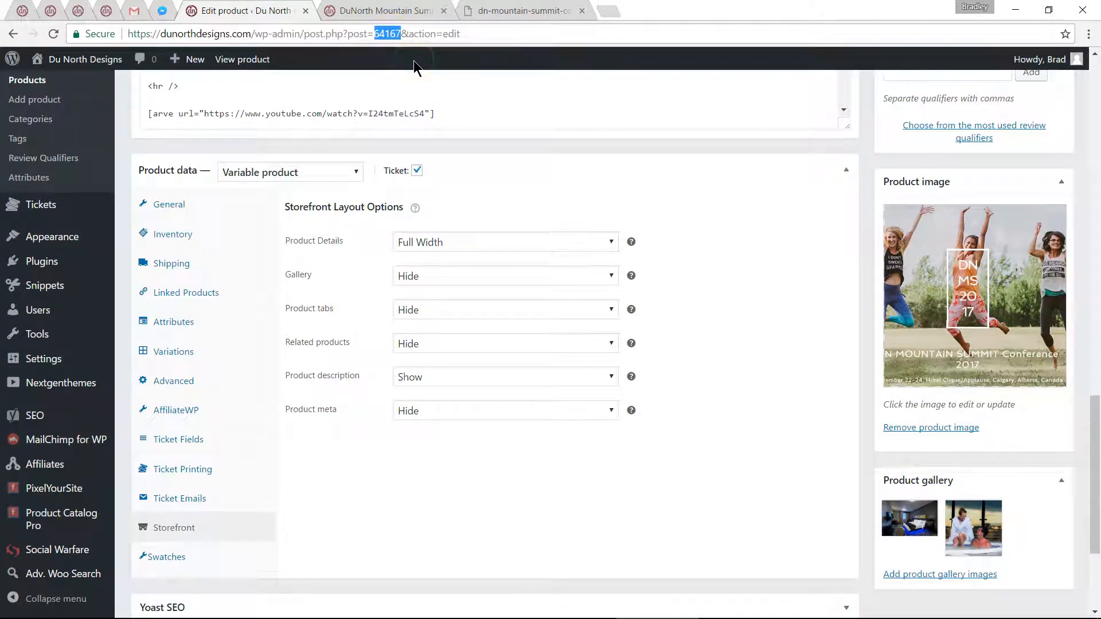
key("Tab")
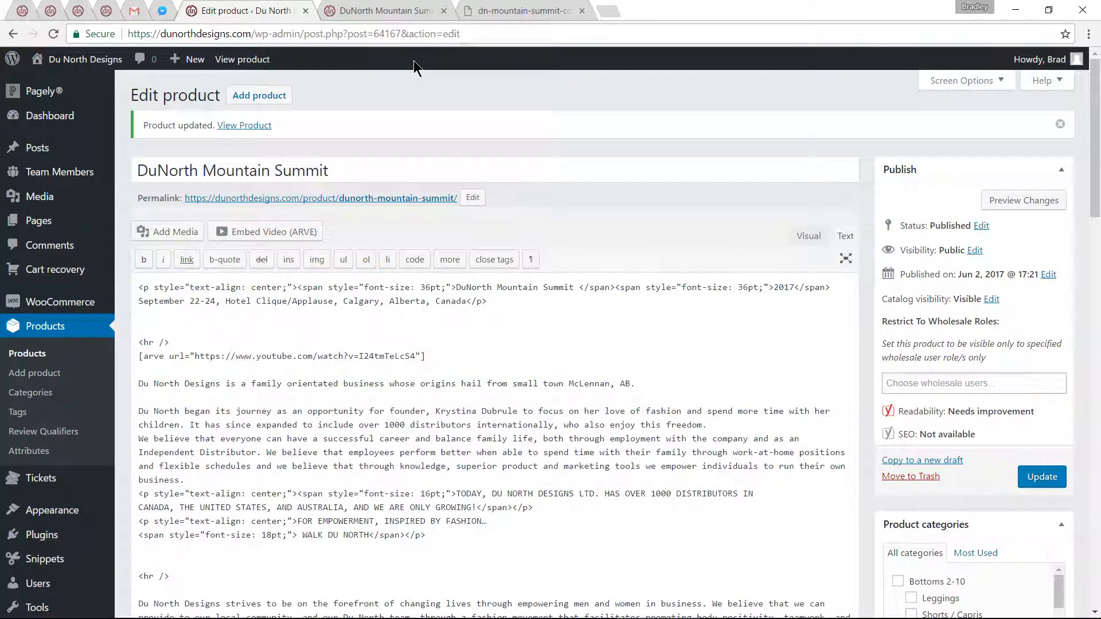
Review the staging site's active plugins and the Storefront layout options of the Follow Your Arrow 8-20 Leggings product
left_click(50, 11)
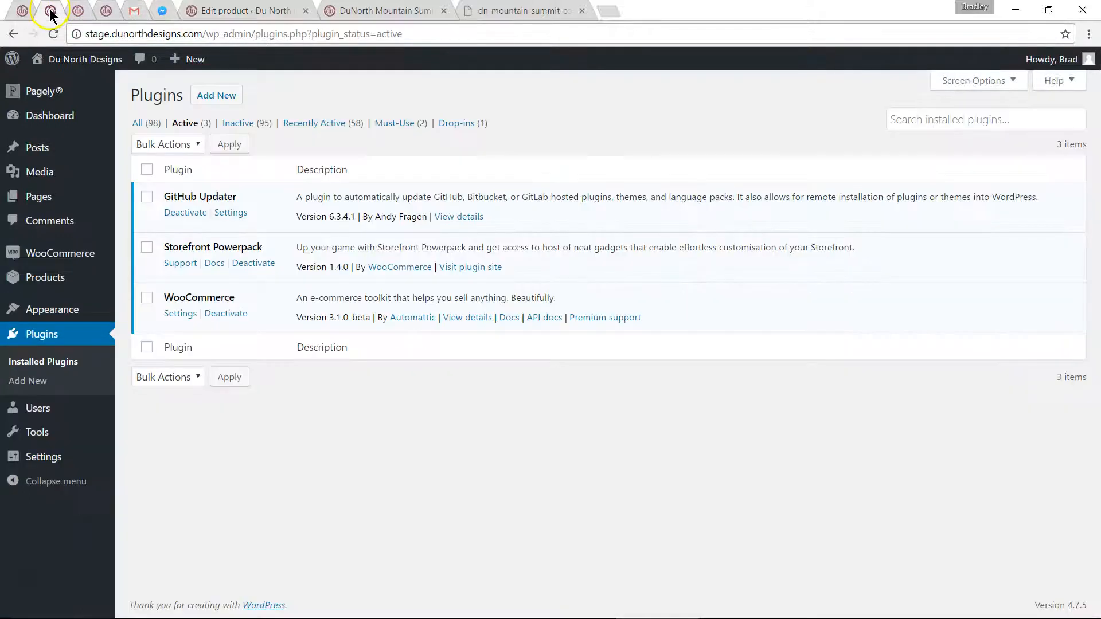
left_click(108, 13)
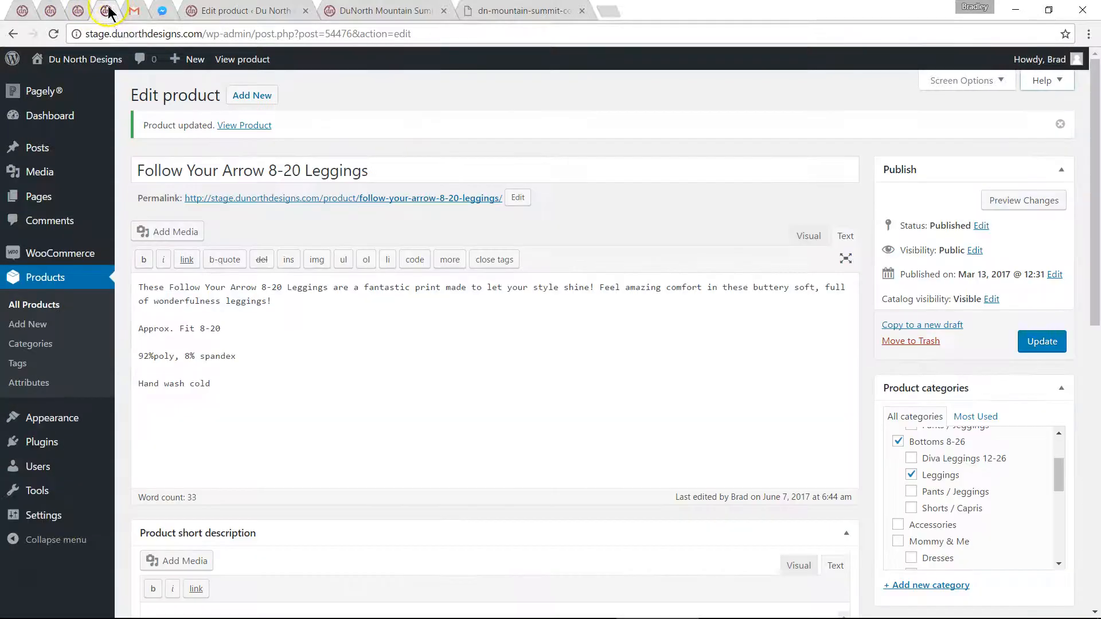
scroll(605, 241, "down", 4)
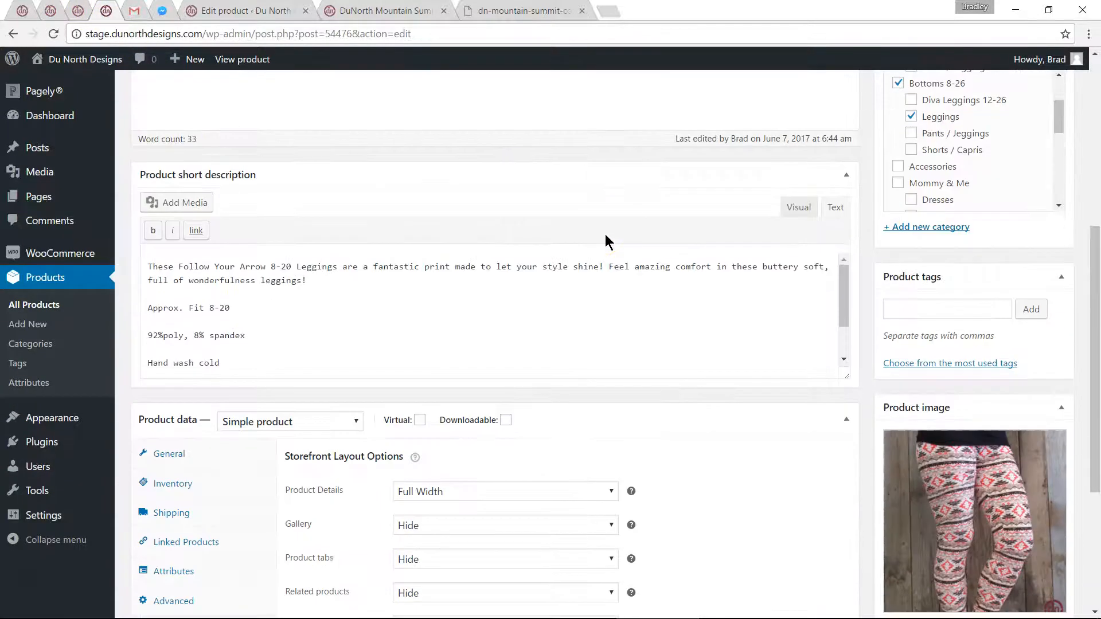
scroll(605, 240, "down", 3)
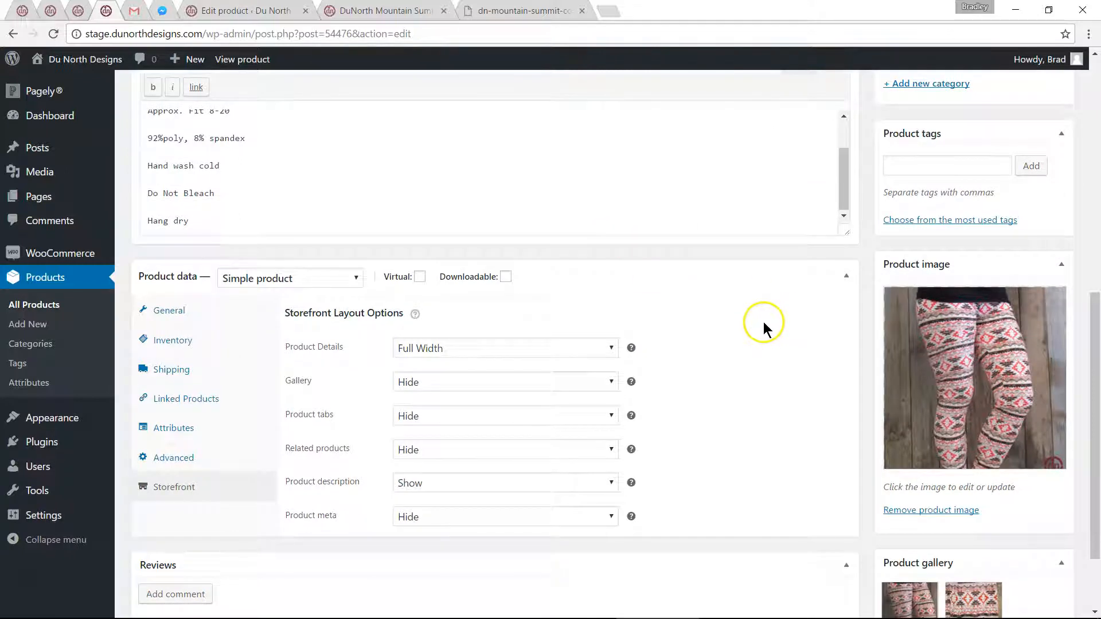
Switch to the WooCommerce support ticket and read the latest replies and the earlier message about the Box Office product
key("alt+Tab")
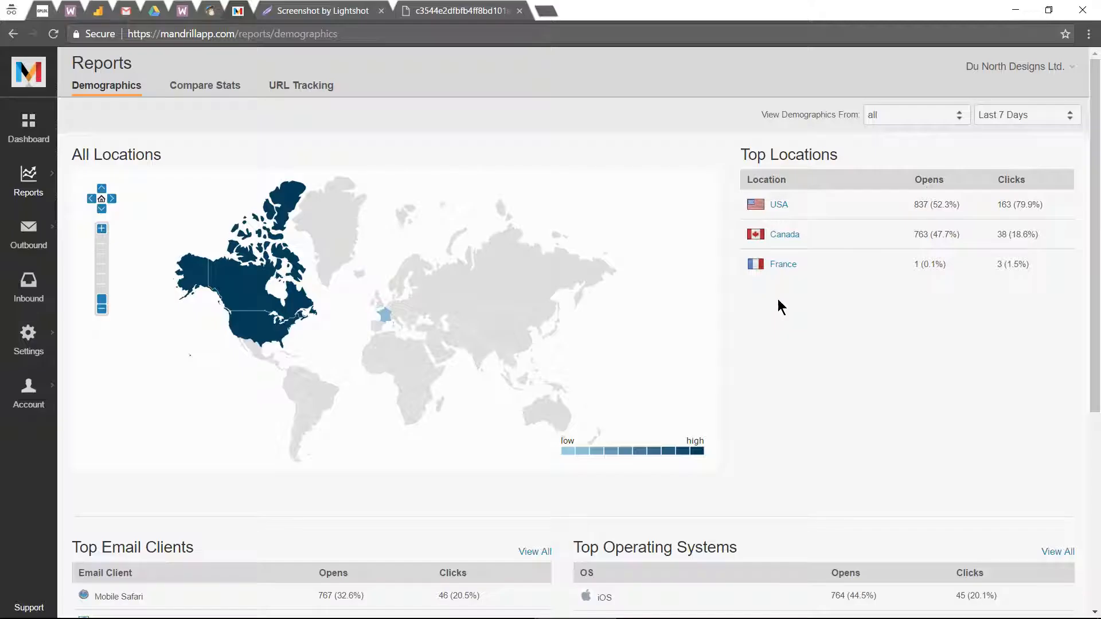
left_click(68, 8)
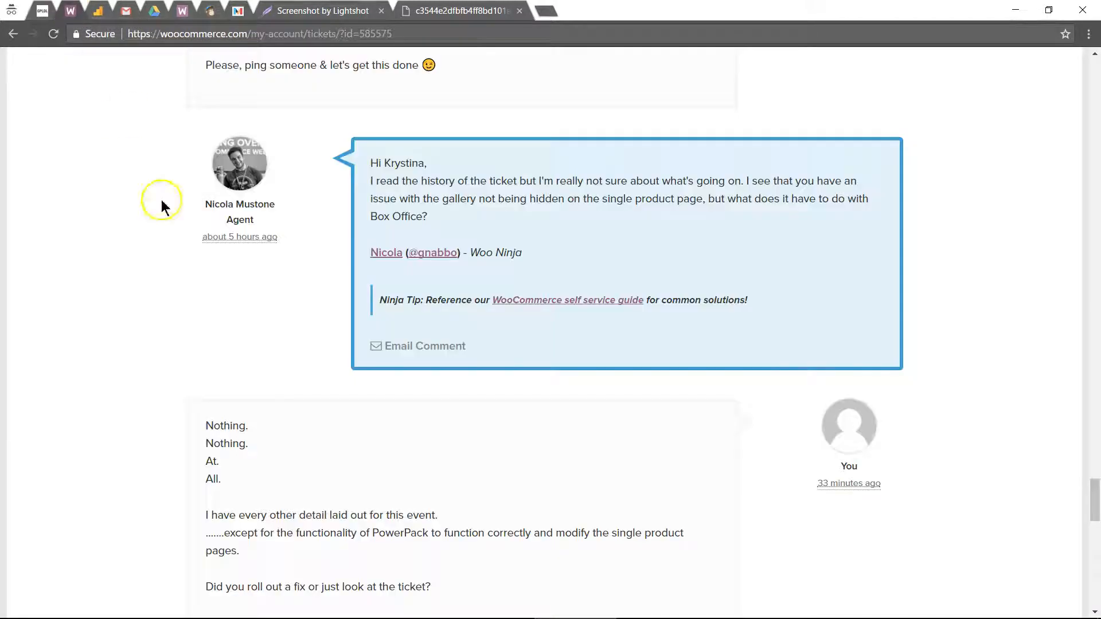
scroll(228, 433, "down", 6)
scroll(228, 433, "up", 5)
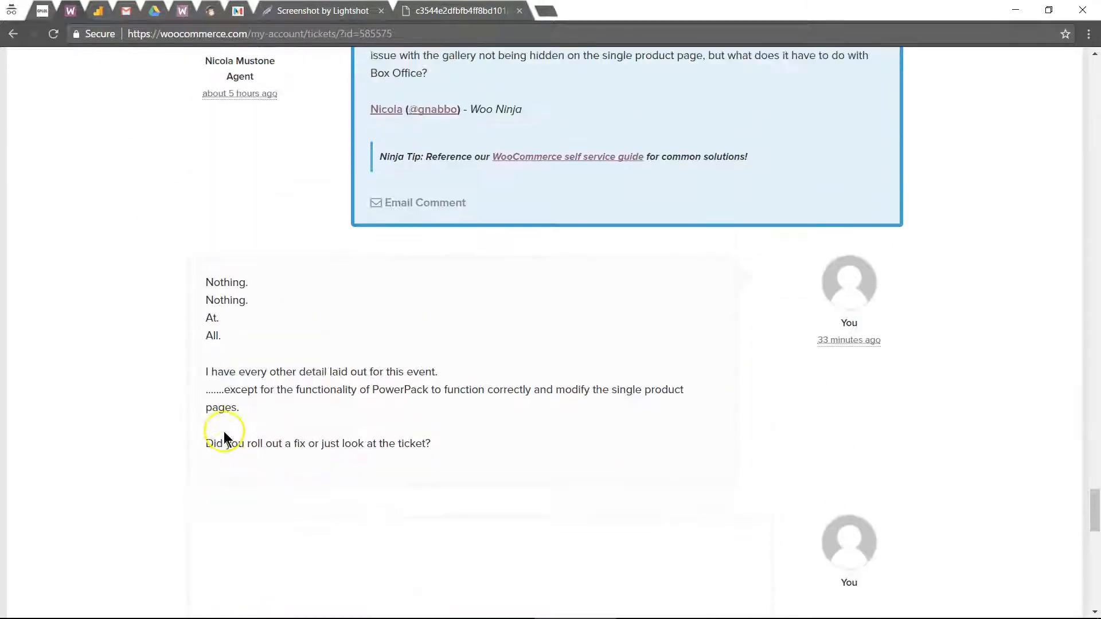
scroll(224, 433, "up", 6)
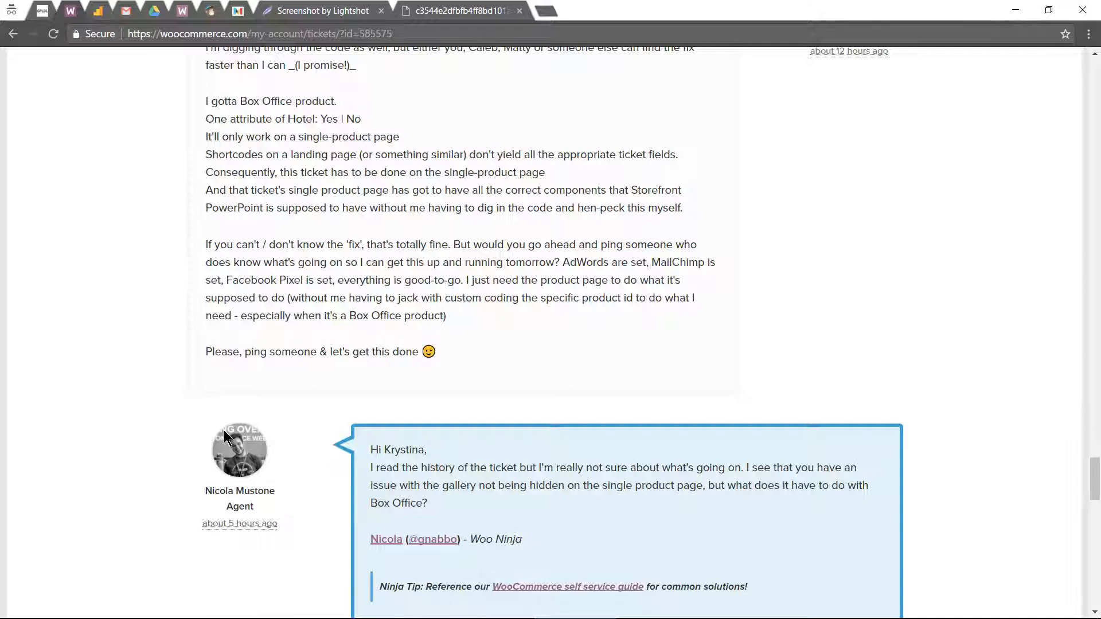
scroll(224, 430, "up", 3)
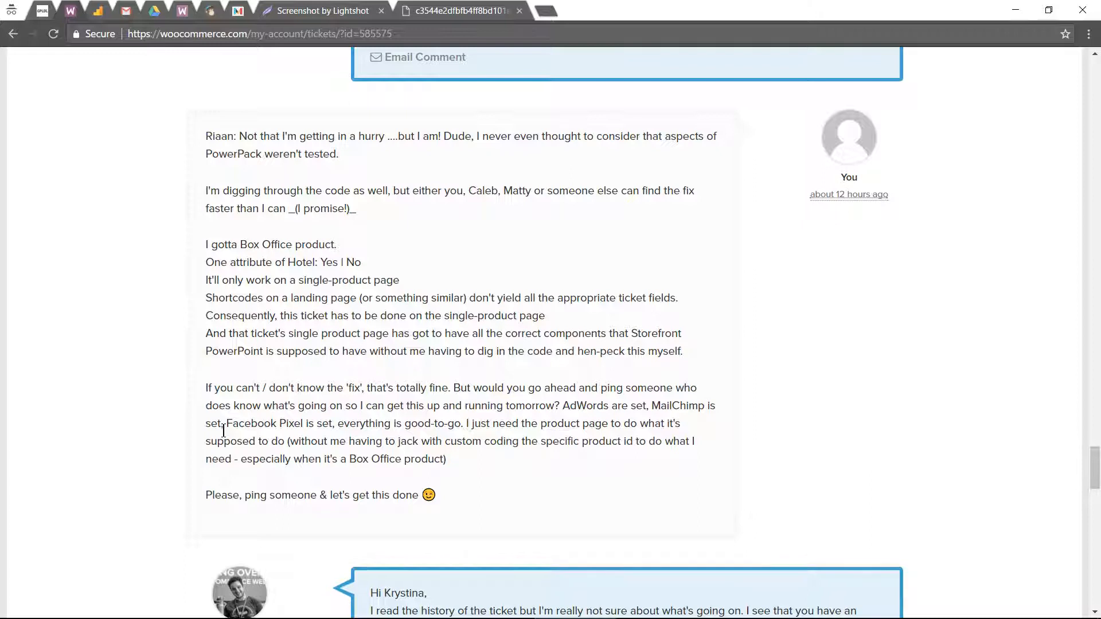
Recheck the staging leggings product's Storefront layout options and return to the support ticket
key("alt+Tab")
key("Tab")
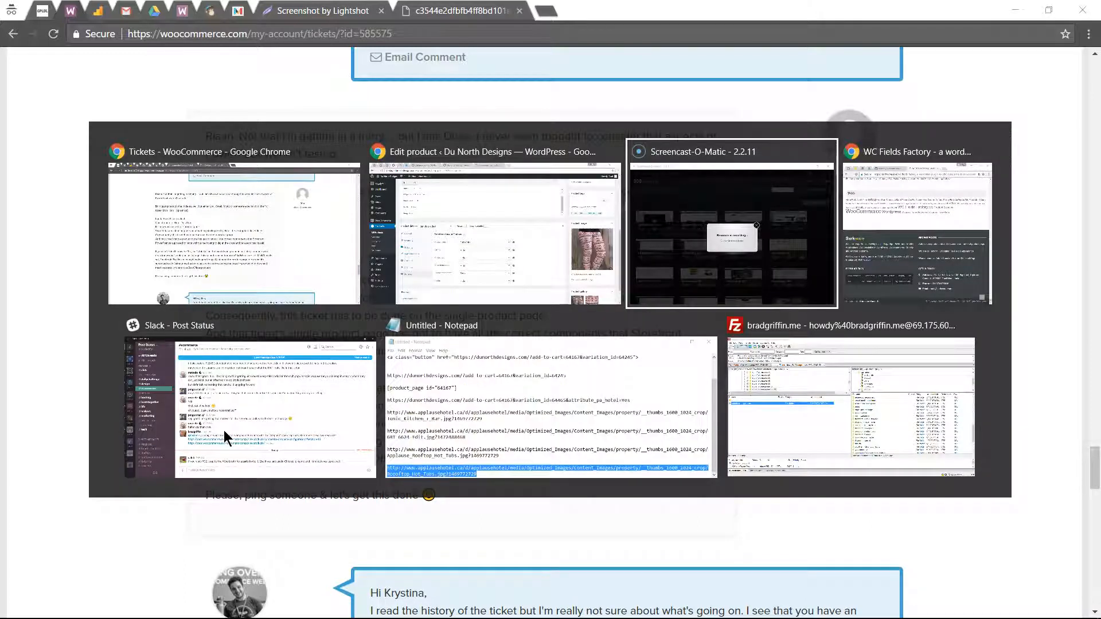
left_click(412, 243)
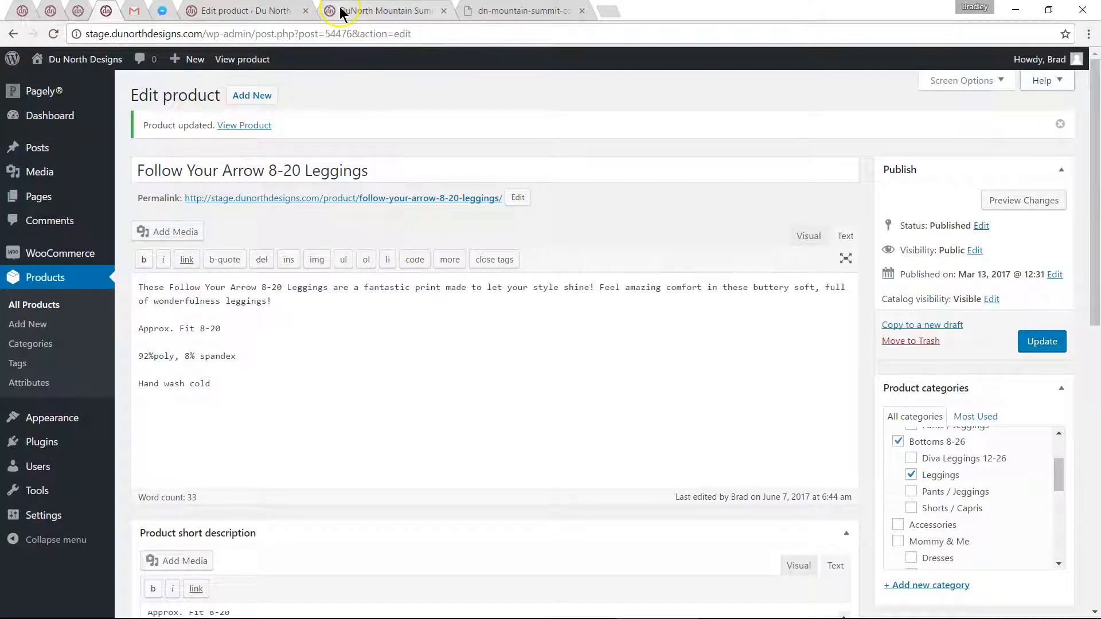
scroll(664, 215, "down", 5)
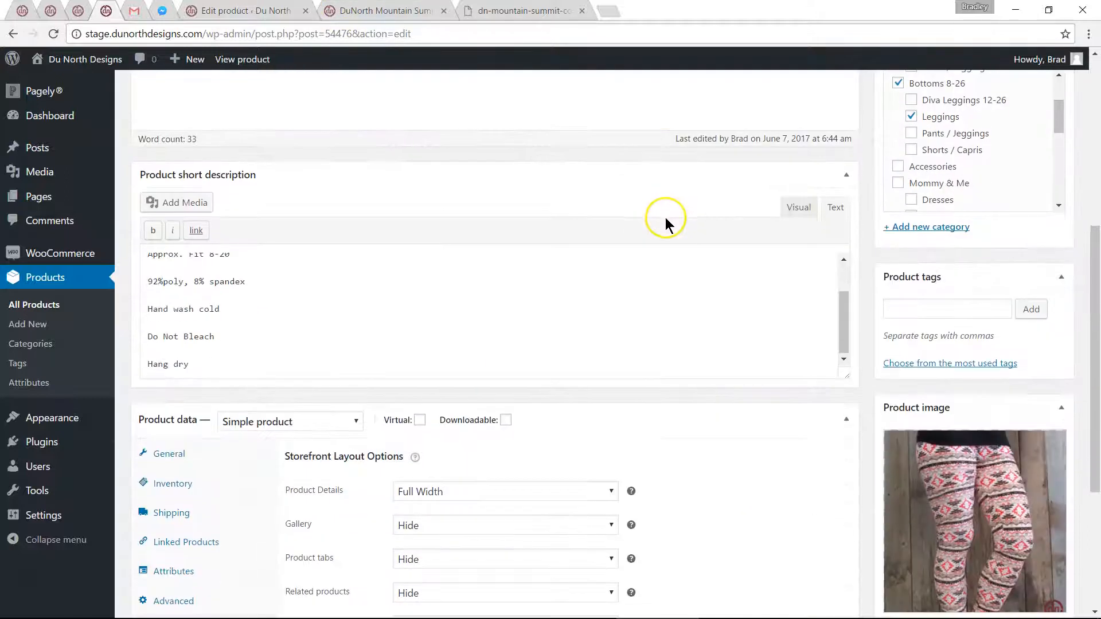
scroll(665, 217, "down", 3)
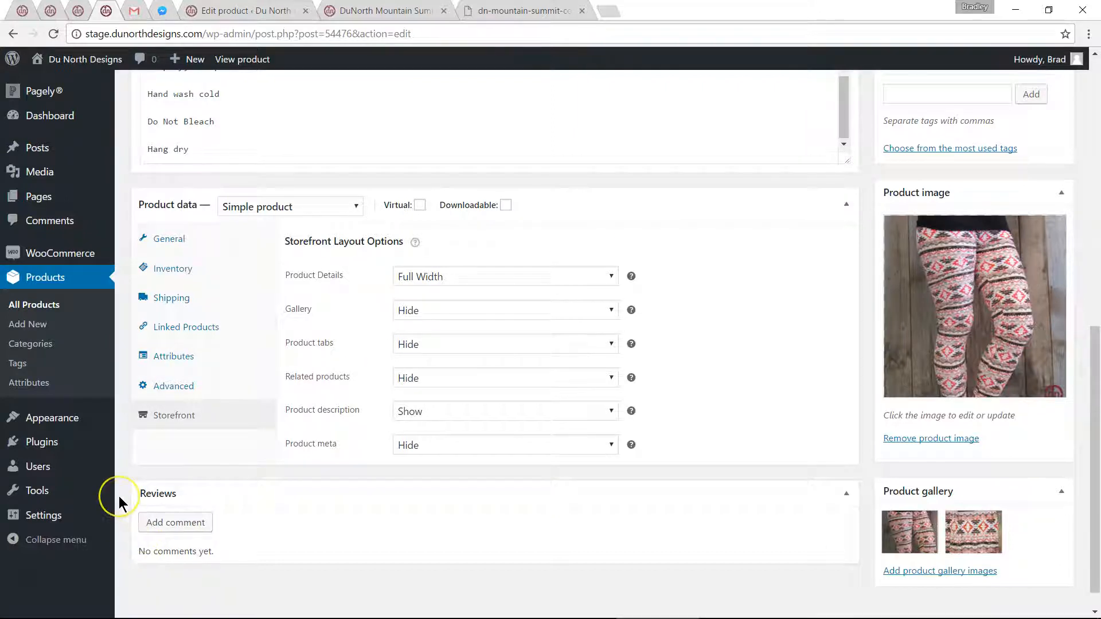
key("alt+Tab")
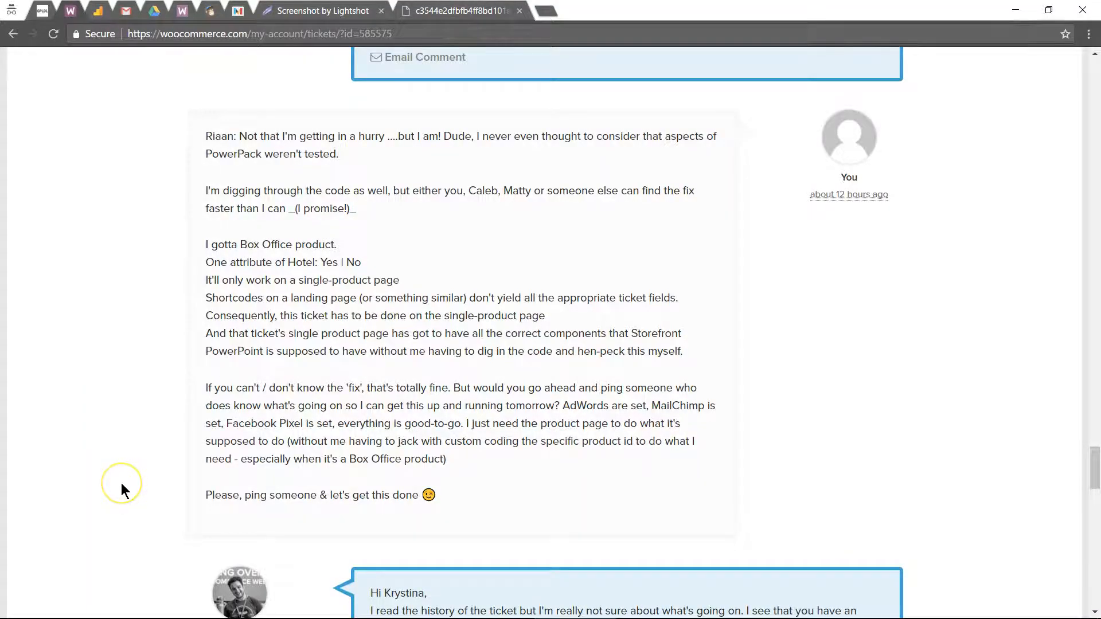
Go back to the ticket's opening message, highlight "No matter what happens, the product gallery won't go away.", and read the stated goal
scroll(122, 483, "up", 20)
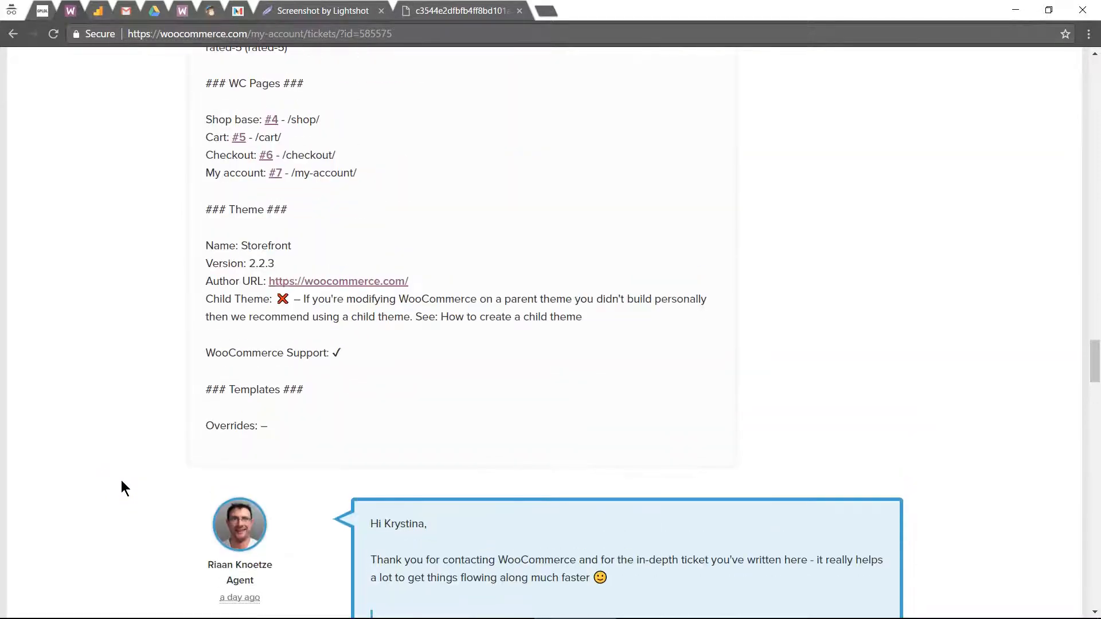
scroll(121, 480, "up", 20)
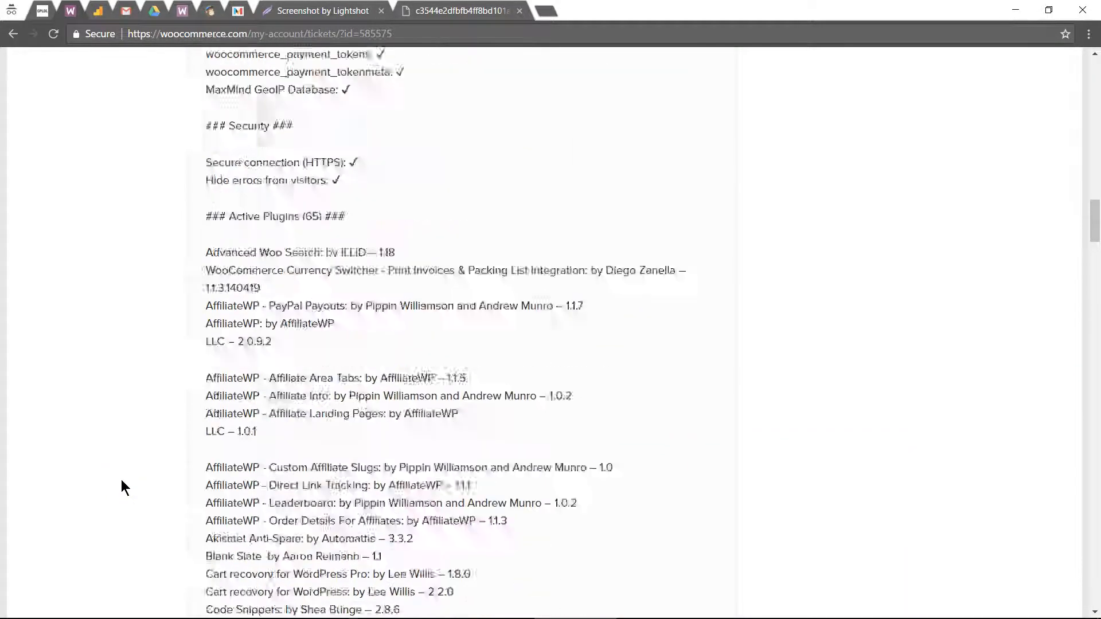
scroll(122, 479, "up", 20)
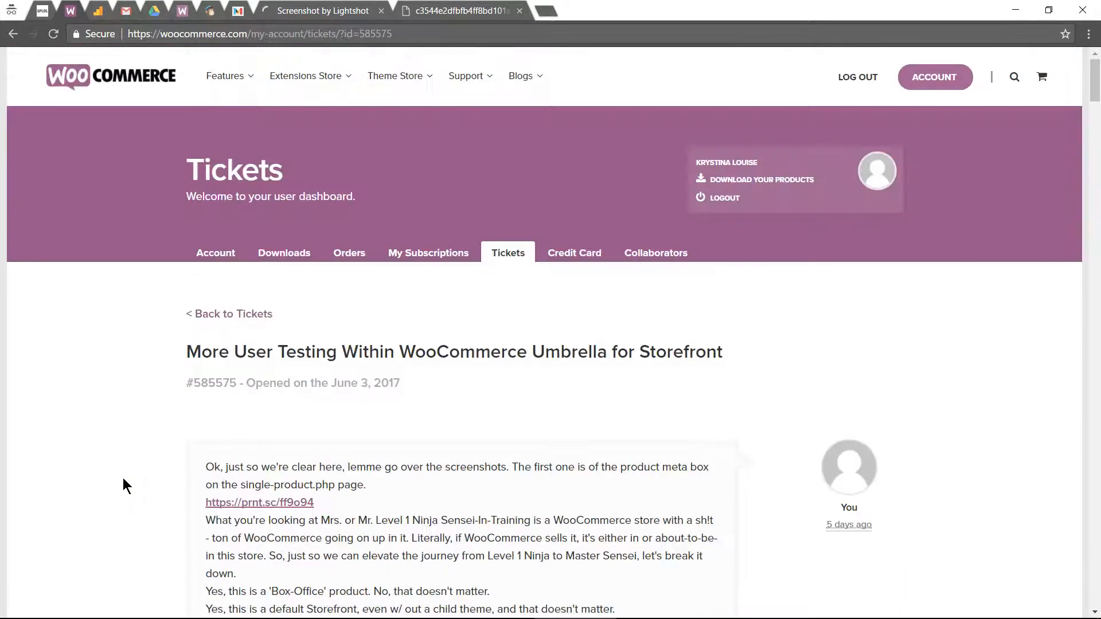
scroll(124, 473, "down", 5)
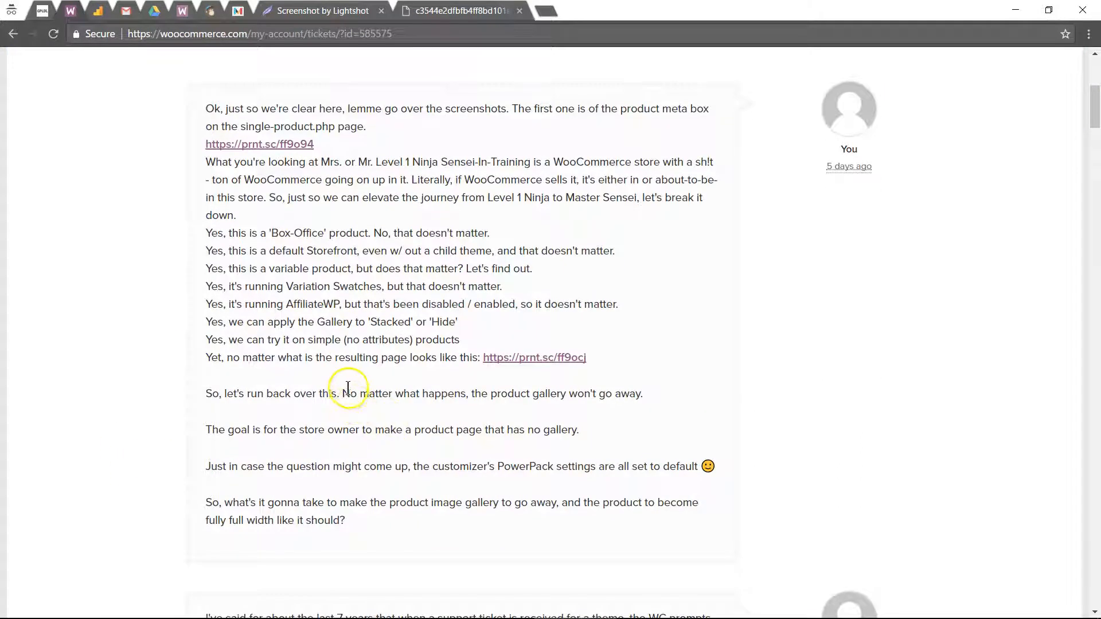
left_click_drag(342, 394, 643, 394)
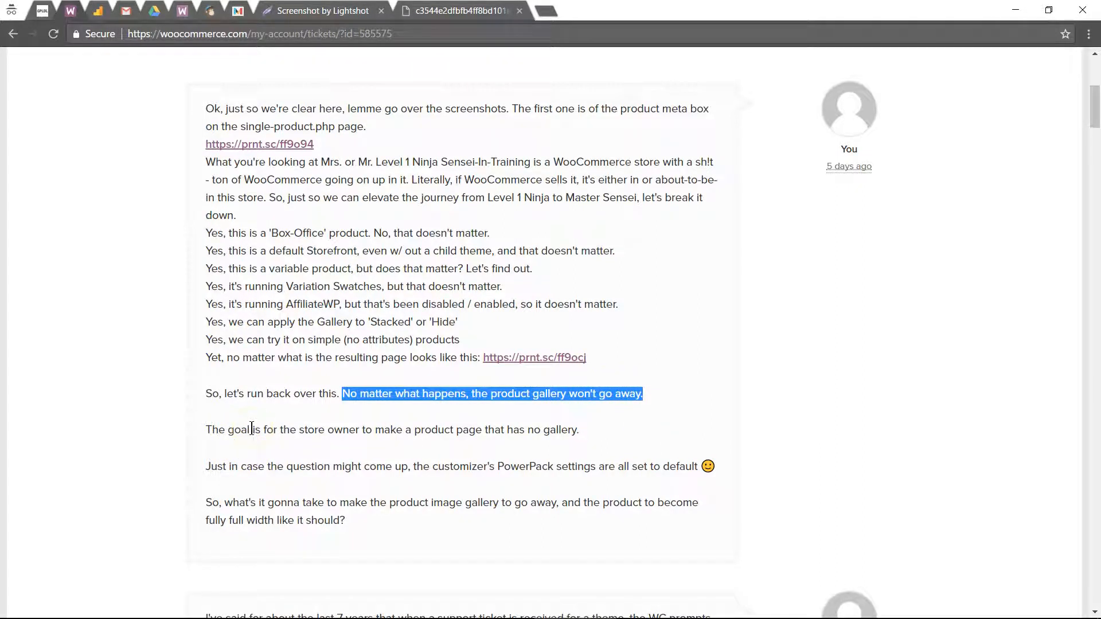
left_click(193, 439)
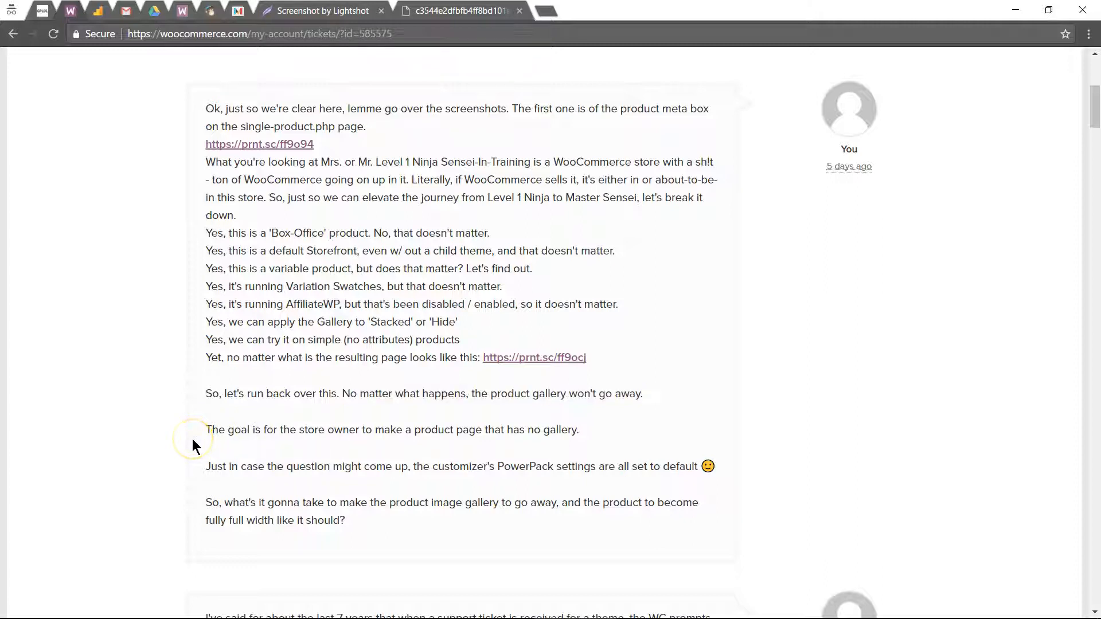
scroll(193, 441, "down", 3)
left_click(188, 423)
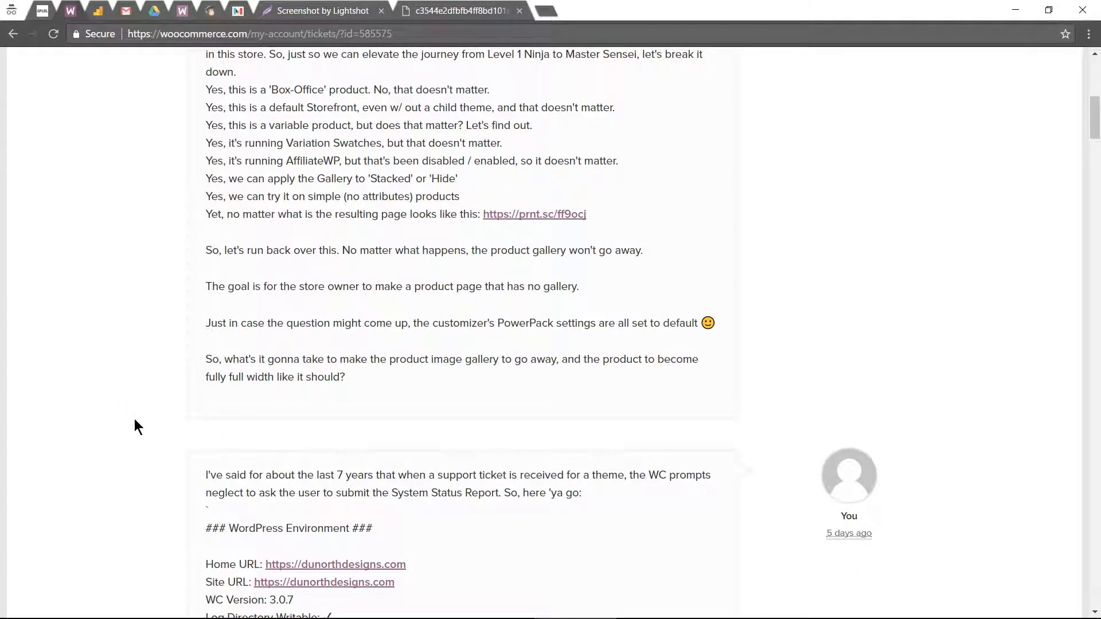
Review the support agent's reply asking about Box Office and the customer messages before and after it
scroll(88, 442, "down", 20)
scroll(88, 441, "down", 15)
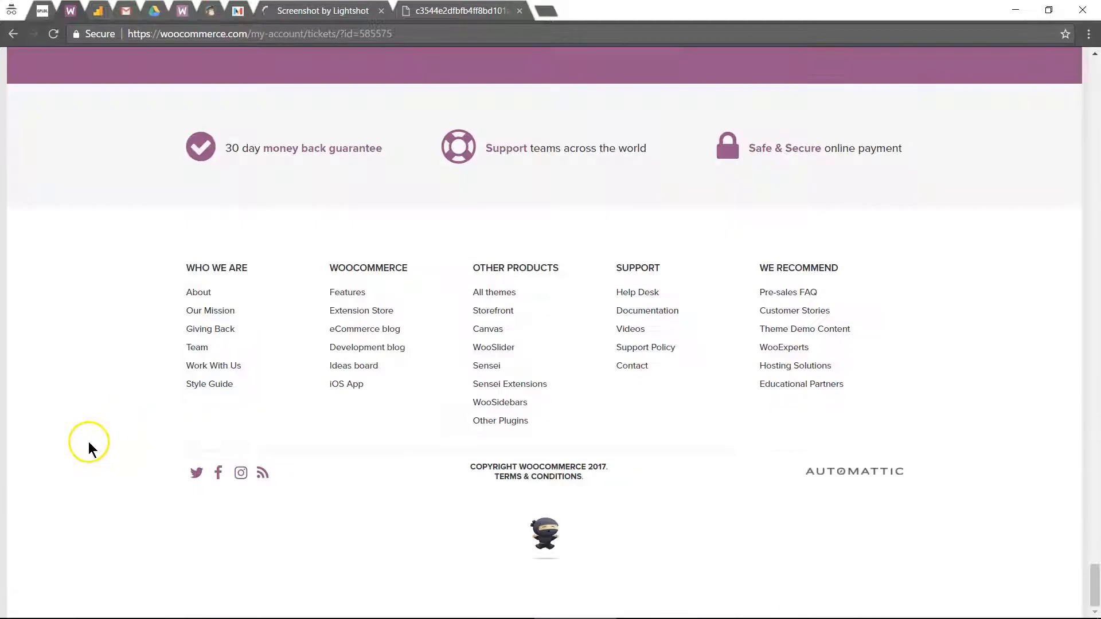
scroll(86, 473, "up", 10)
scroll(85, 470, "down", 3)
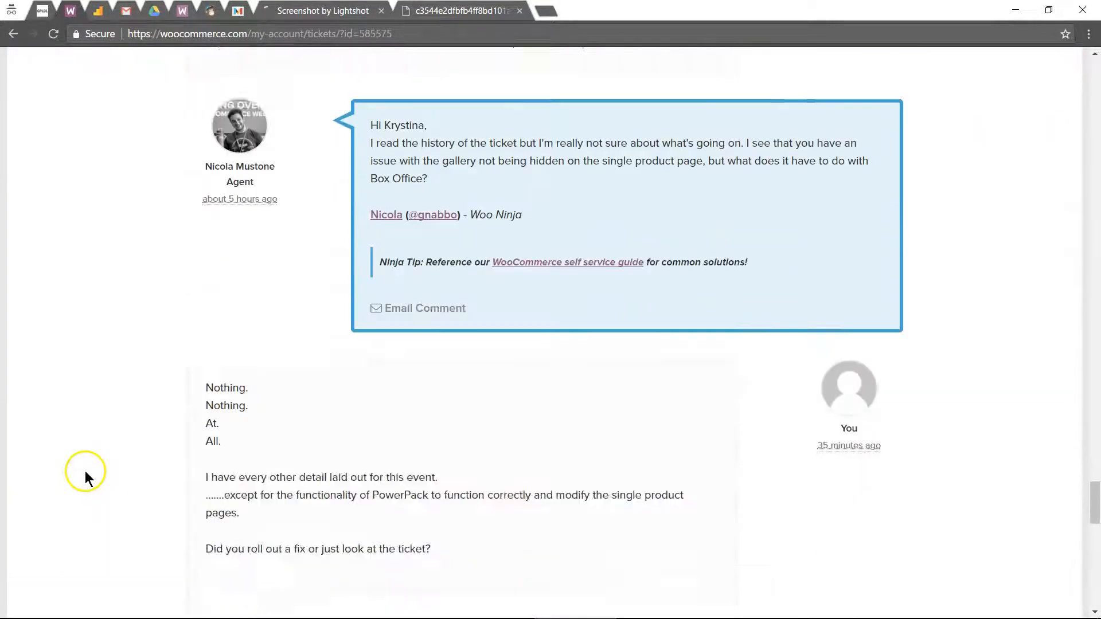
scroll(84, 470, "up", 2)
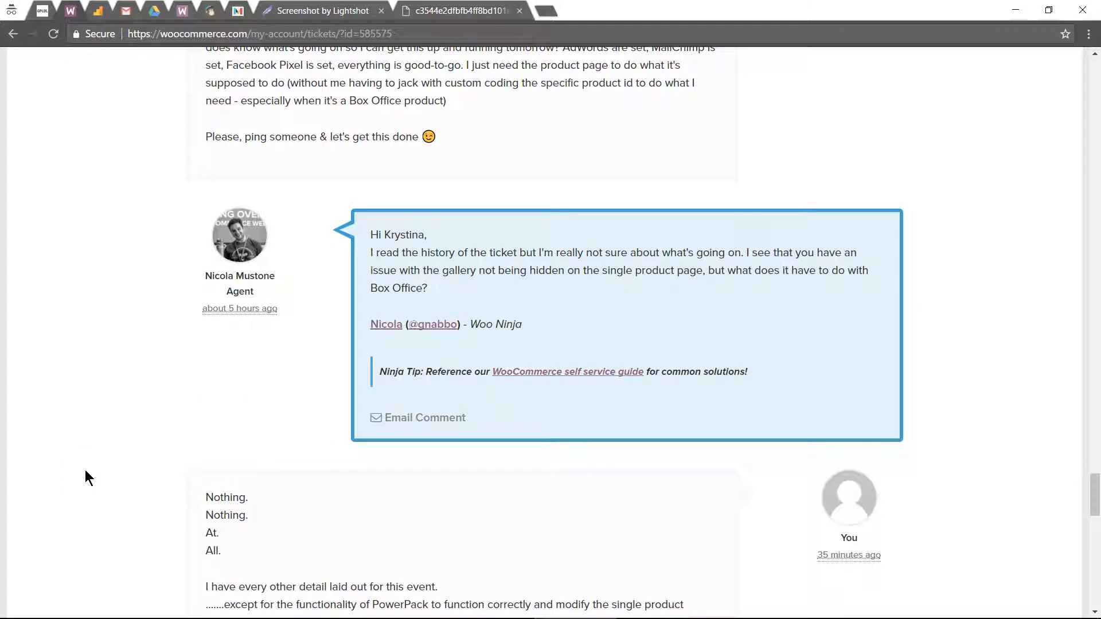
scroll(84, 470, "down", 1)
scroll(85, 469, "up", 5)
scroll(85, 469, "down", 4)
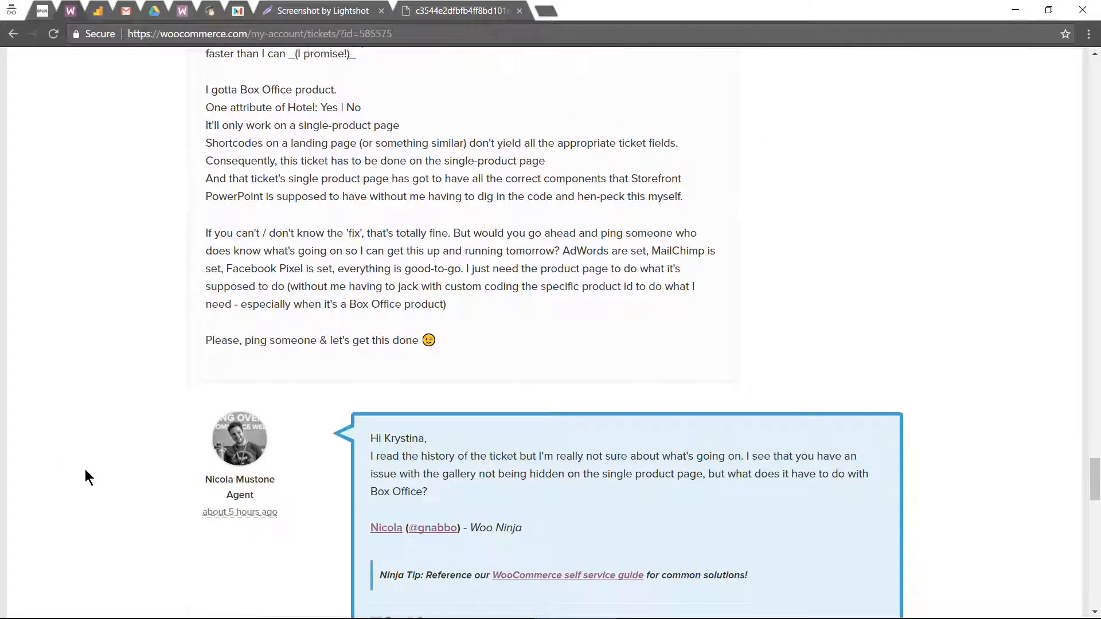
Examine the first support agent's reply on hiding the gallery with custom PHP, custom CSS or Storefront Powerpack's Customizer options
key("Tab")
scroll(85, 470, "down", 20)
scroll(84, 470, "down", 20)
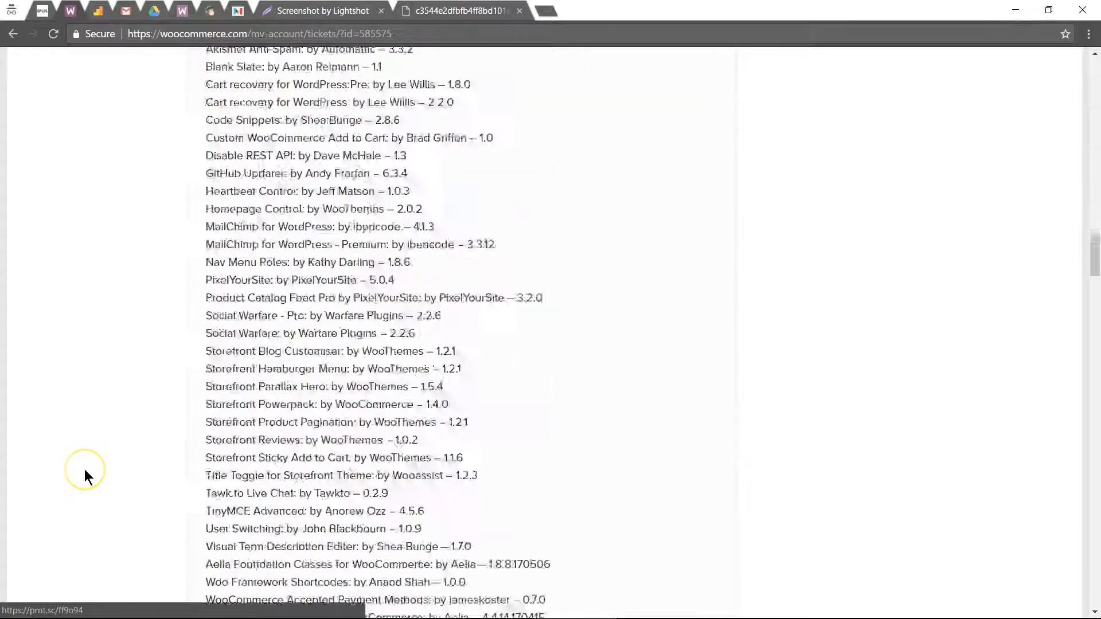
scroll(85, 469, "down", 18)
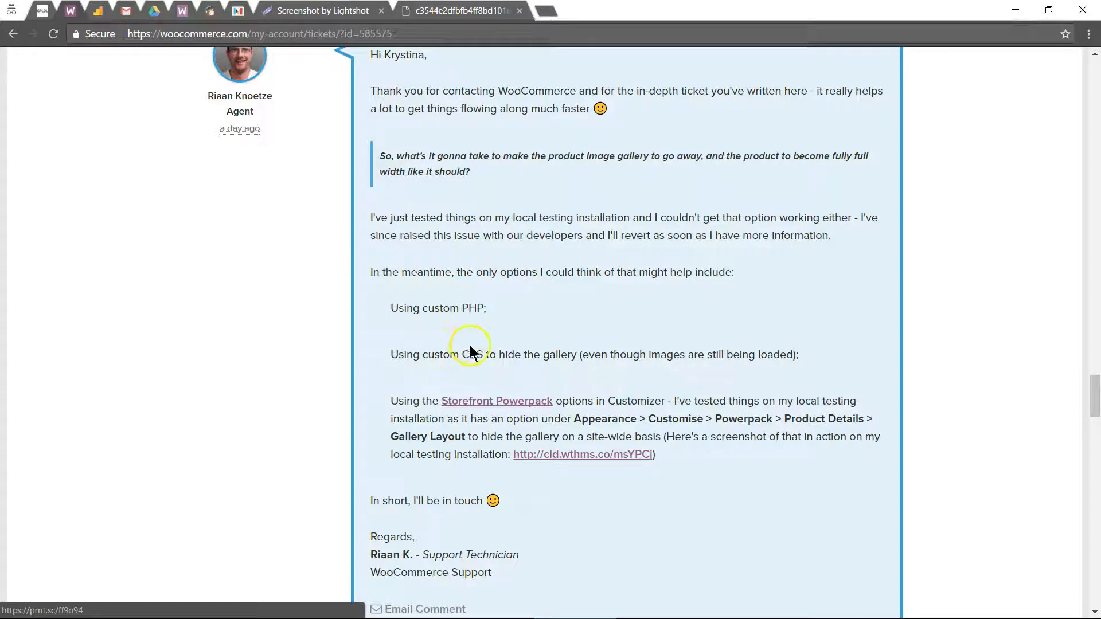
scroll(275, 339, "down", 3)
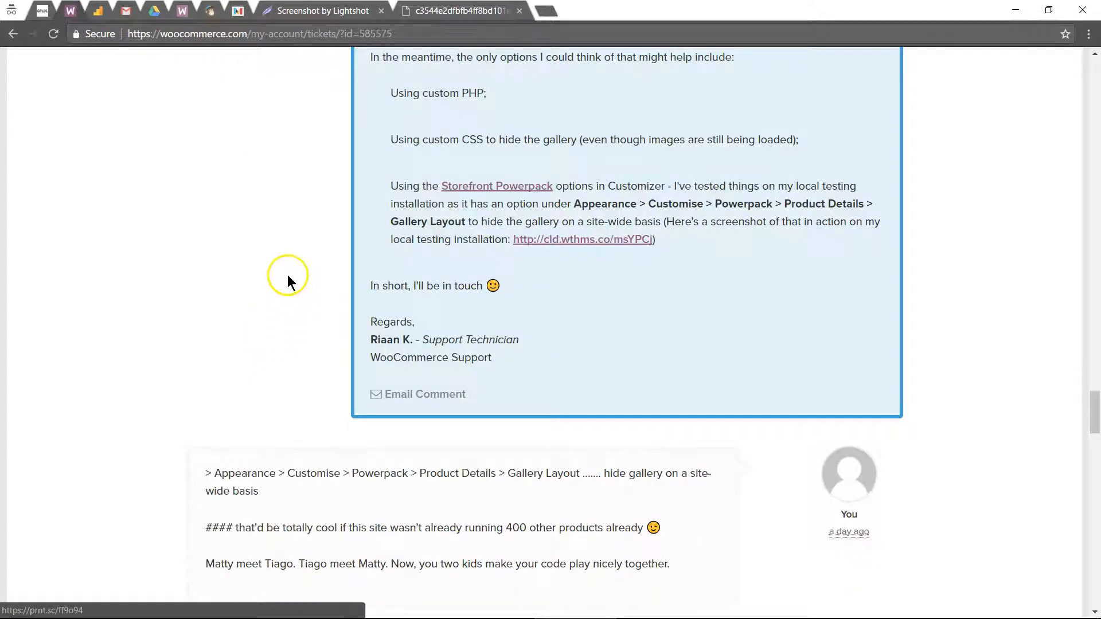
key("Tab")
scroll(277, 269, "down", 20)
scroll(204, 298, "down", 20)
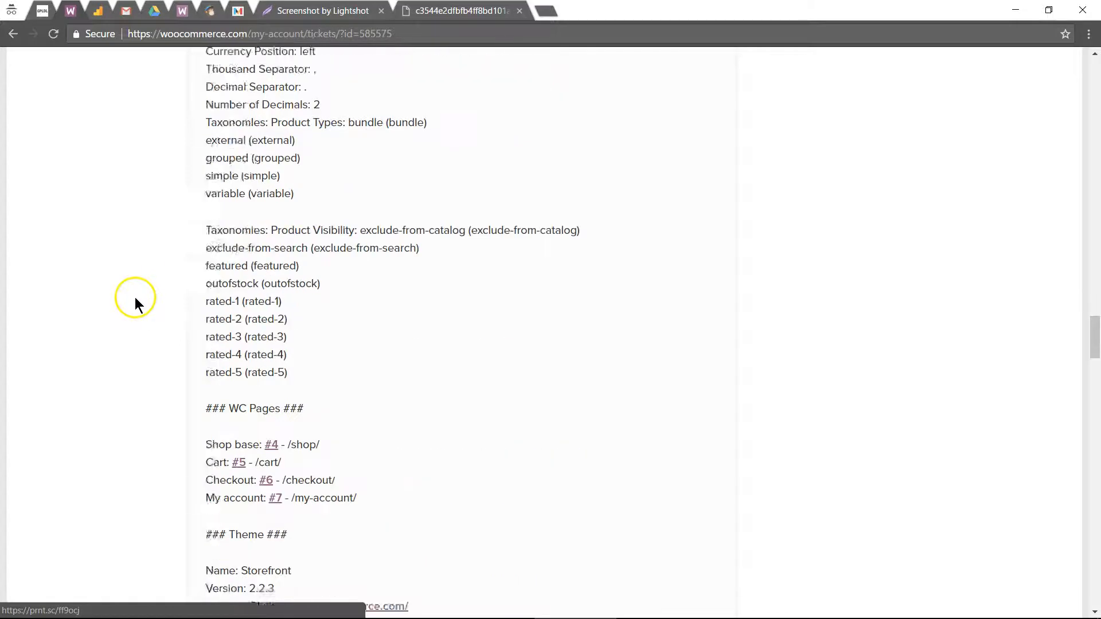
scroll(135, 297, "down", 15)
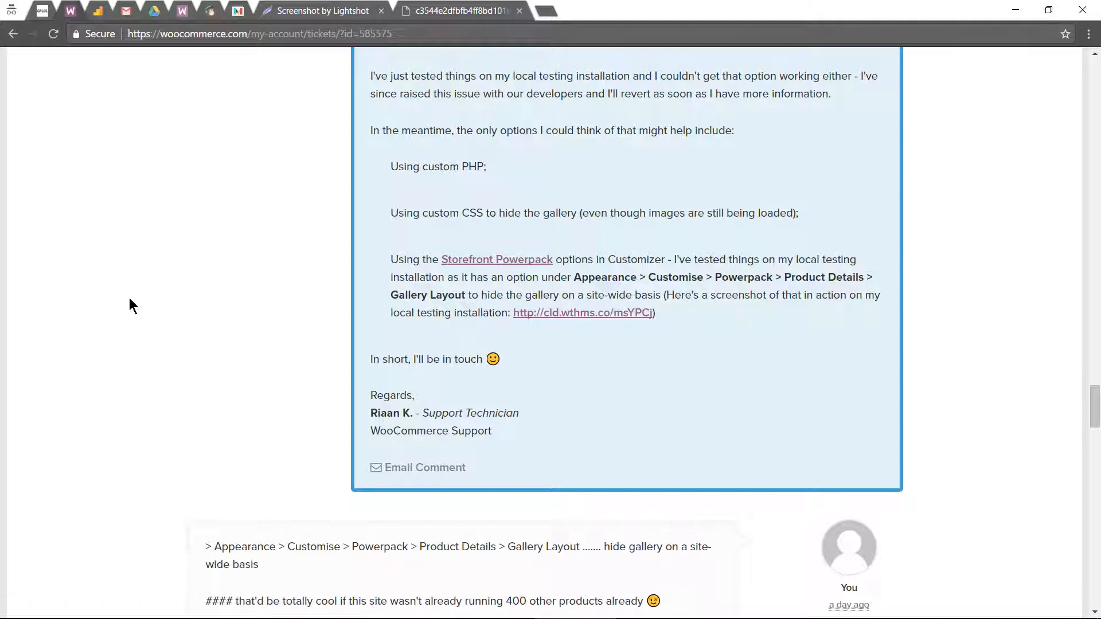
Switch back to the staging leggings product's editor and review its Storefront layout options
key("alt+Tab")
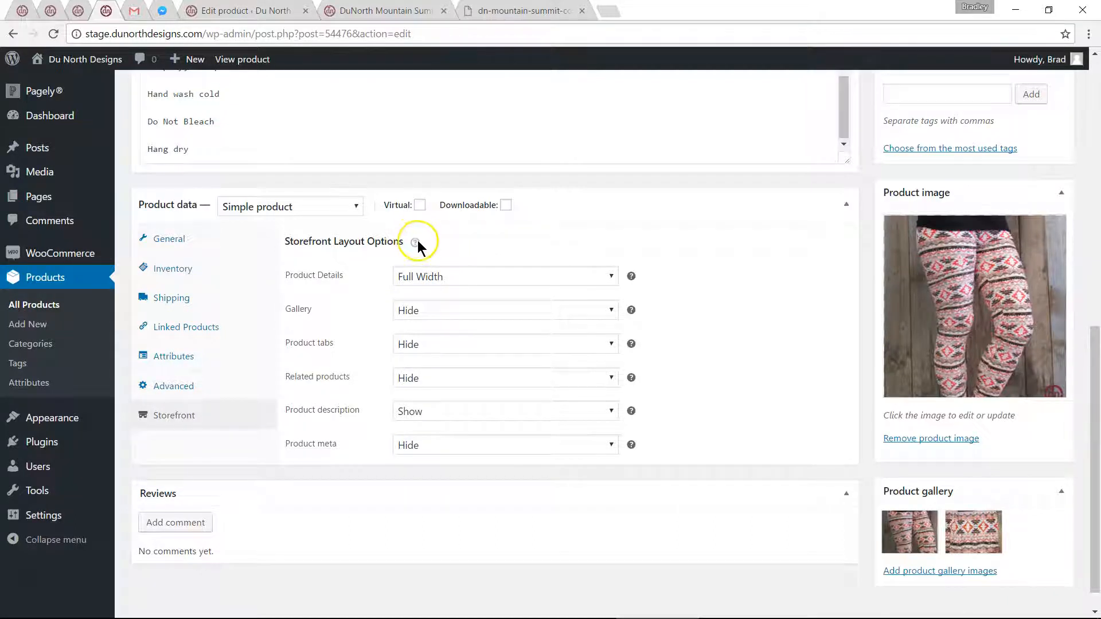
mouse_move(417, 245)
left_click(671, 274)
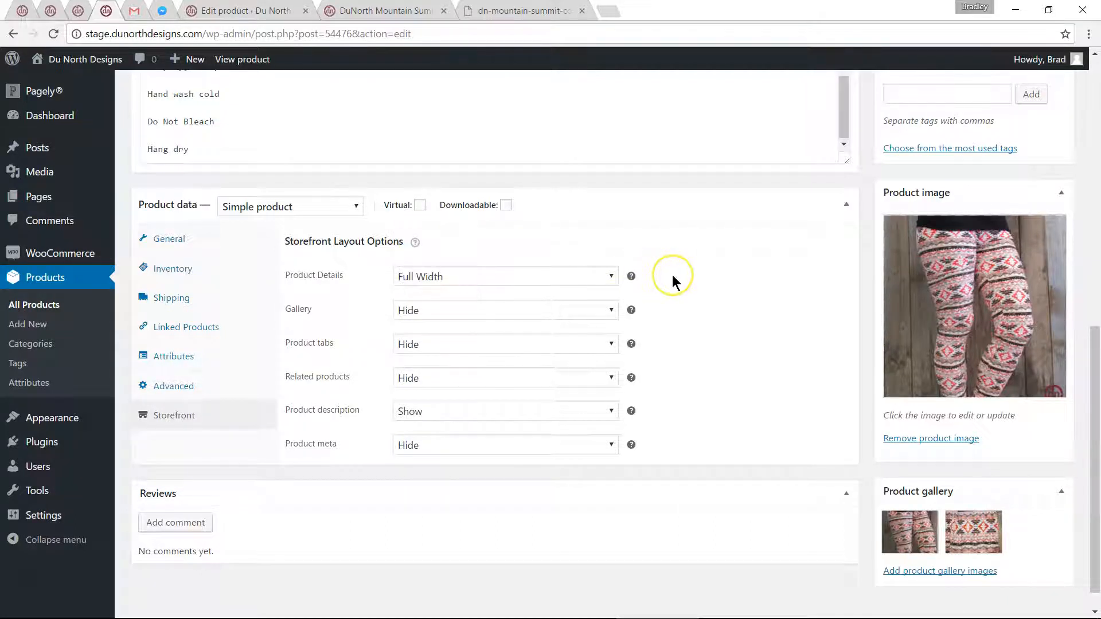